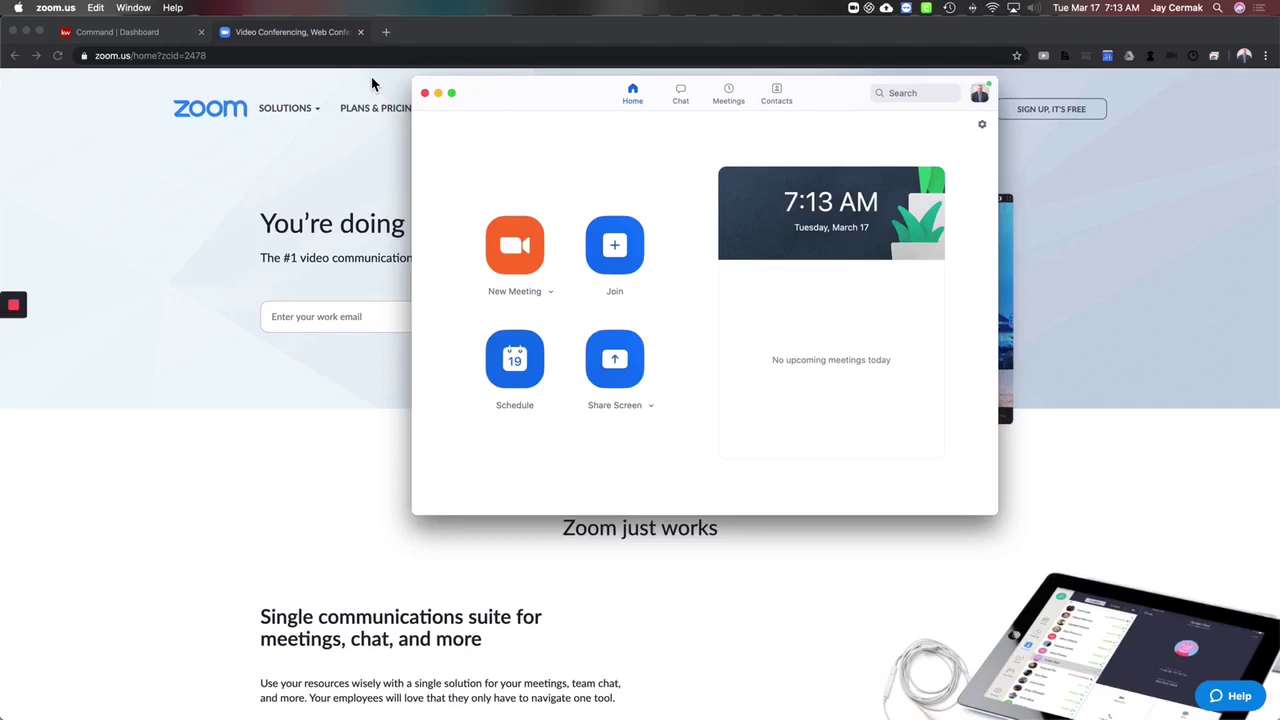
Step: Minimize the Zoom desktop app so the zoom.us homepage shows in the browser
click(438, 94)
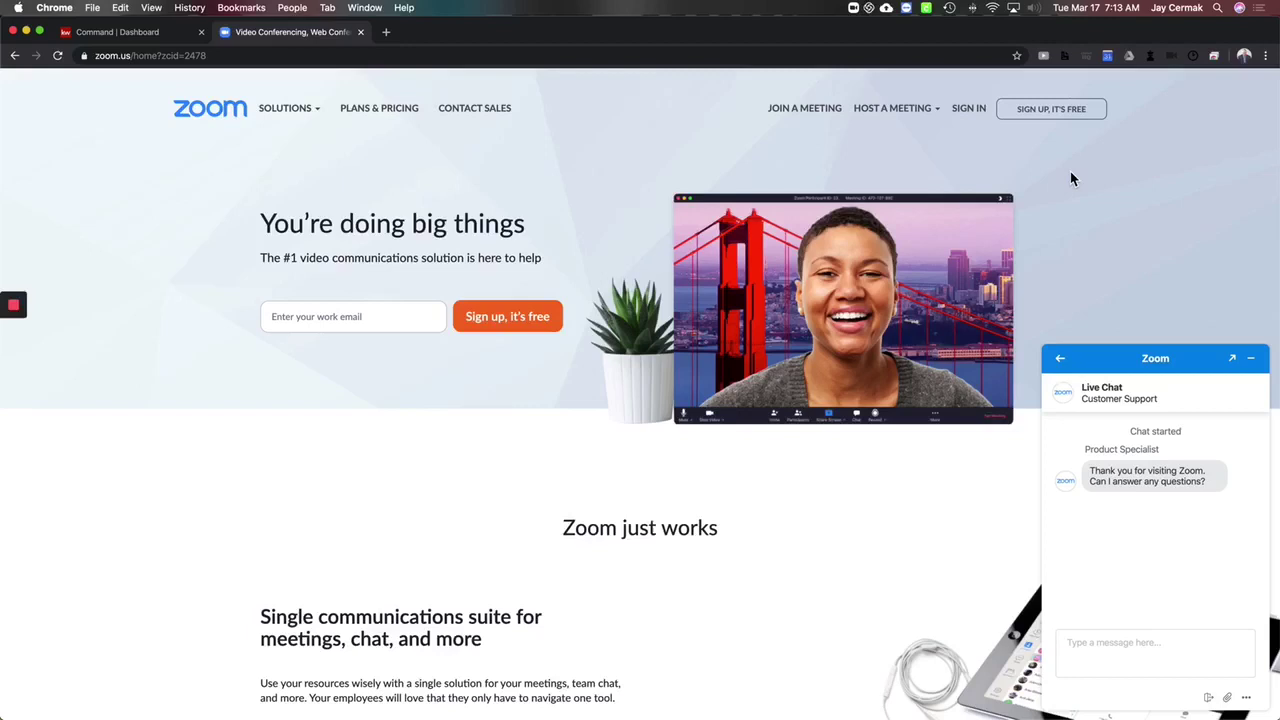
Step: Sign in to the Zoom web portal with a Google account and land on My Meetings
click(970, 112)
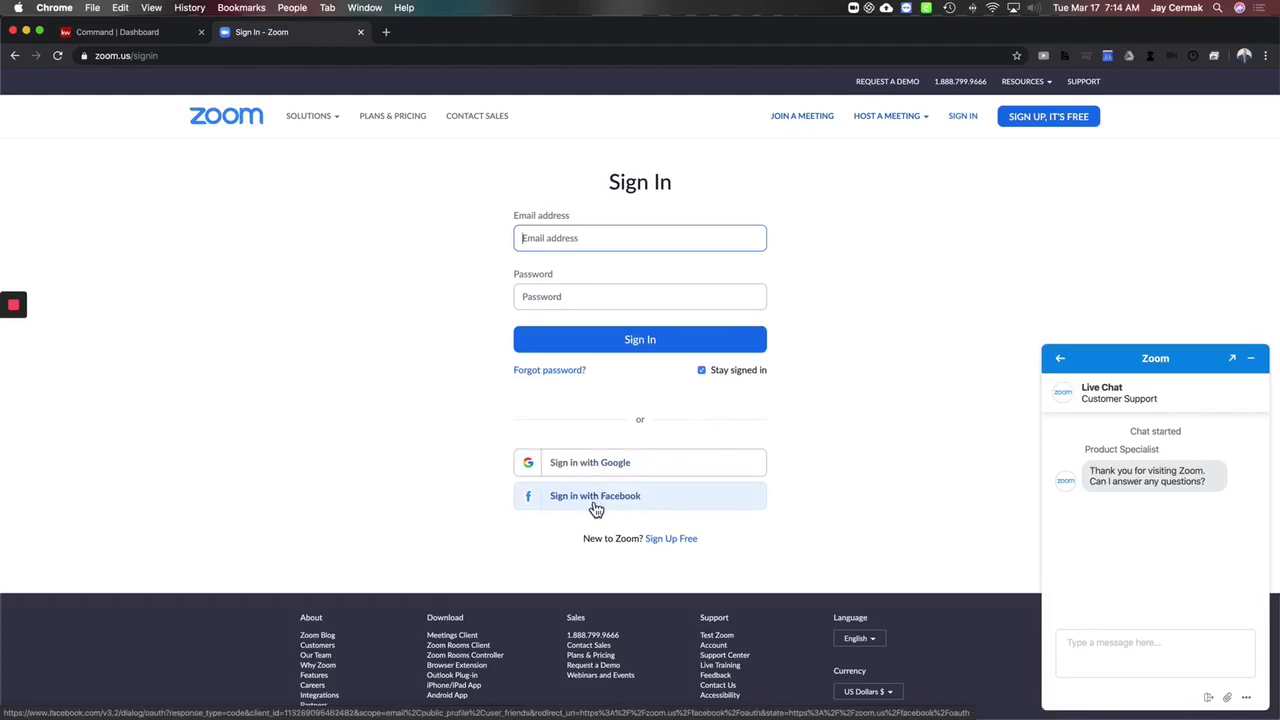
click(591, 466)
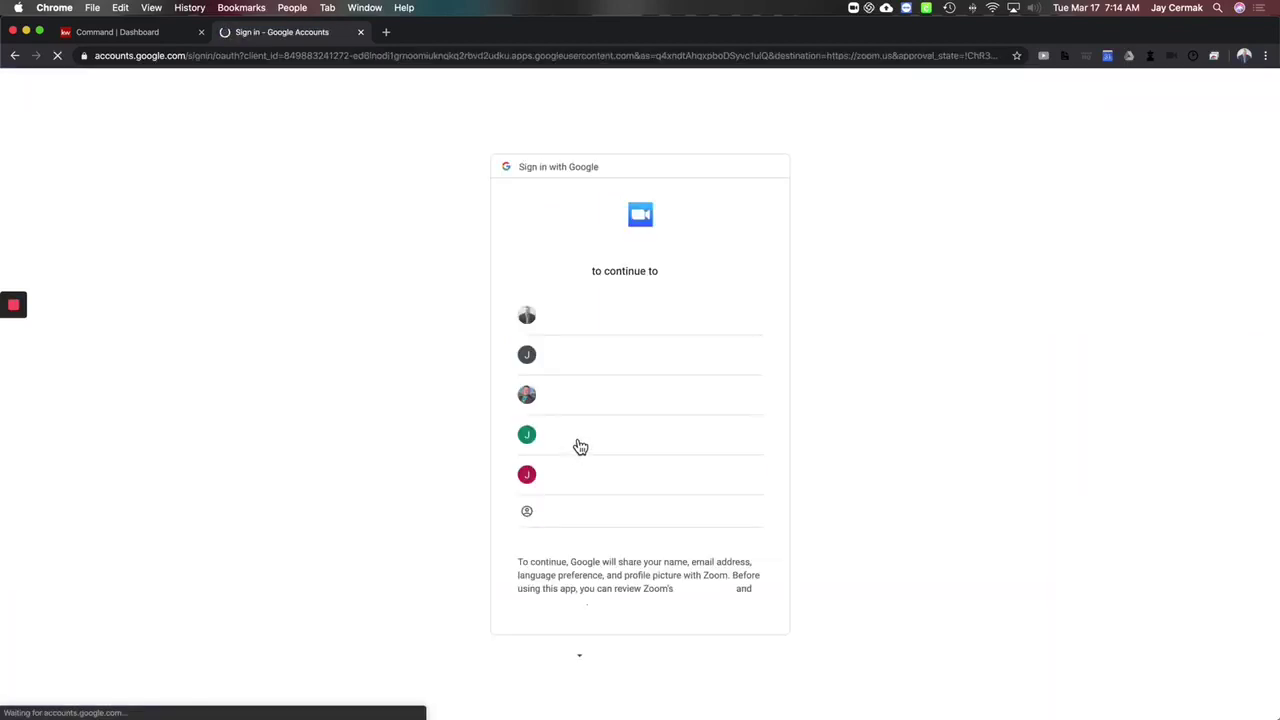
click(603, 318)
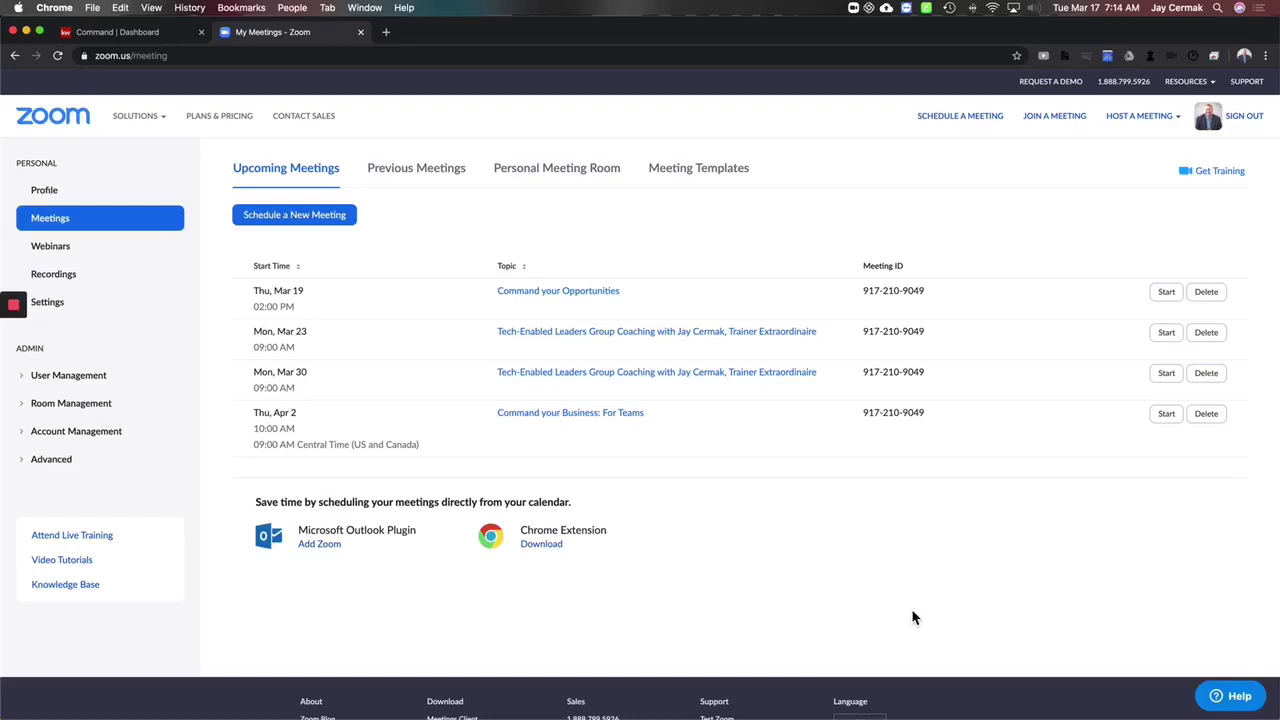
Step: Start a meeting with video from the menu-bar Zoom icon's quick actions
click(1170, 692)
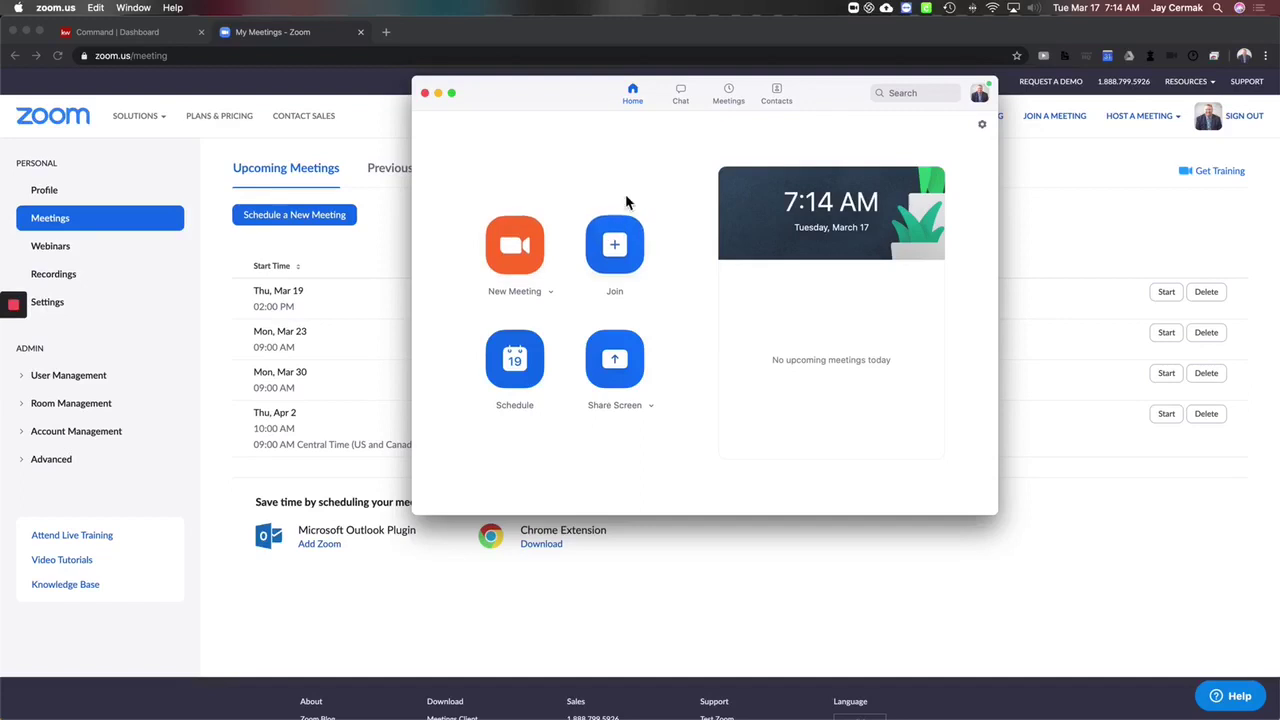
click(853, 9)
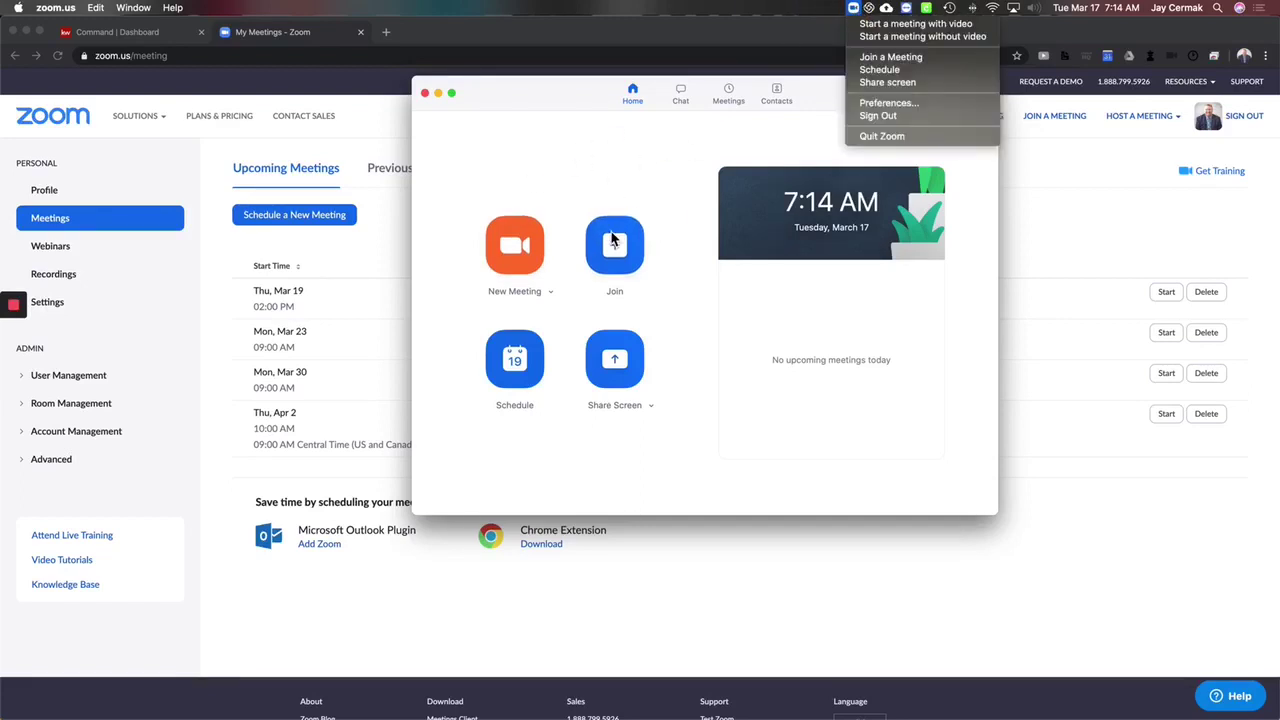
click(903, 32)
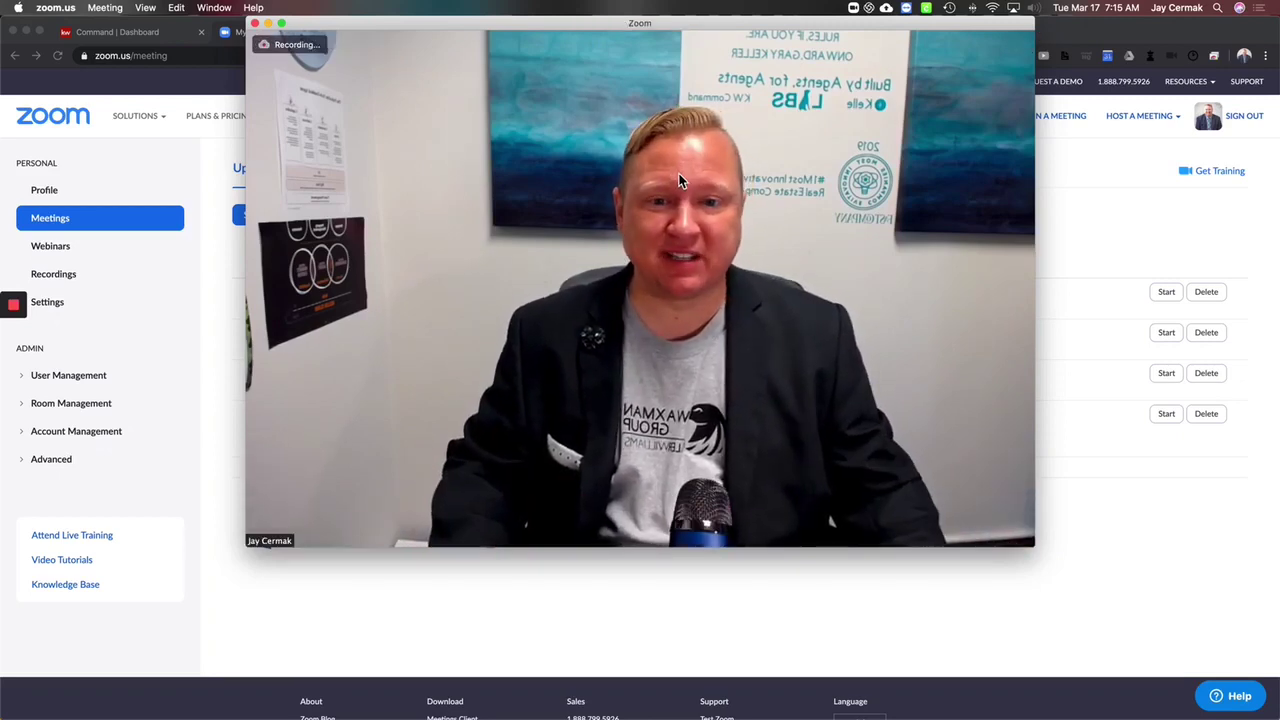
mouse_move(567, 401)
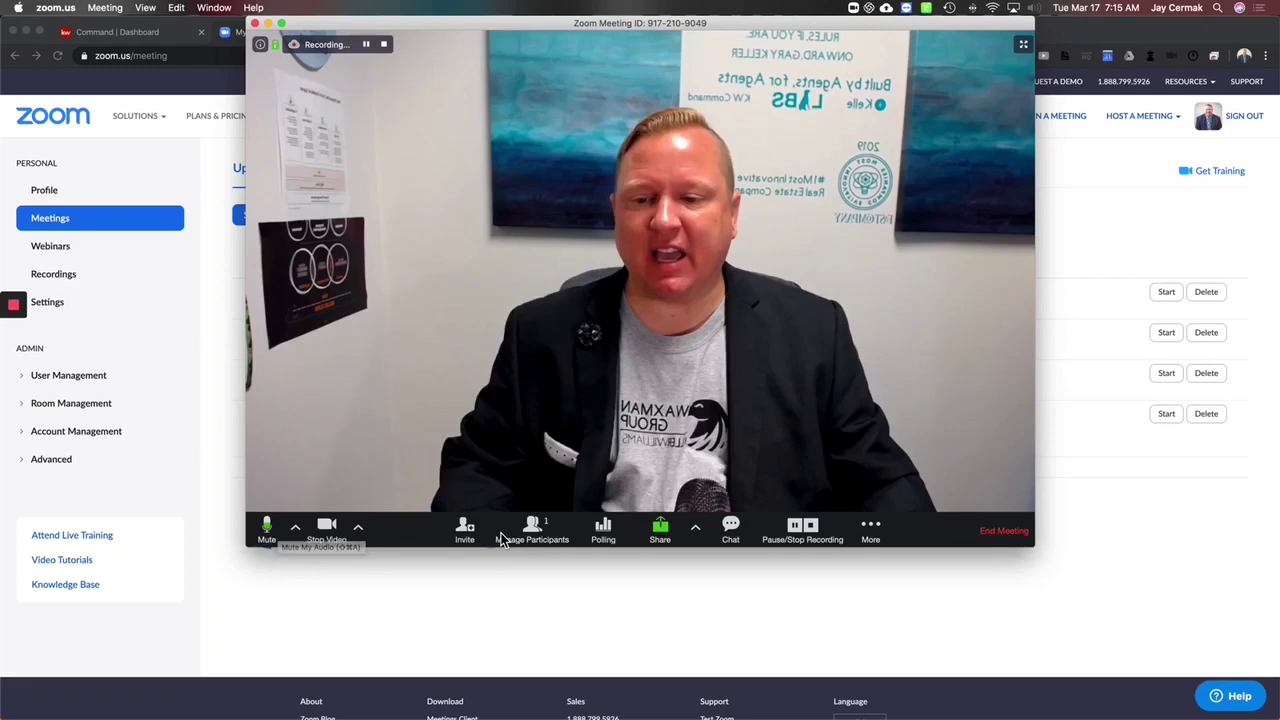
click(296, 528)
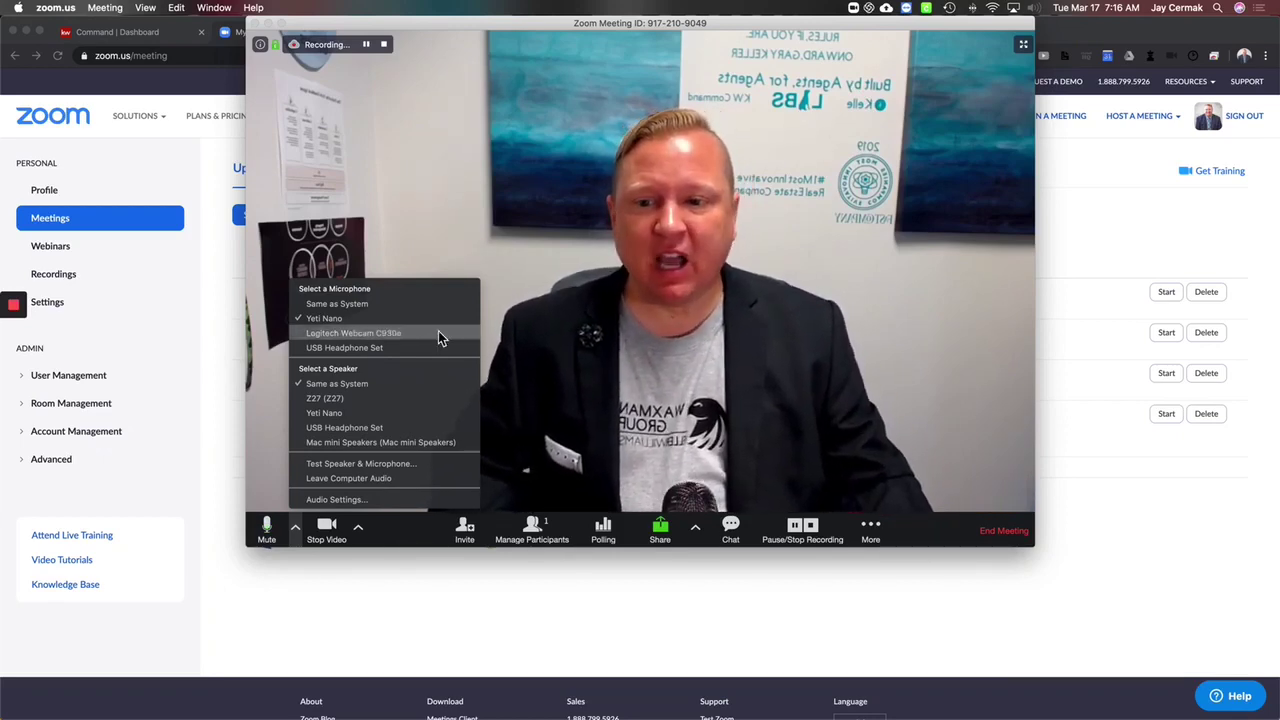
click(543, 354)
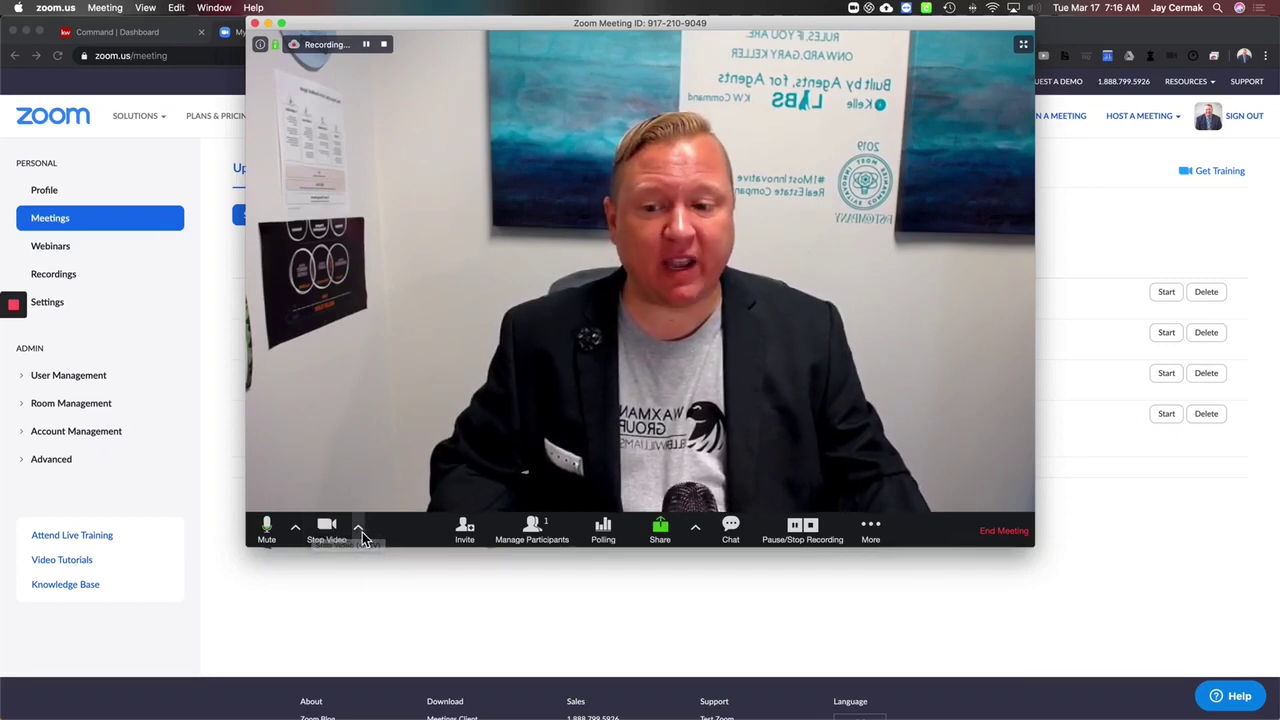
click(359, 530)
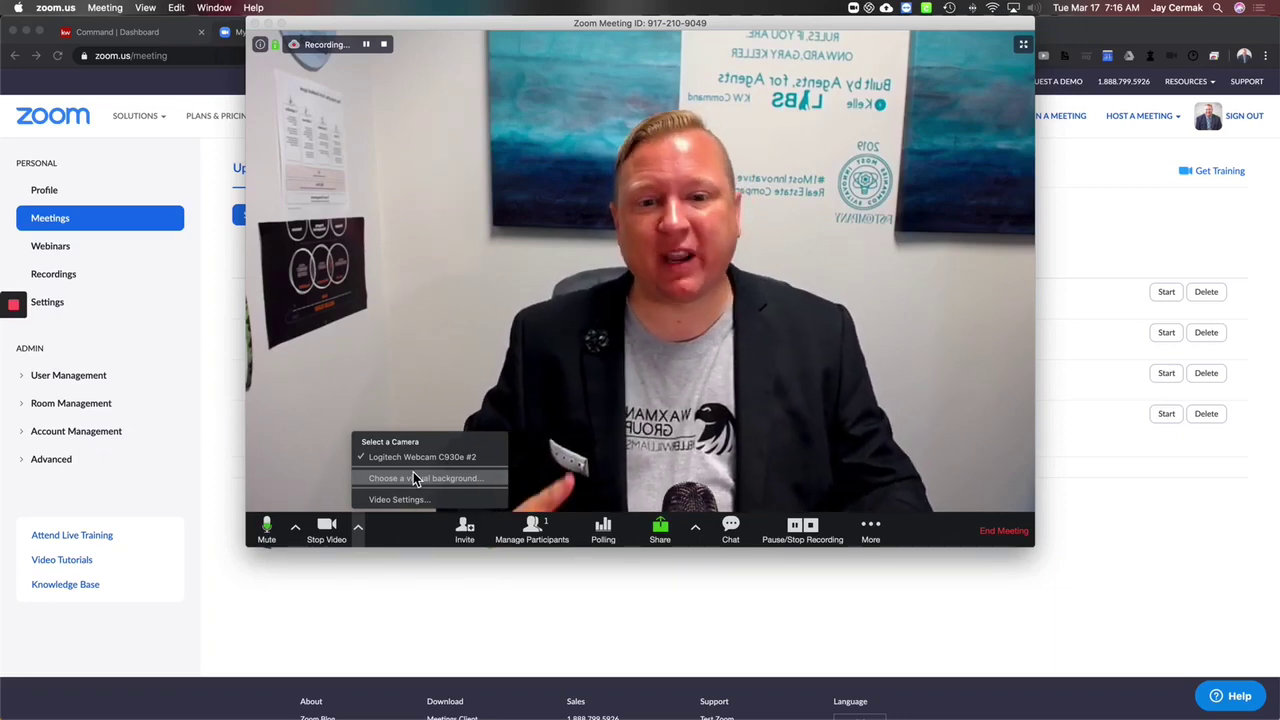
click(417, 528)
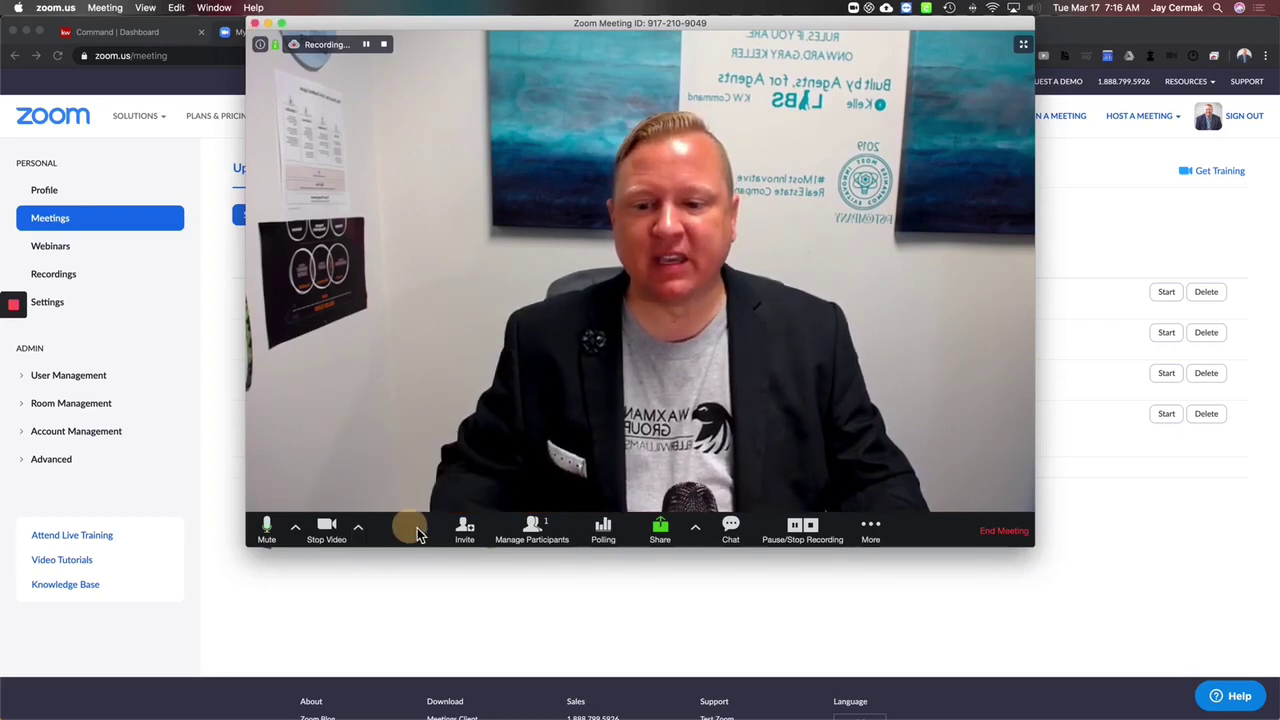
Step: Preview the meeting Invite window's Email tab, then close it
click(470, 532)
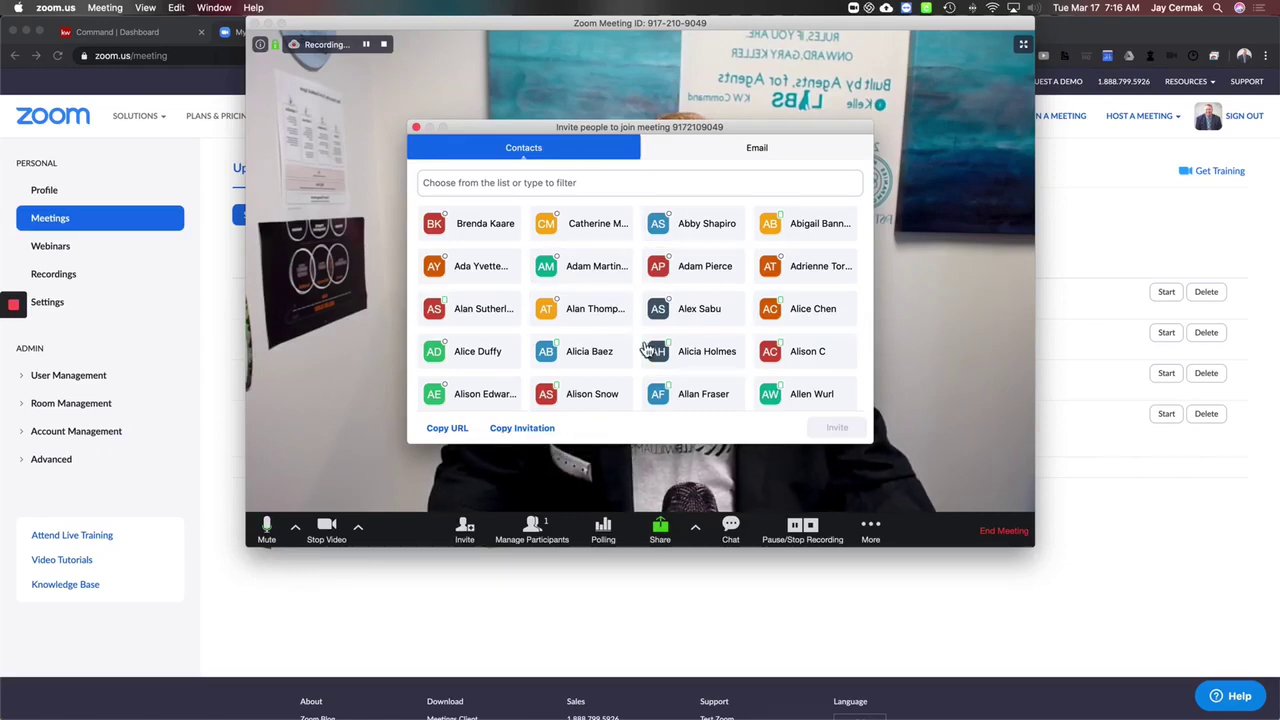
click(716, 153)
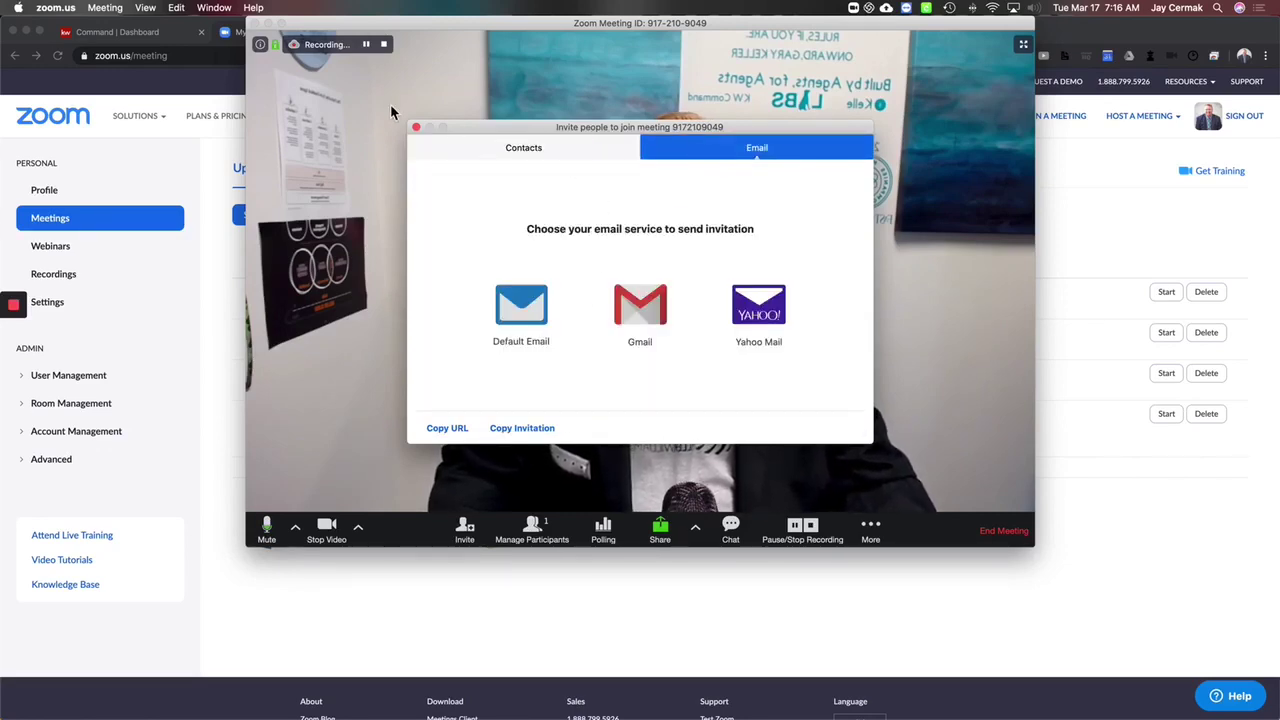
click(416, 128)
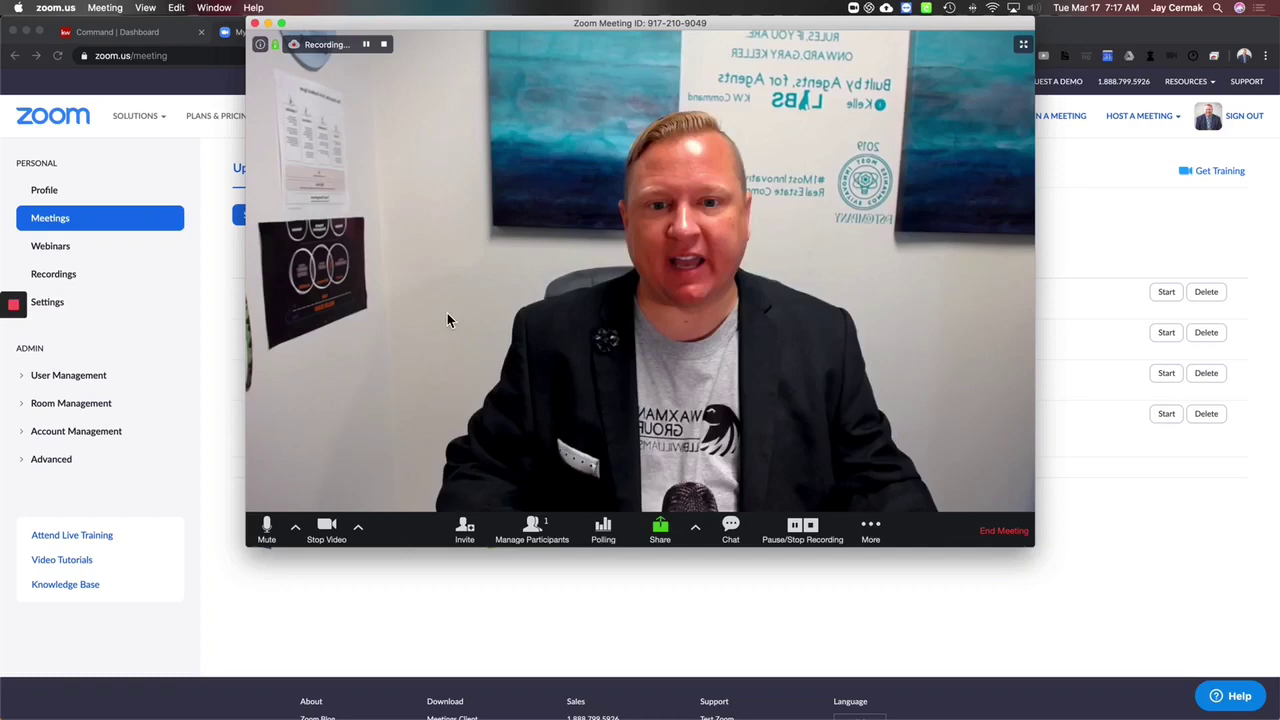
Step: Show the participants list and check its More options without changing anything
click(553, 533)
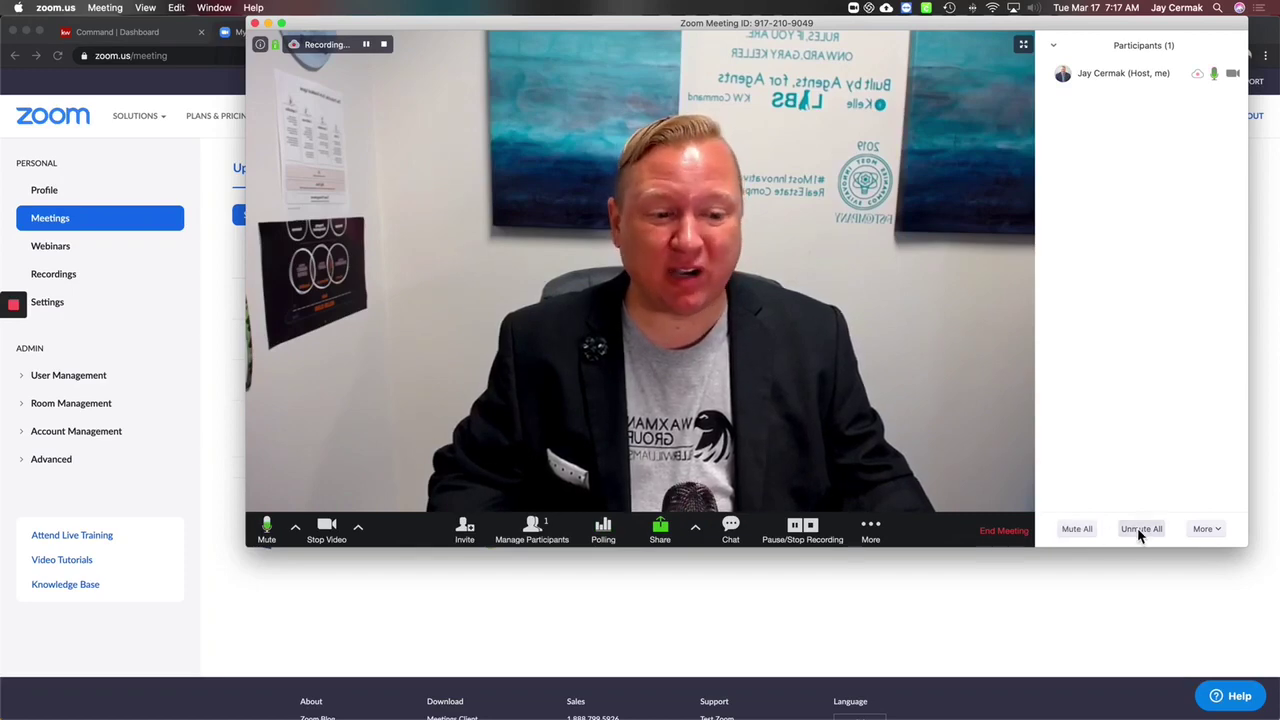
click(1198, 530)
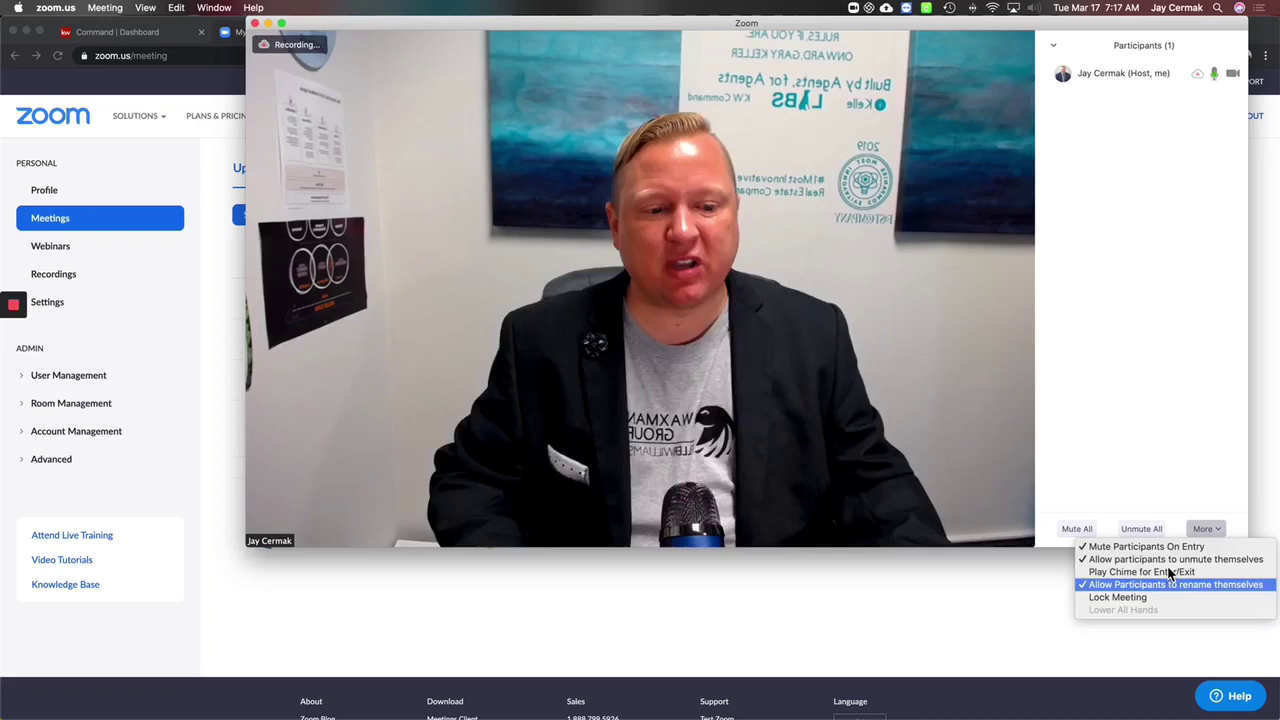
click(1135, 479)
mouse_move(486, 531)
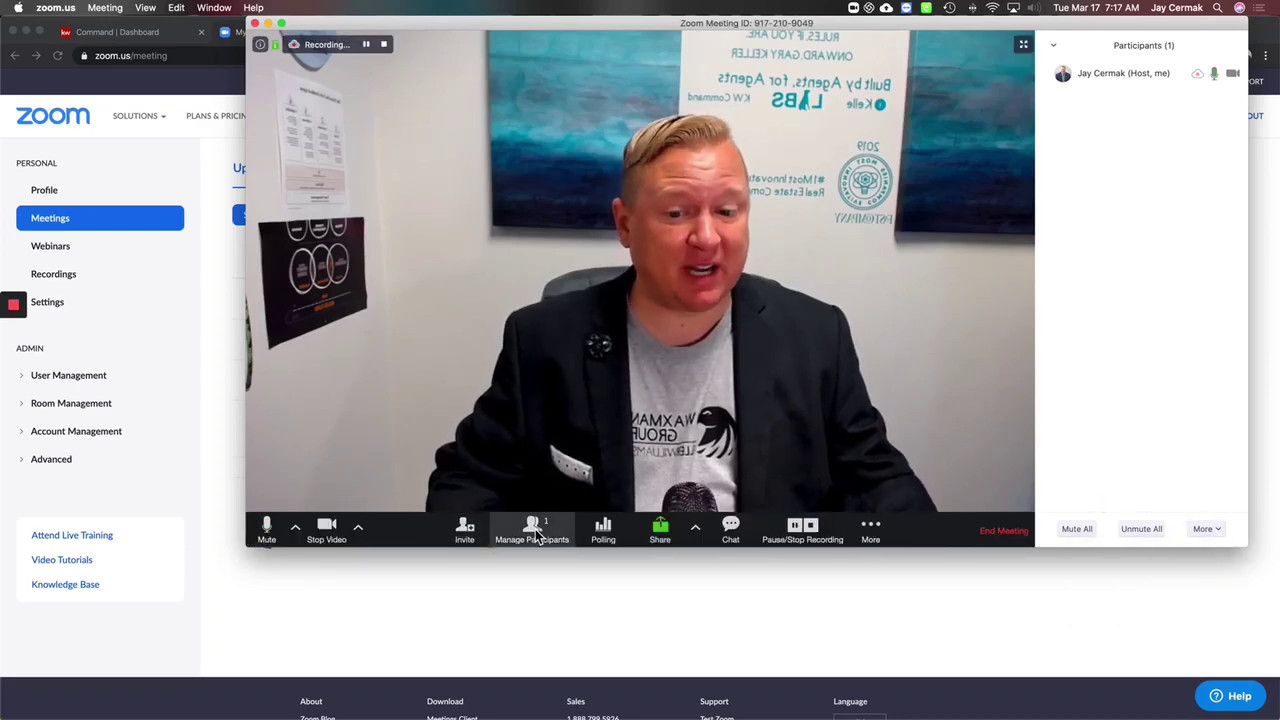
Step: Glance at Polls, close it, and open the meeting chat addressed to Everyone
click(603, 530)
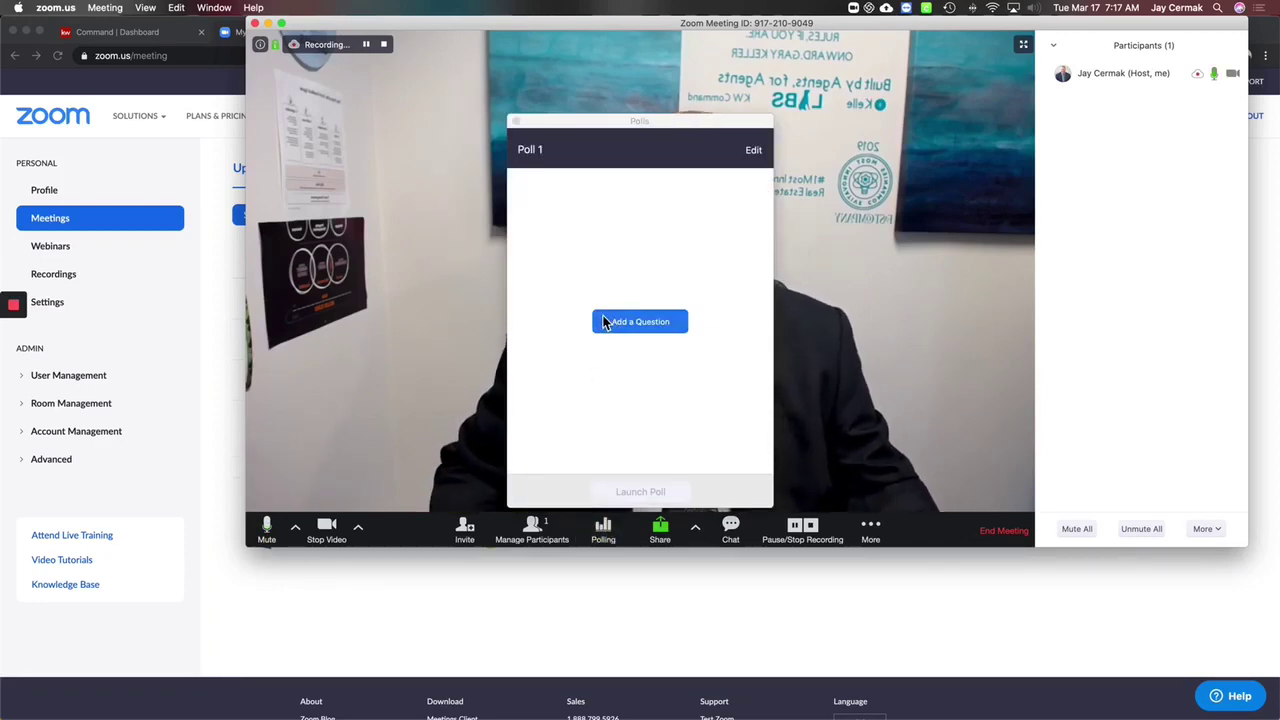
click(516, 122)
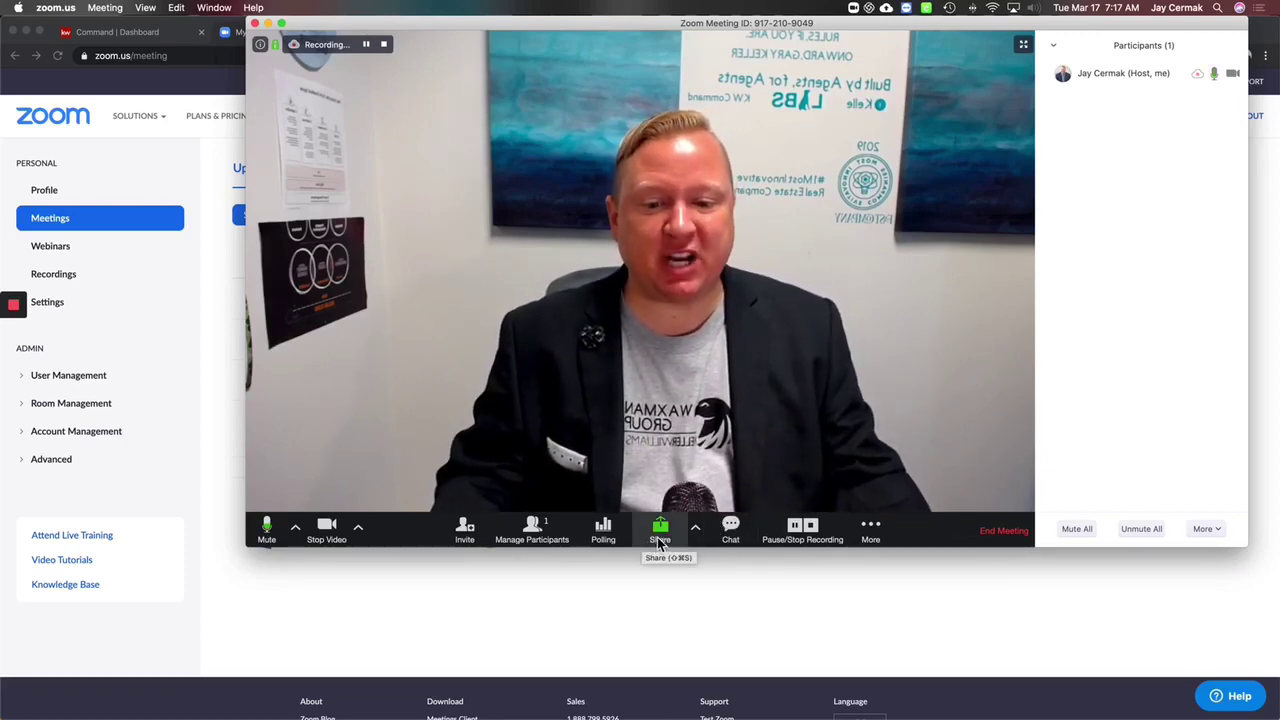
click(731, 533)
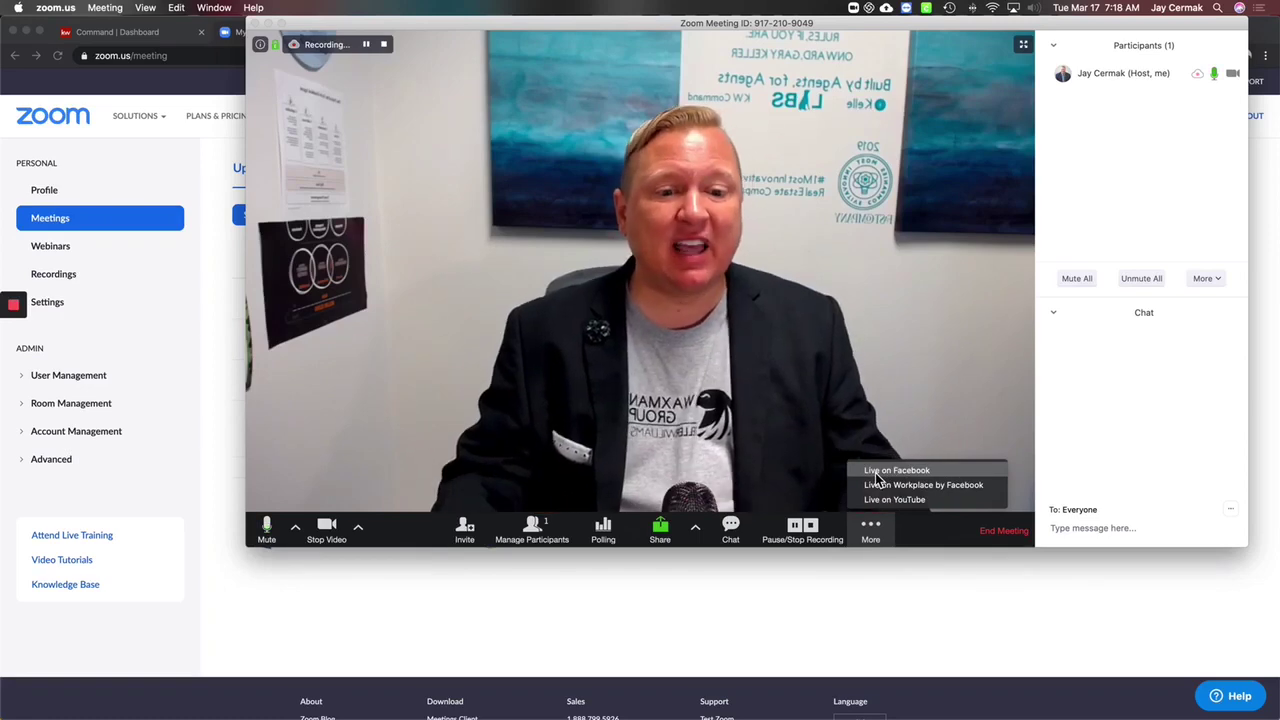
Step: Share Desktop 1 with the meeting through Share Screen
click(869, 530)
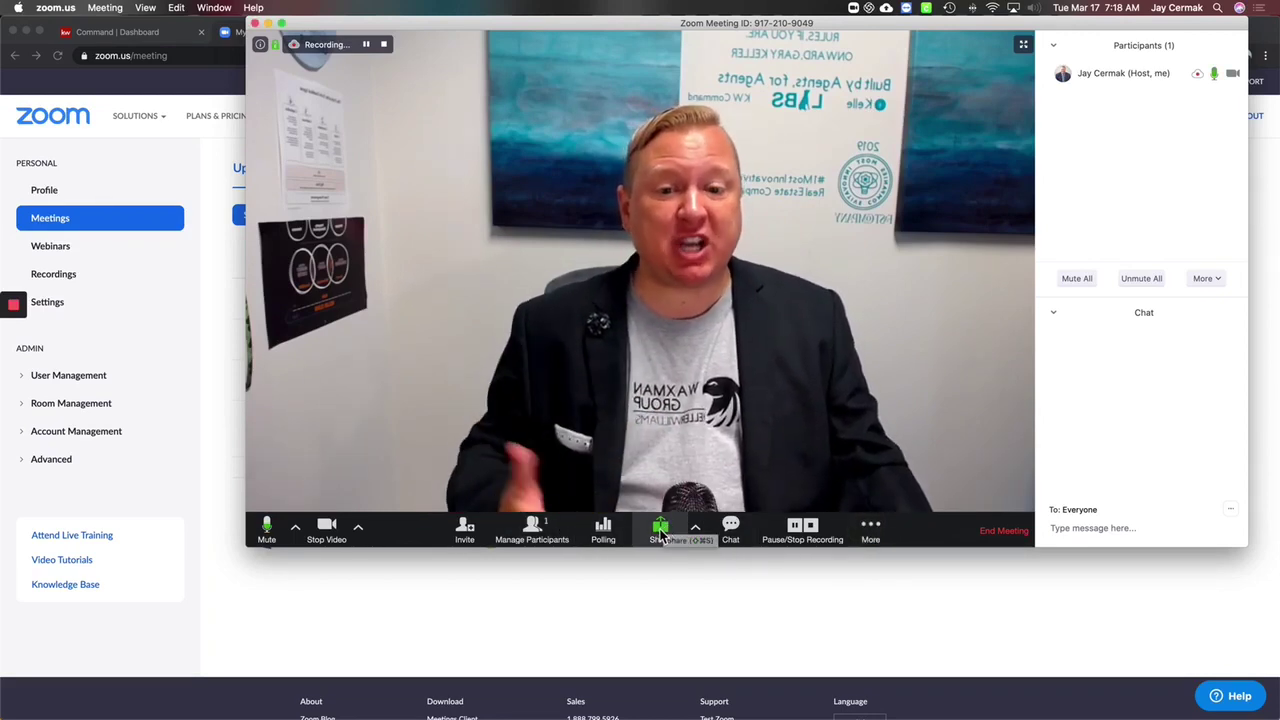
click(660, 535)
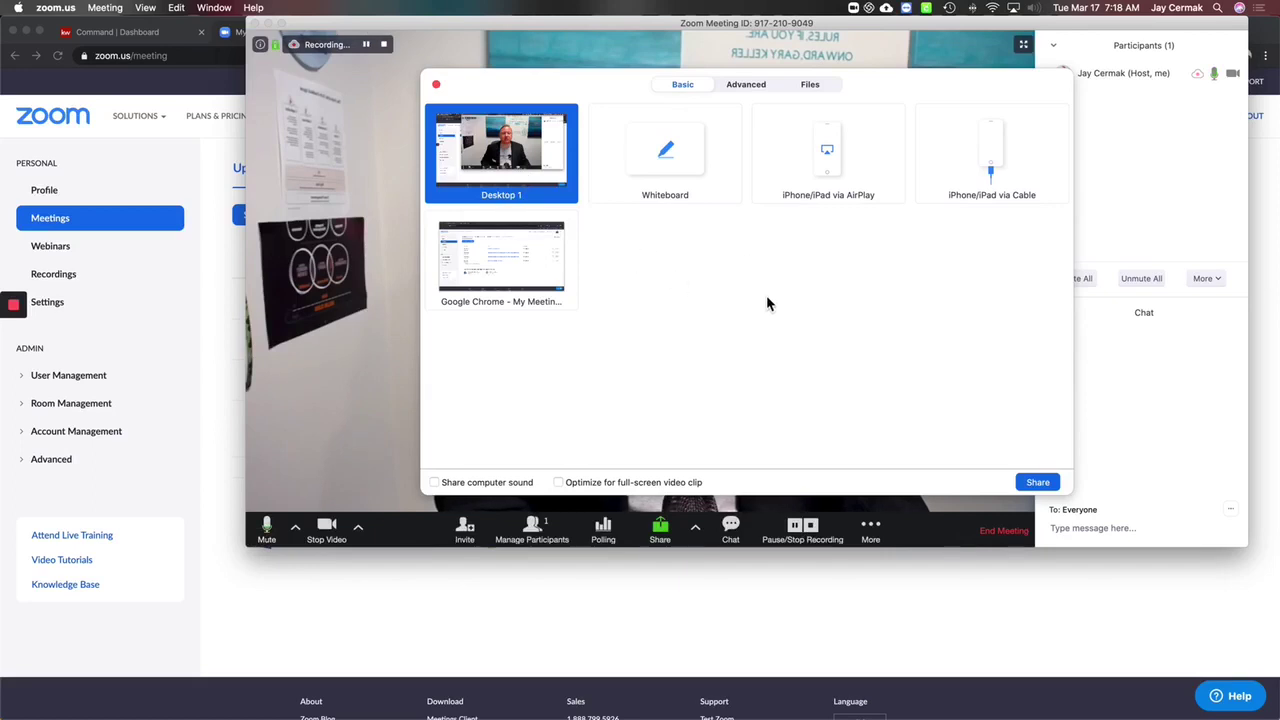
click(1038, 482)
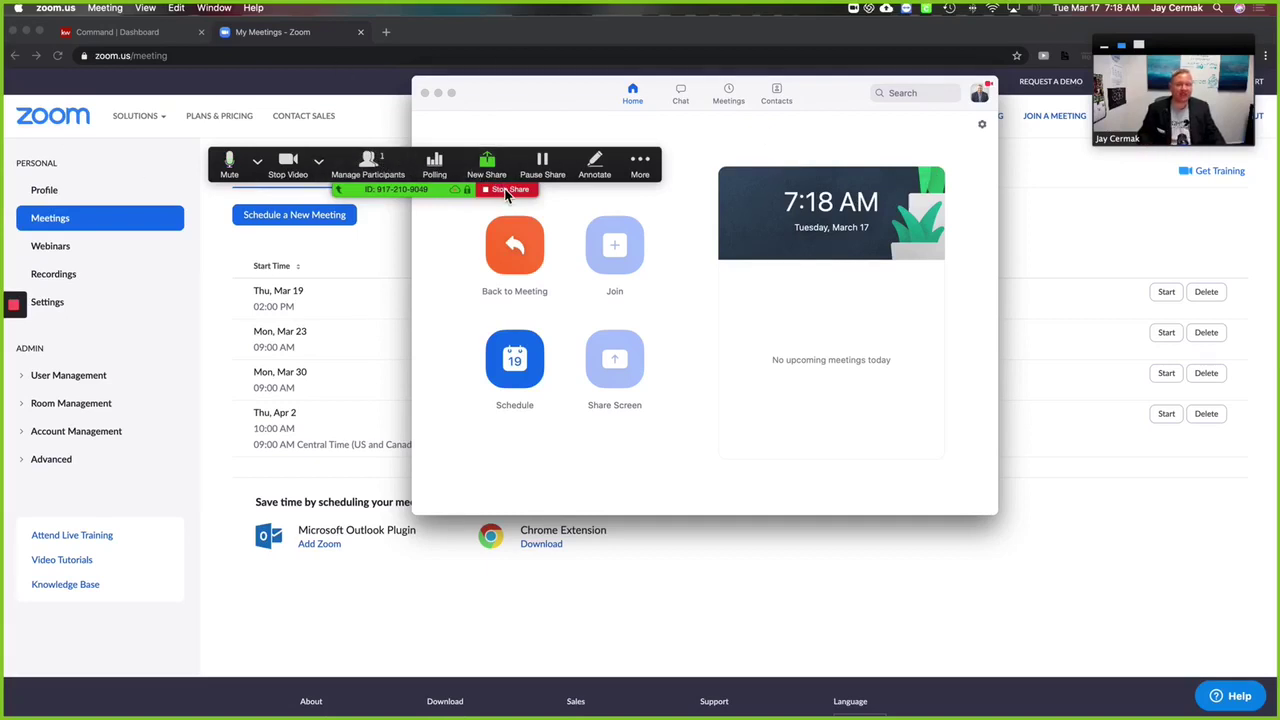
Step: Bring the browser forward and show the KW Command dashboard to the meeting
click(384, 33)
click(386, 32)
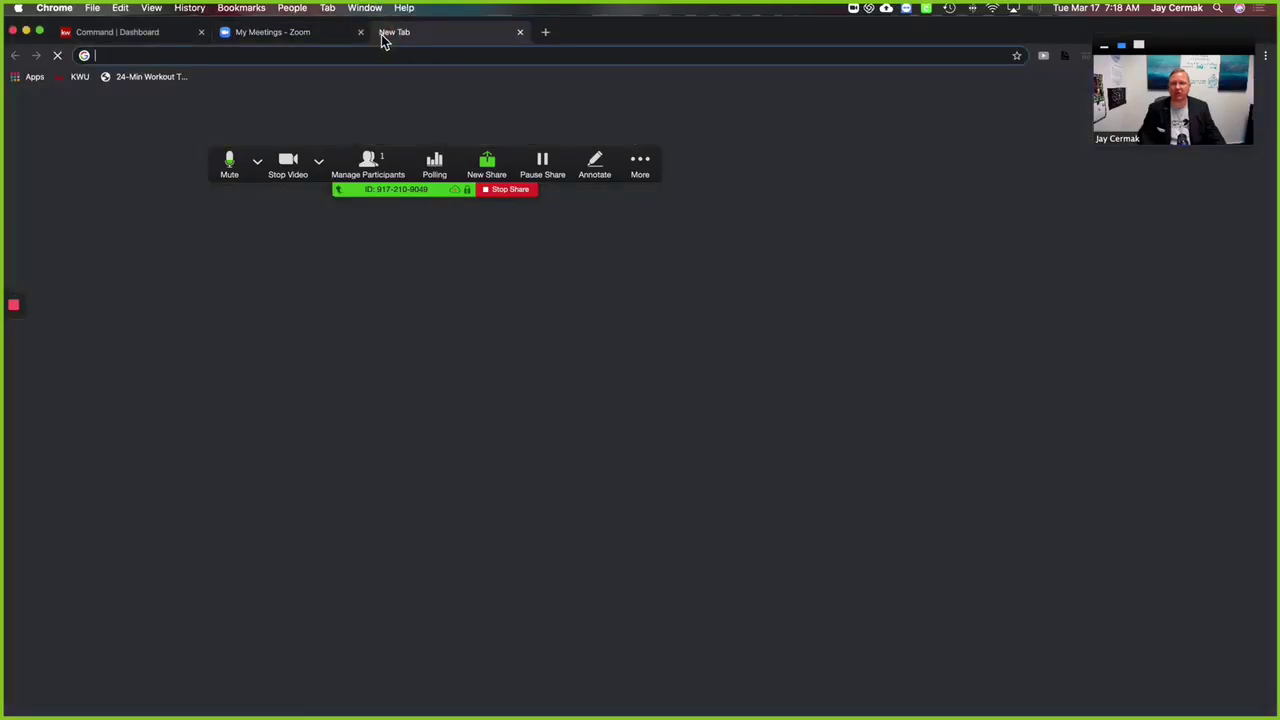
click(99, 36)
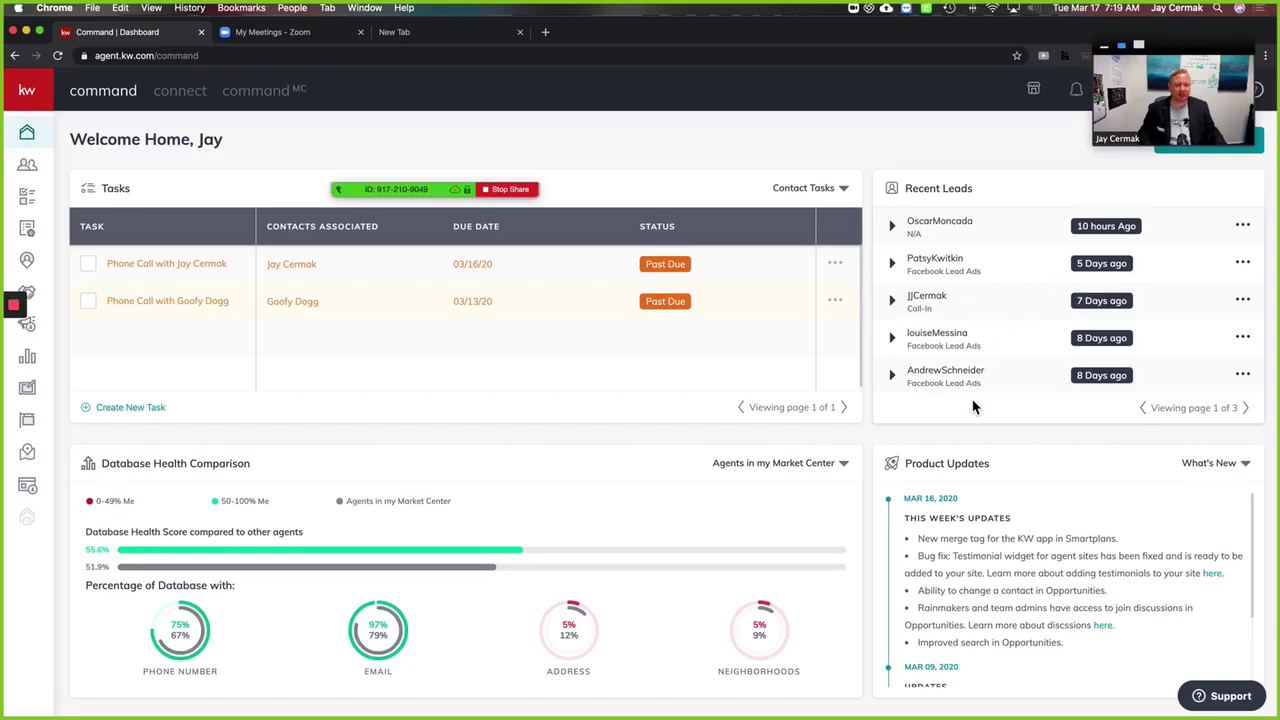
scroll(997, 467, down, 10)
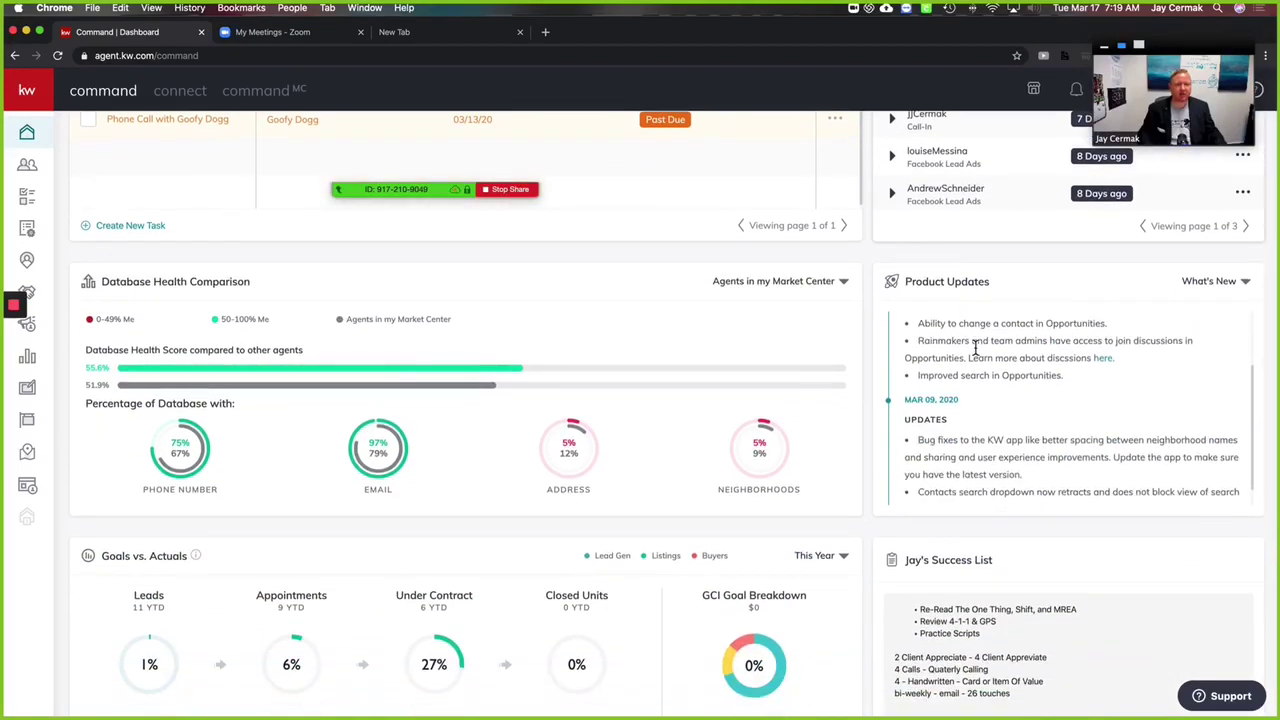
scroll(978, 500, down, 3)
scroll(980, 494, up, 5)
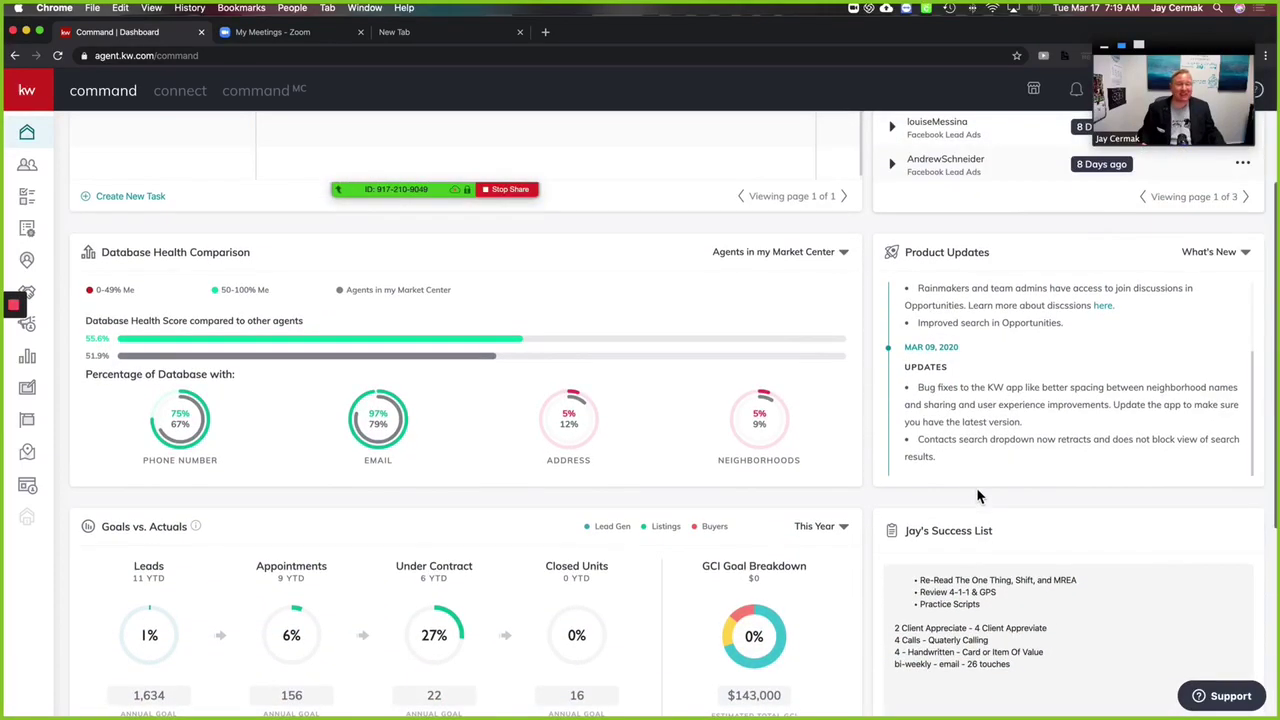
Step: Stop the desktop share and share a blank Zoom whiteboard instead
click(511, 192)
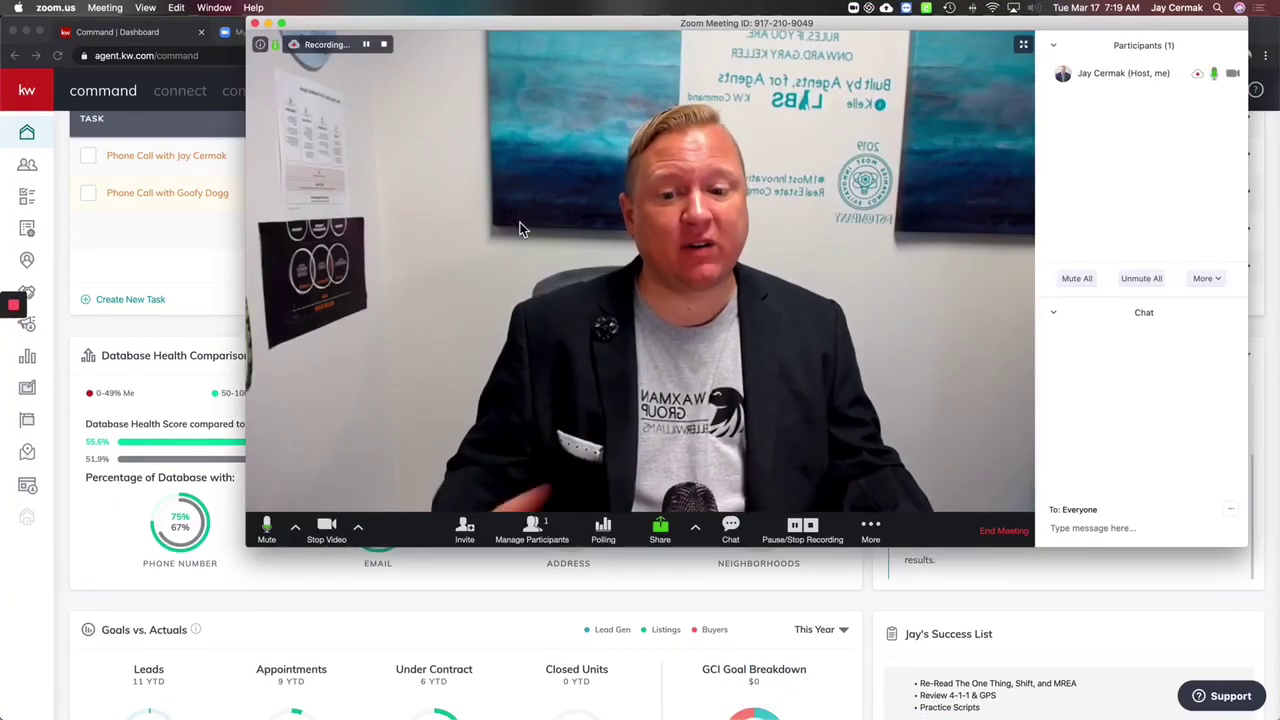
click(660, 530)
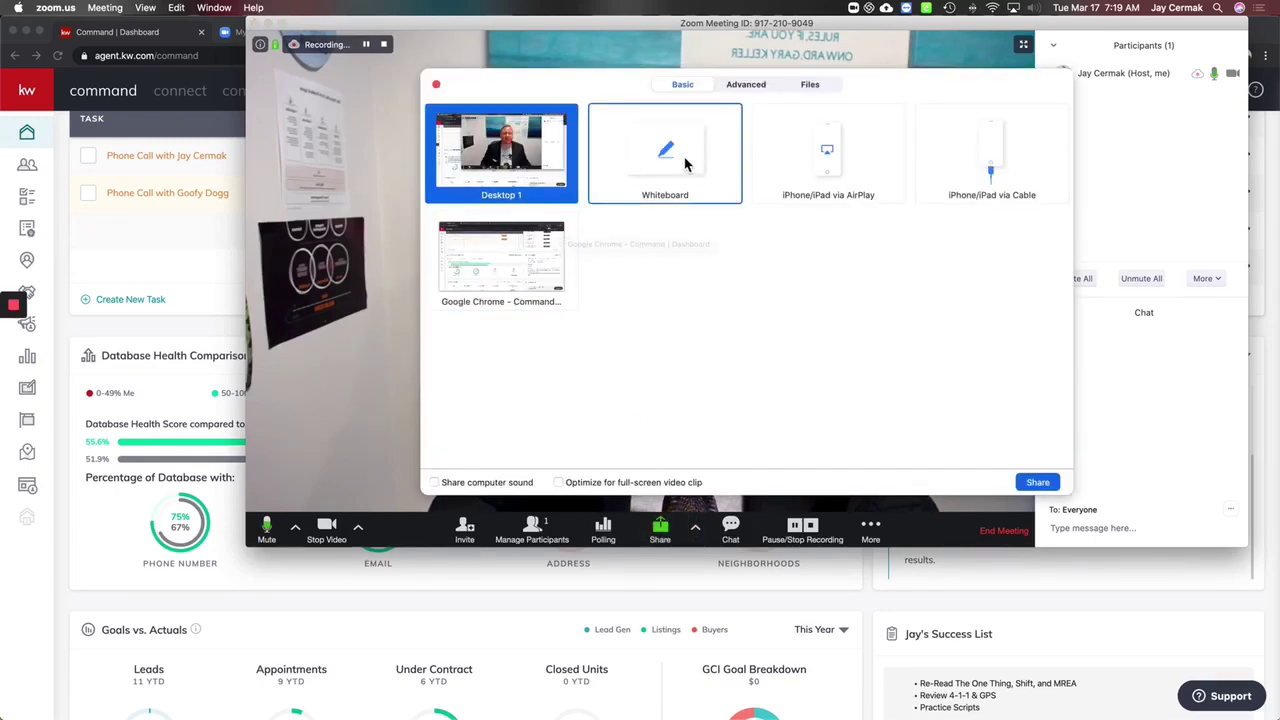
click(686, 165)
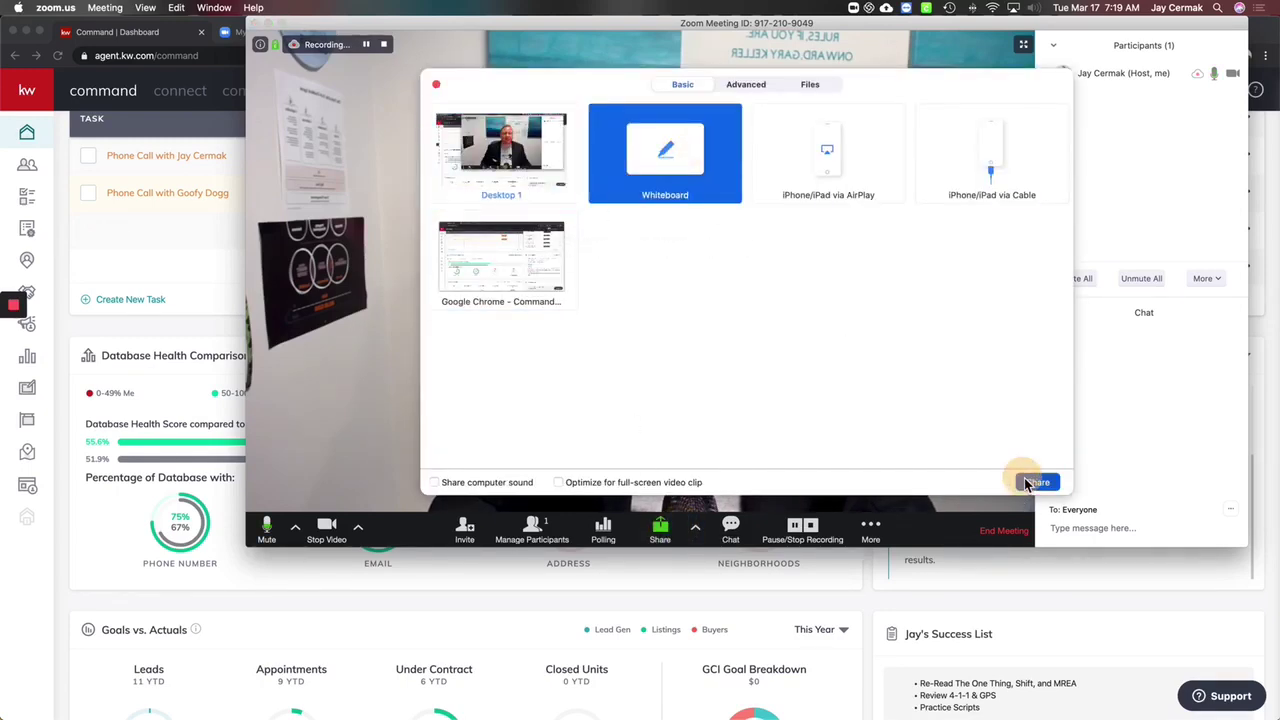
click(1036, 482)
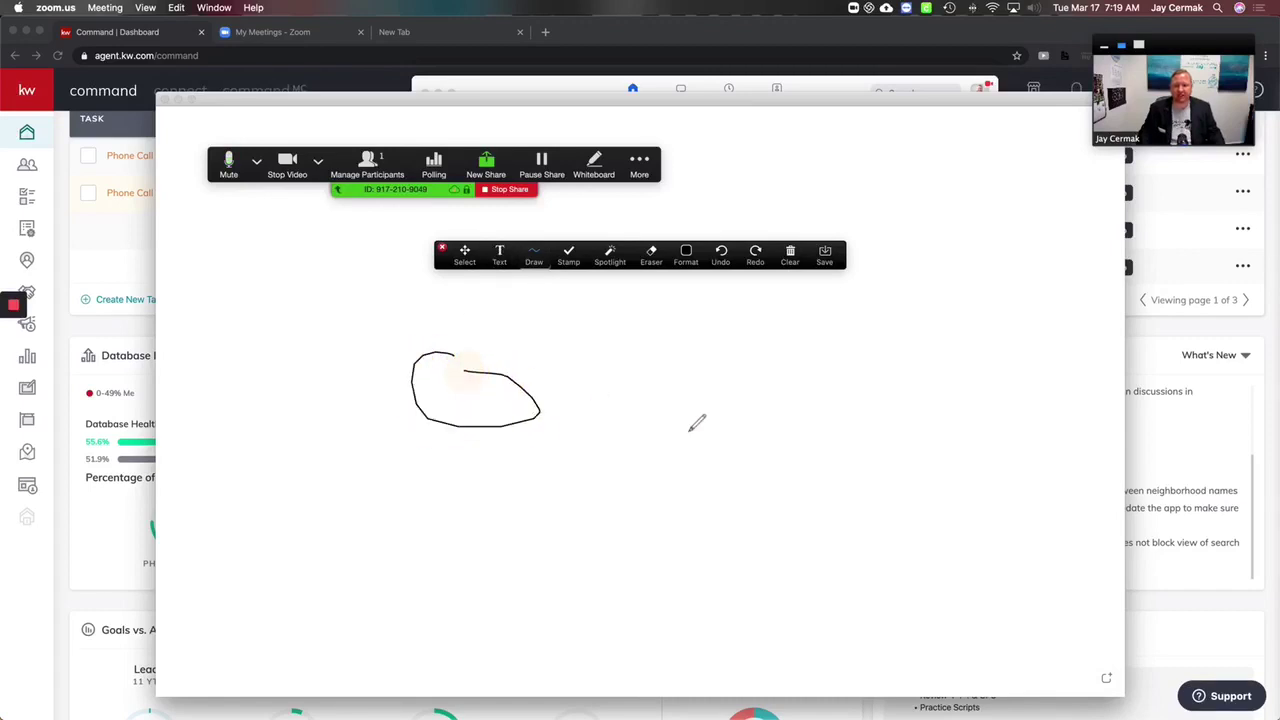
Step: Sketch four freehand strokes on the whiteboard, then wipe them away with the Eraser
mouse_move(684, 408)
mouse_down()
mouse_move(638, 432)
mouse_move(598, 318)
mouse_up()
drag(910, 424, 853, 300)
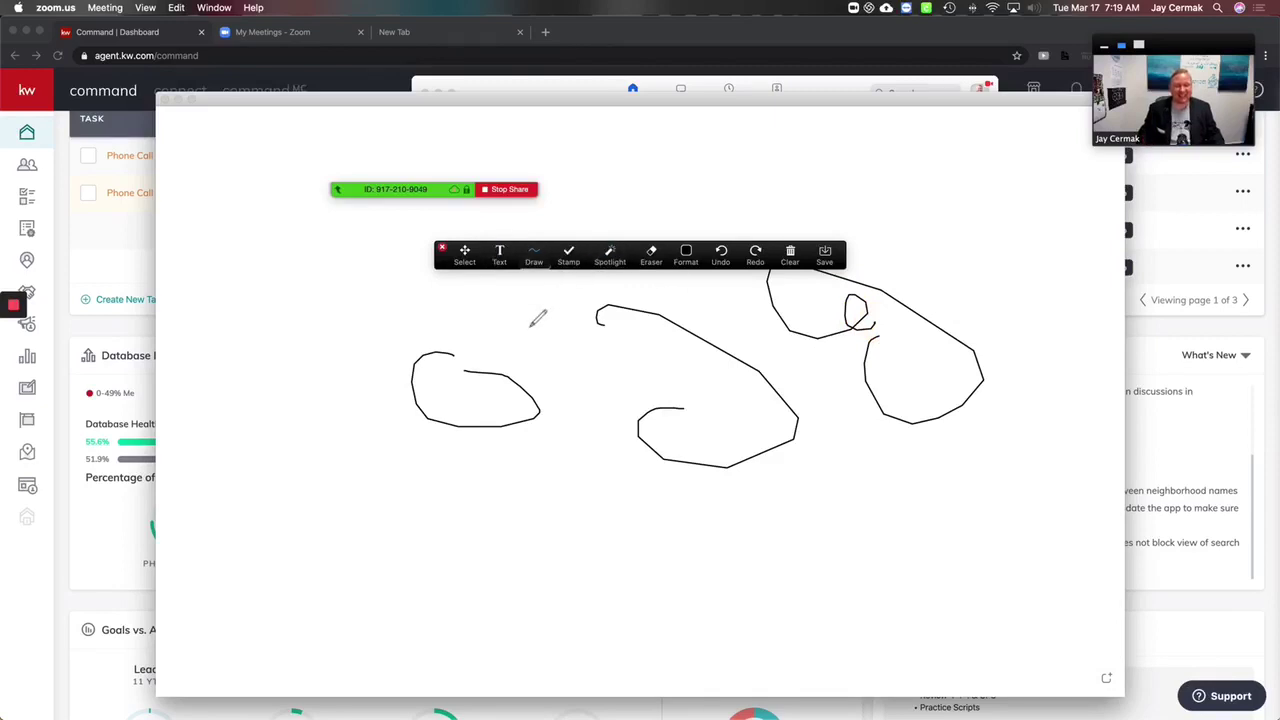
drag(397, 433, 548, 374)
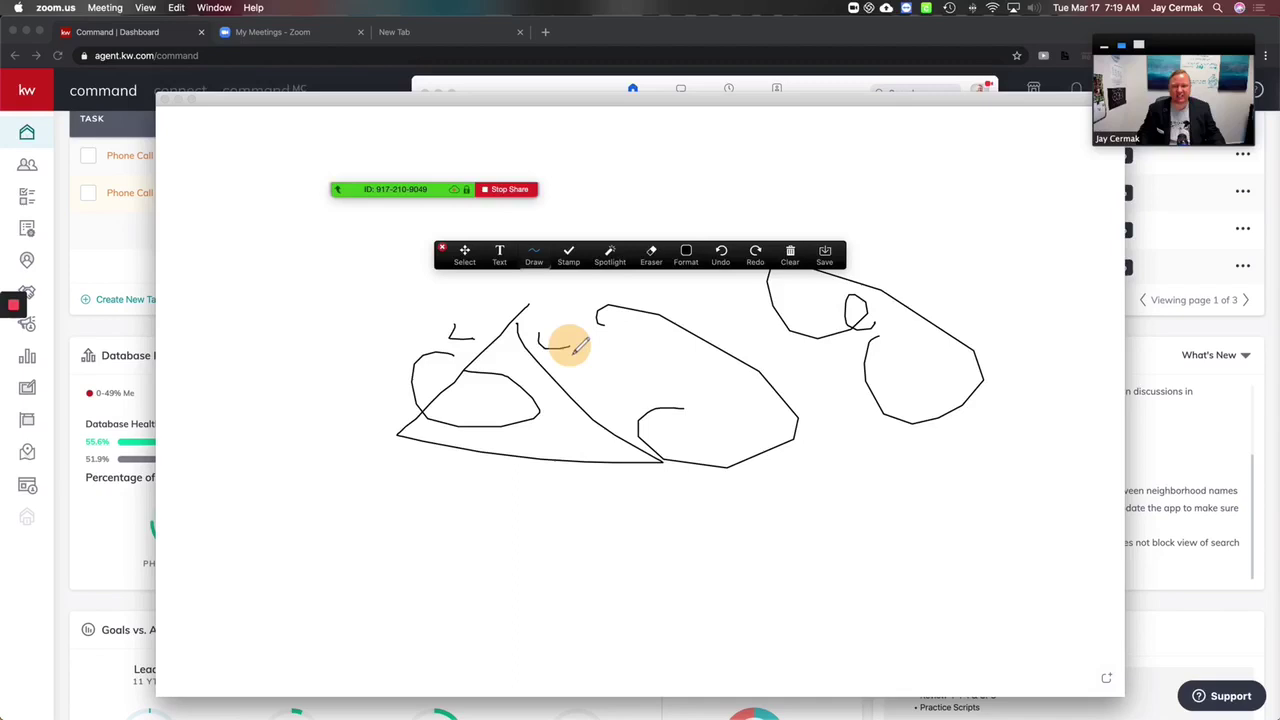
drag(490, 481, 536, 492)
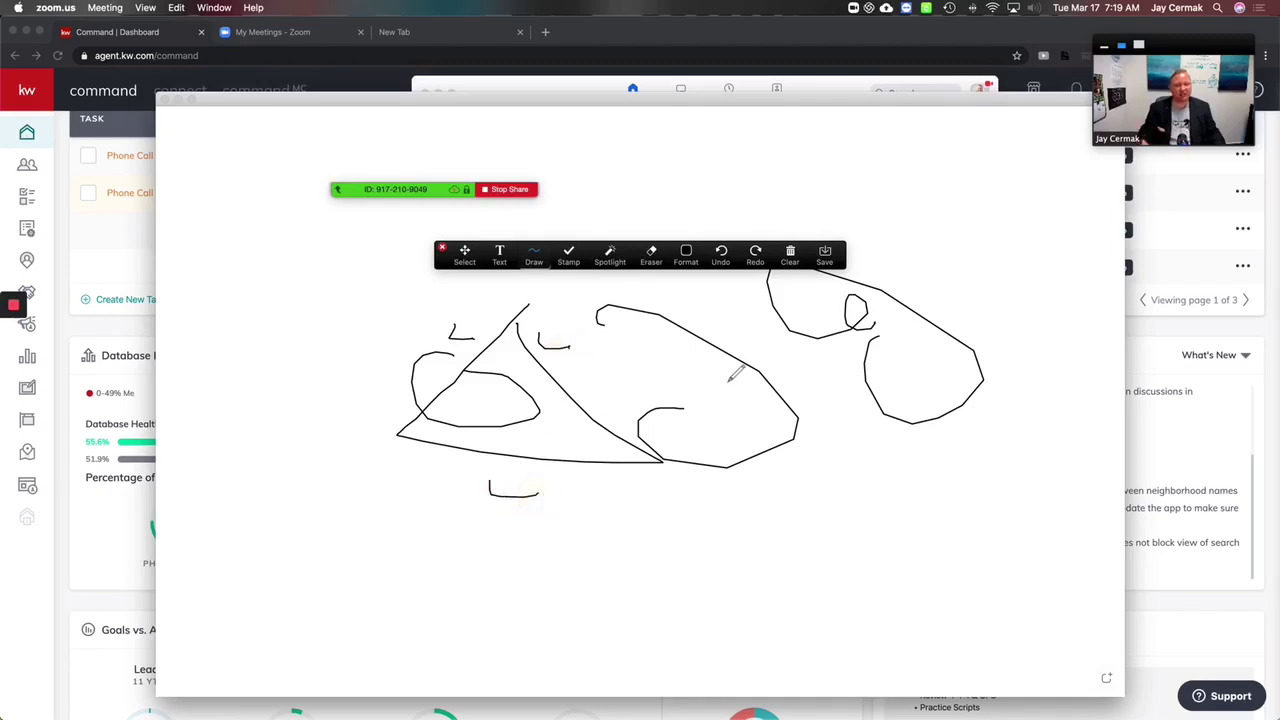
click(651, 255)
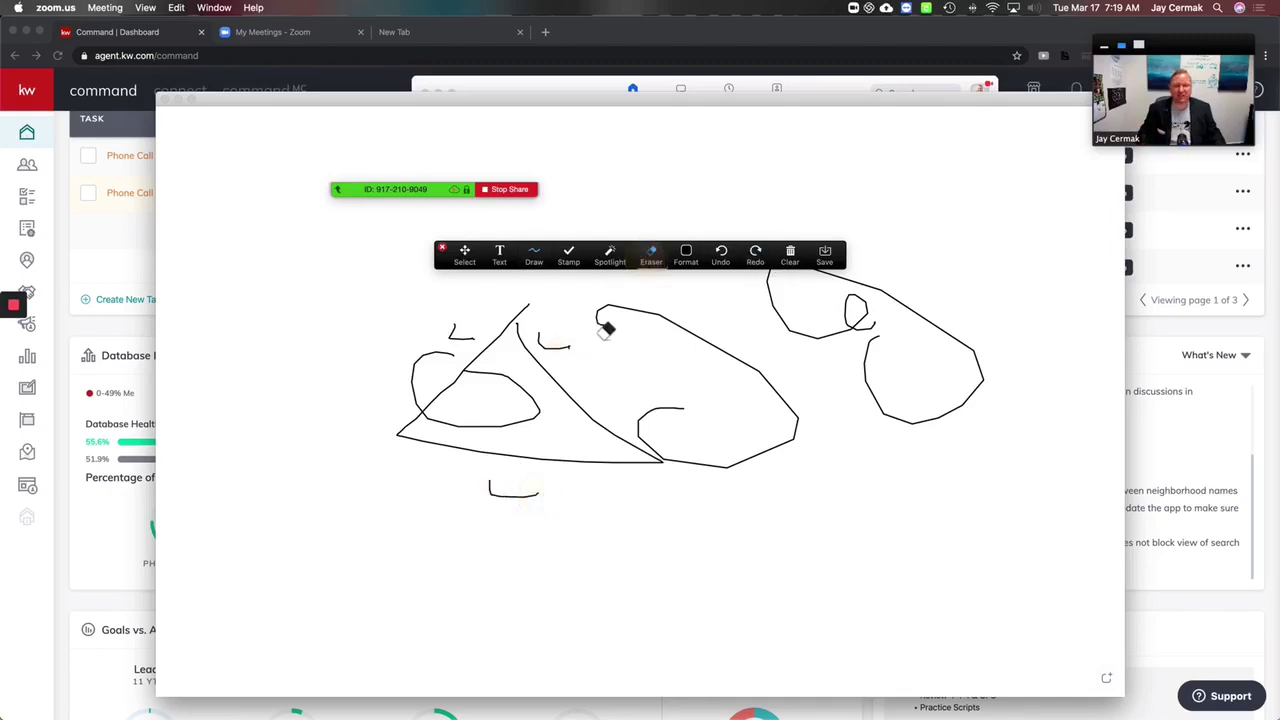
mouse_move(603, 326)
mouse_down()
mouse_move(393, 331)
mouse_move(591, 417)
mouse_move(583, 497)
mouse_move(837, 323)
mouse_move(242, 511)
mouse_move(440, 531)
mouse_move(496, 496)
mouse_up()
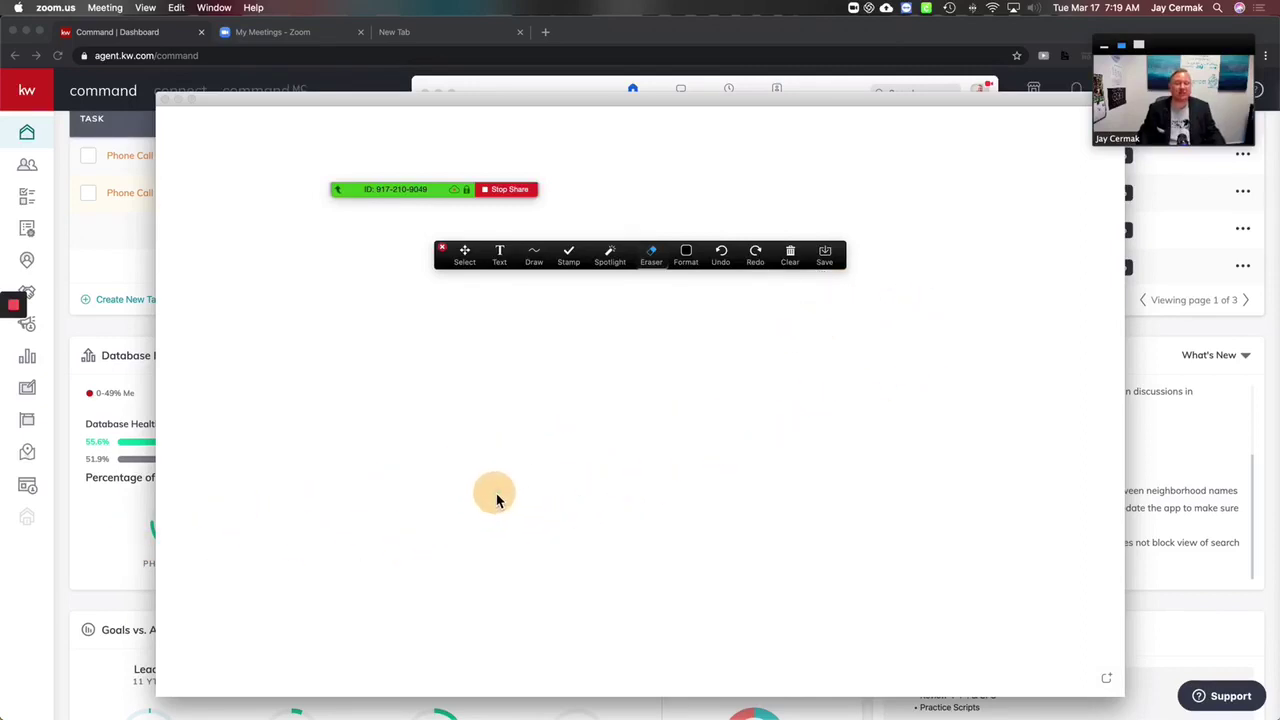
Step: End the whiteboard share and open the share-choice window with iPhone/iPad options
click(510, 199)
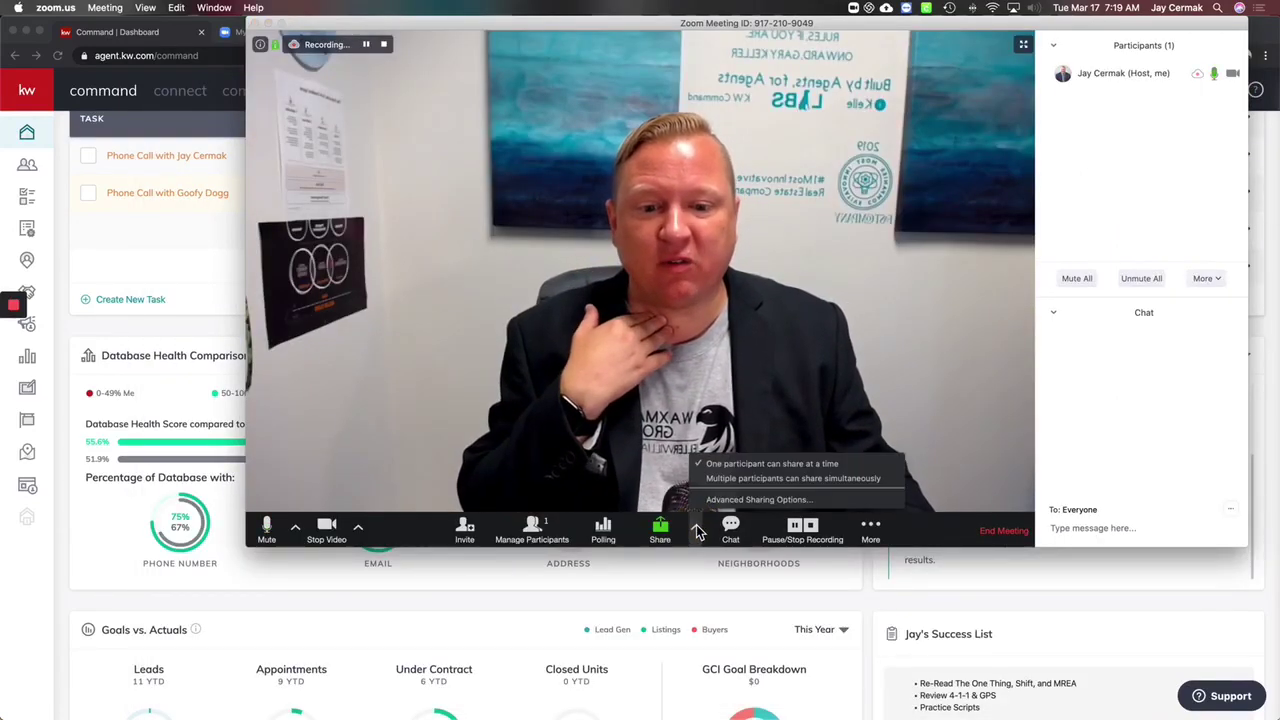
click(662, 530)
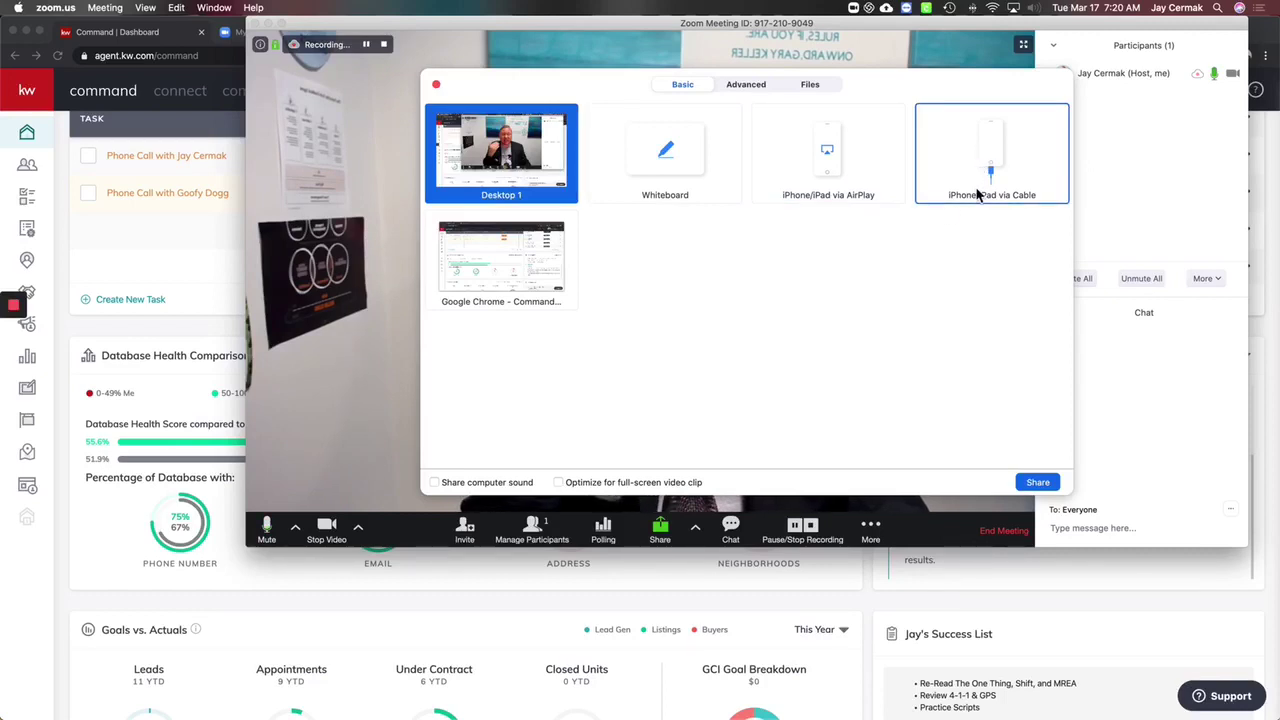
Step: Share the iPhone screen via AirPlay, stop it, then show More live-streaming options
click(824, 175)
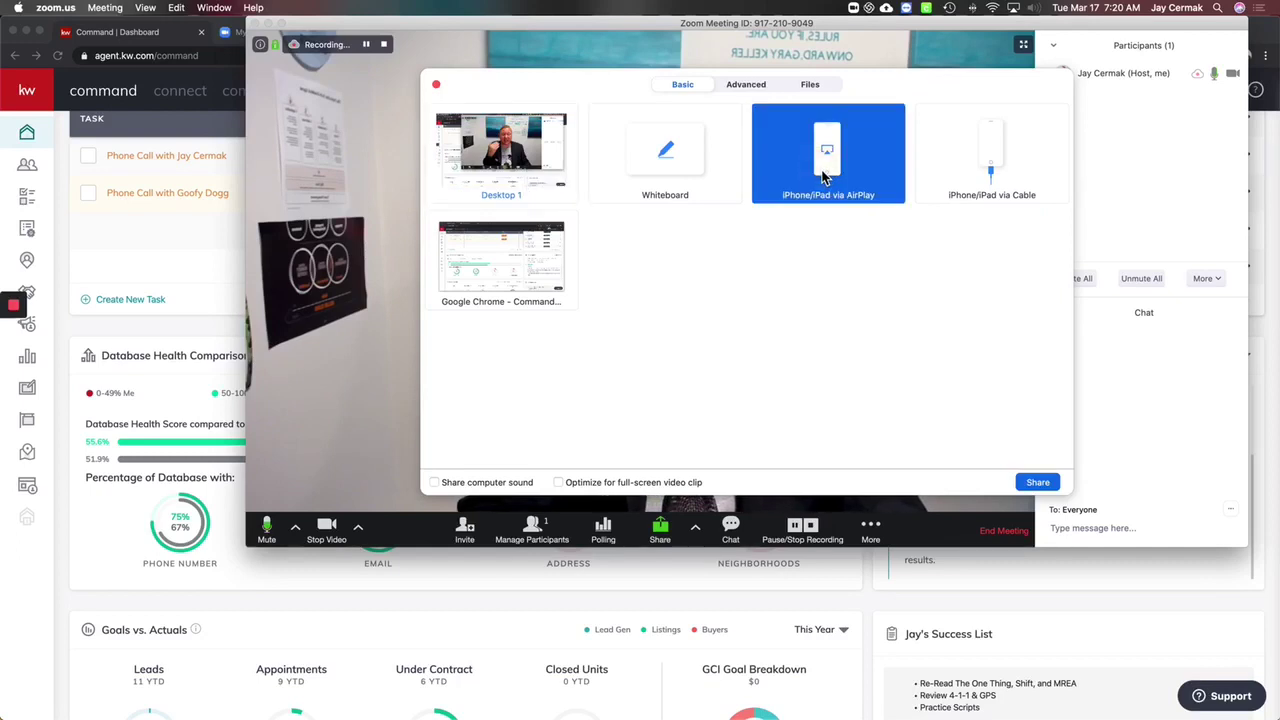
click(1061, 483)
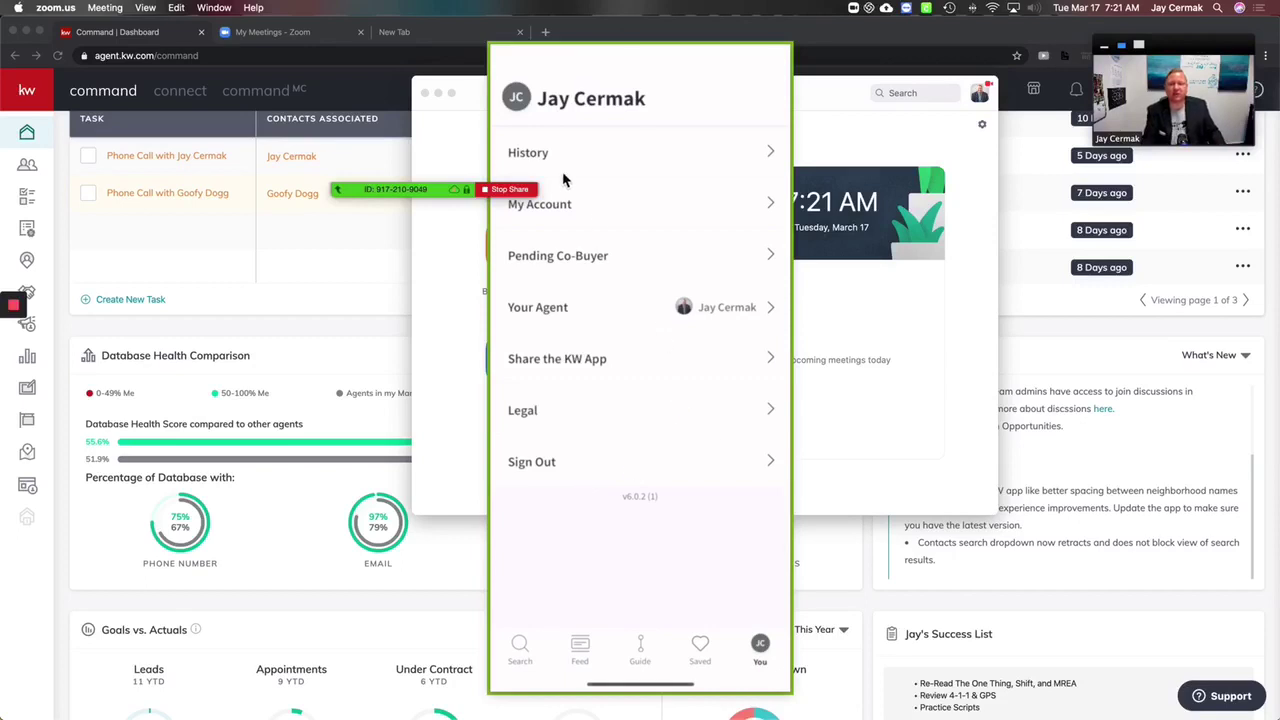
click(508, 192)
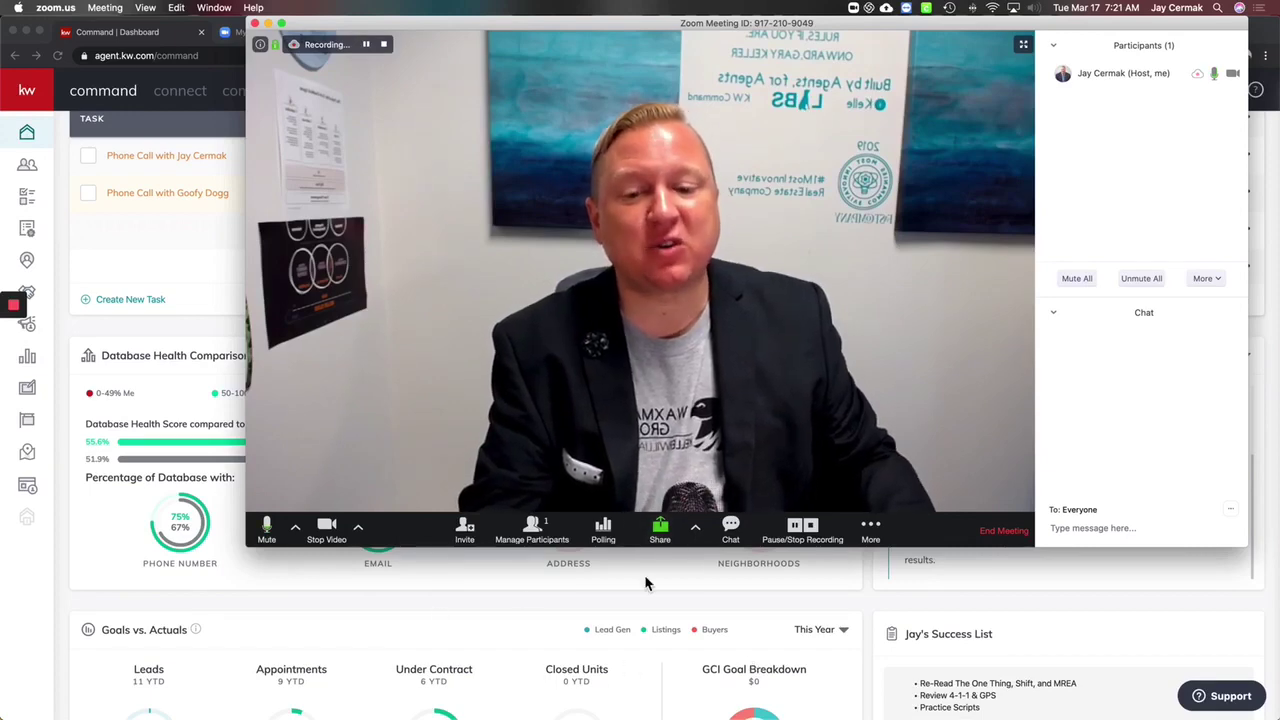
click(873, 535)
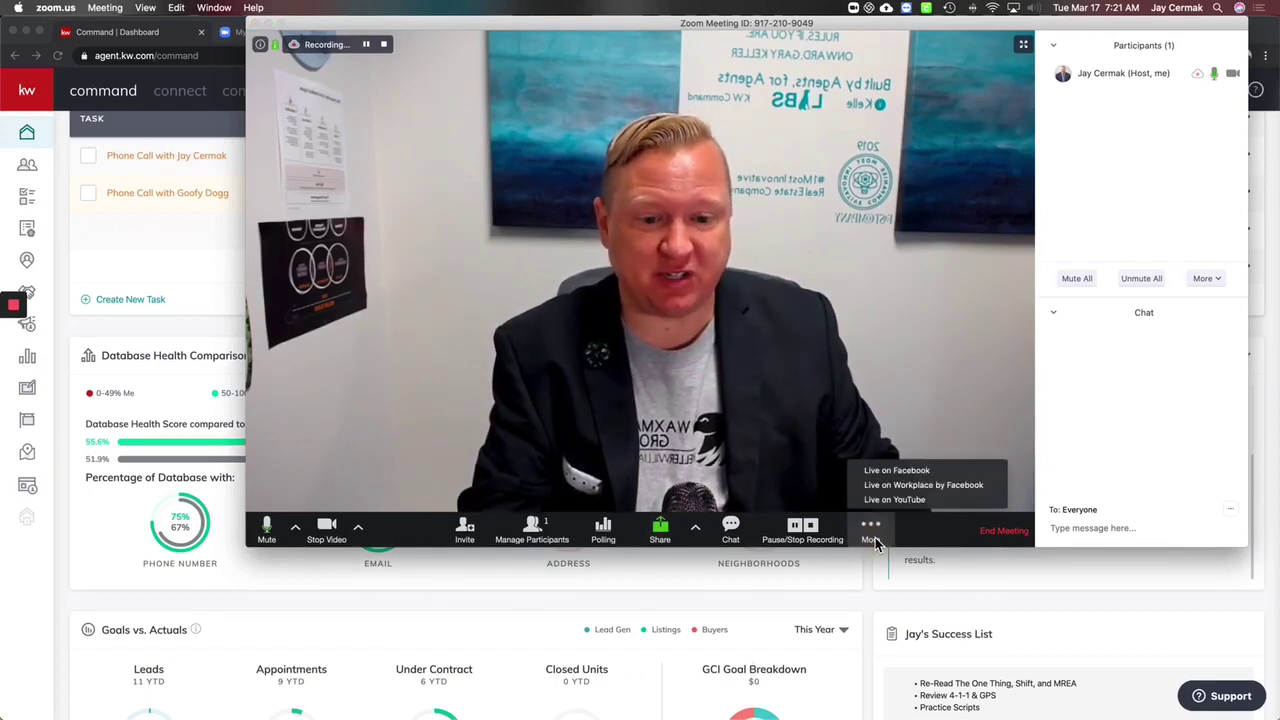
Step: Stream the meeting live on Facebook, posting to a Page you manage, and continue to setup
click(912, 474)
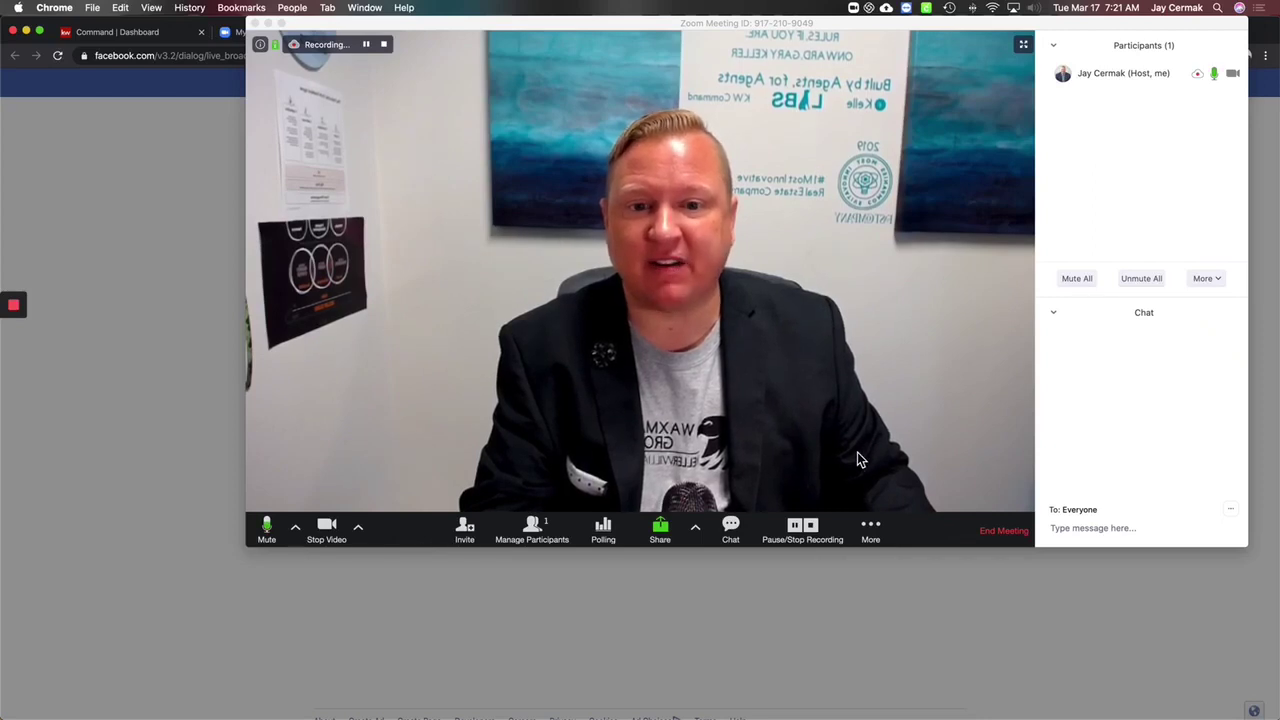
drag(449, 29, 435, 389)
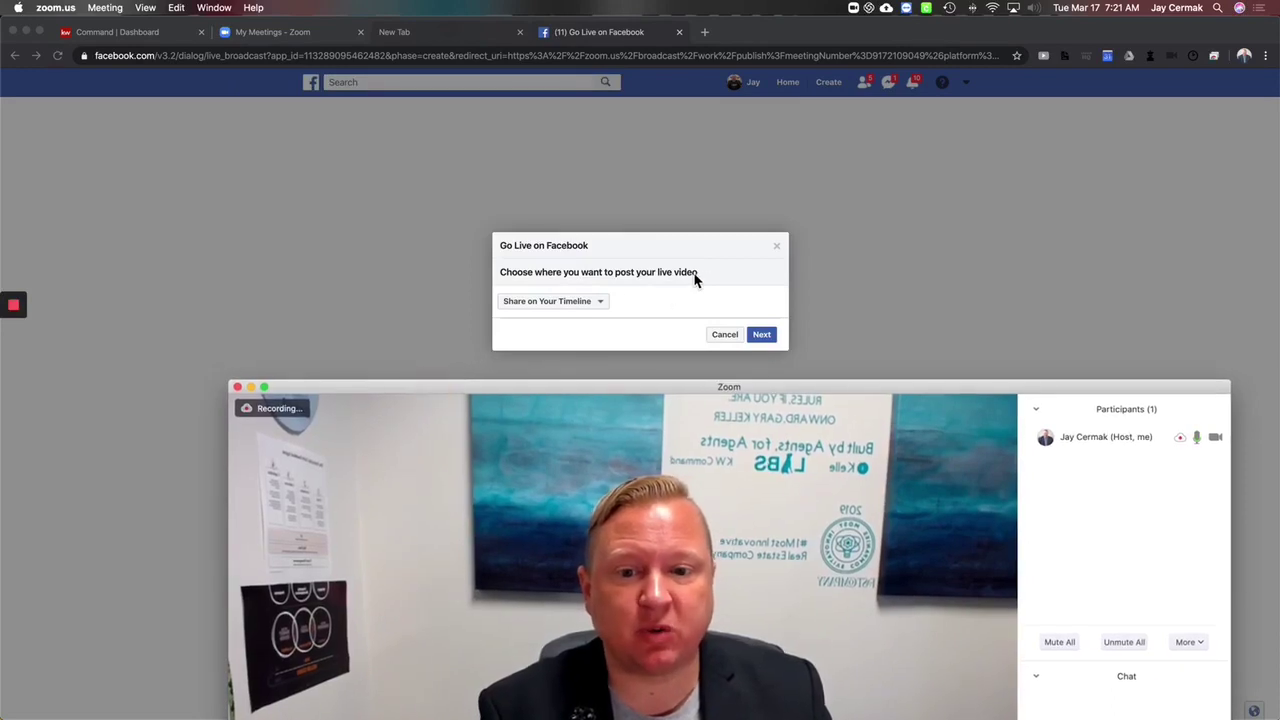
click(606, 306)
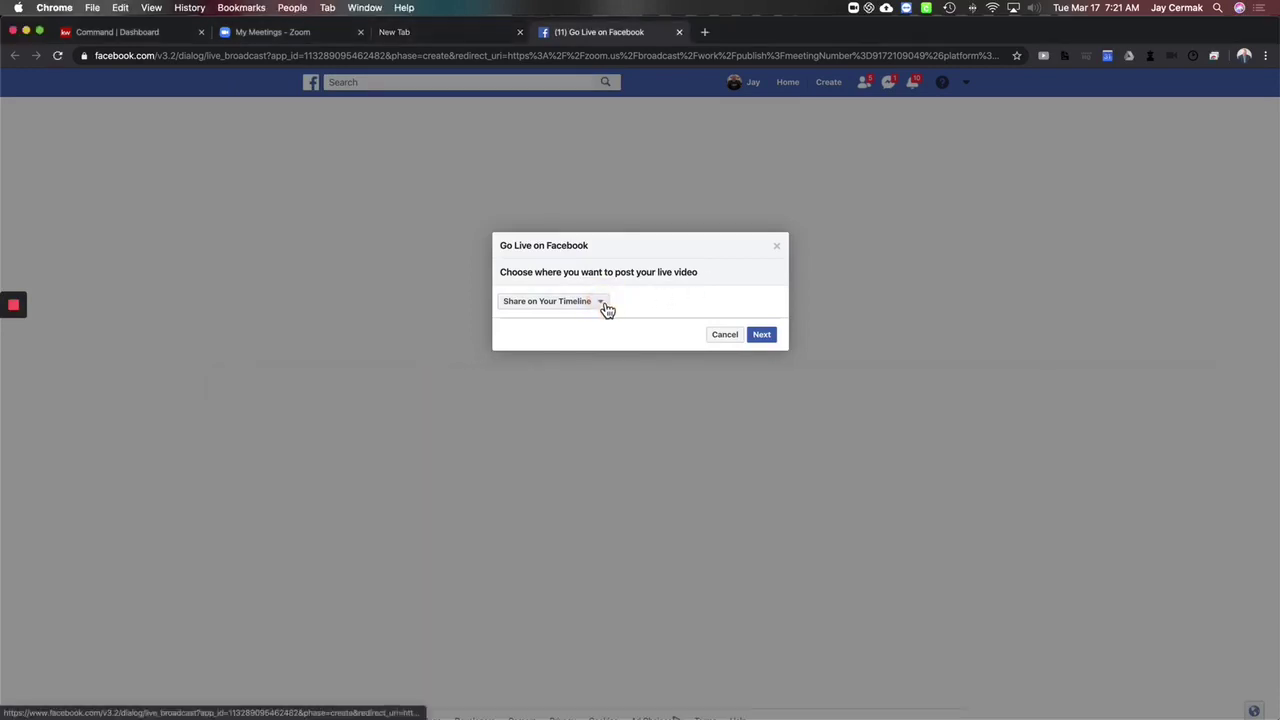
click(606, 306)
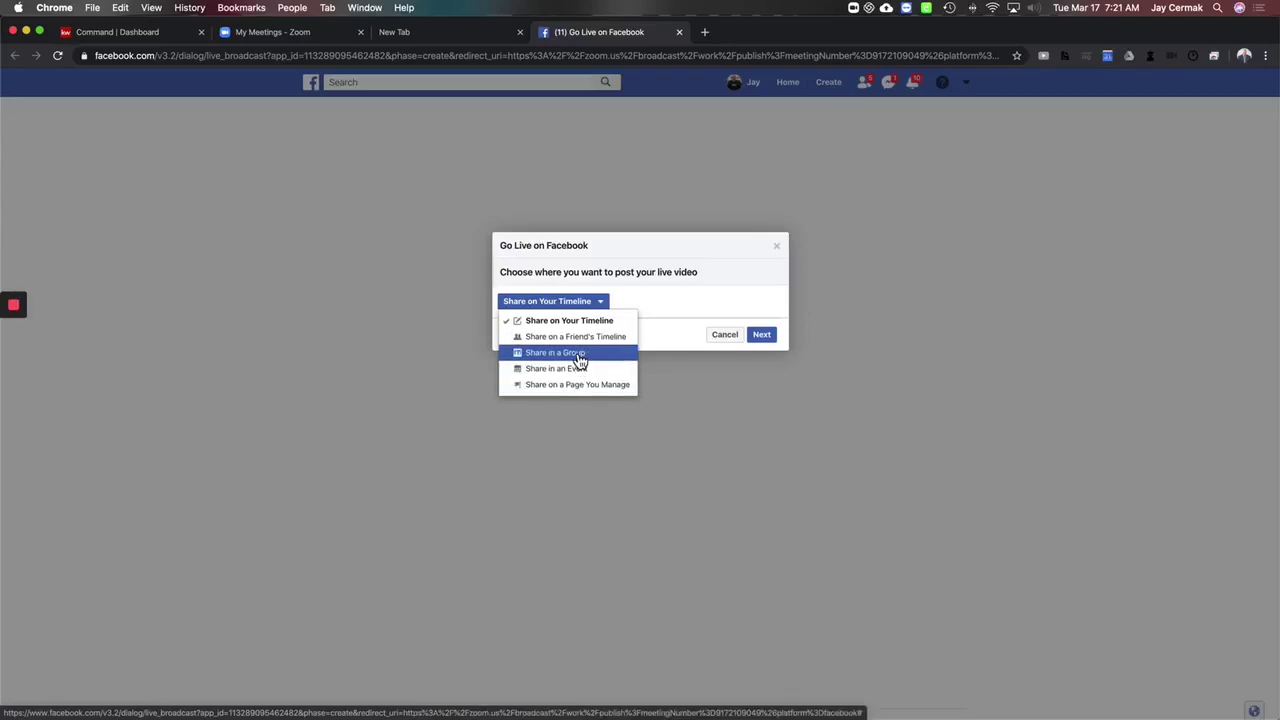
click(579, 357)
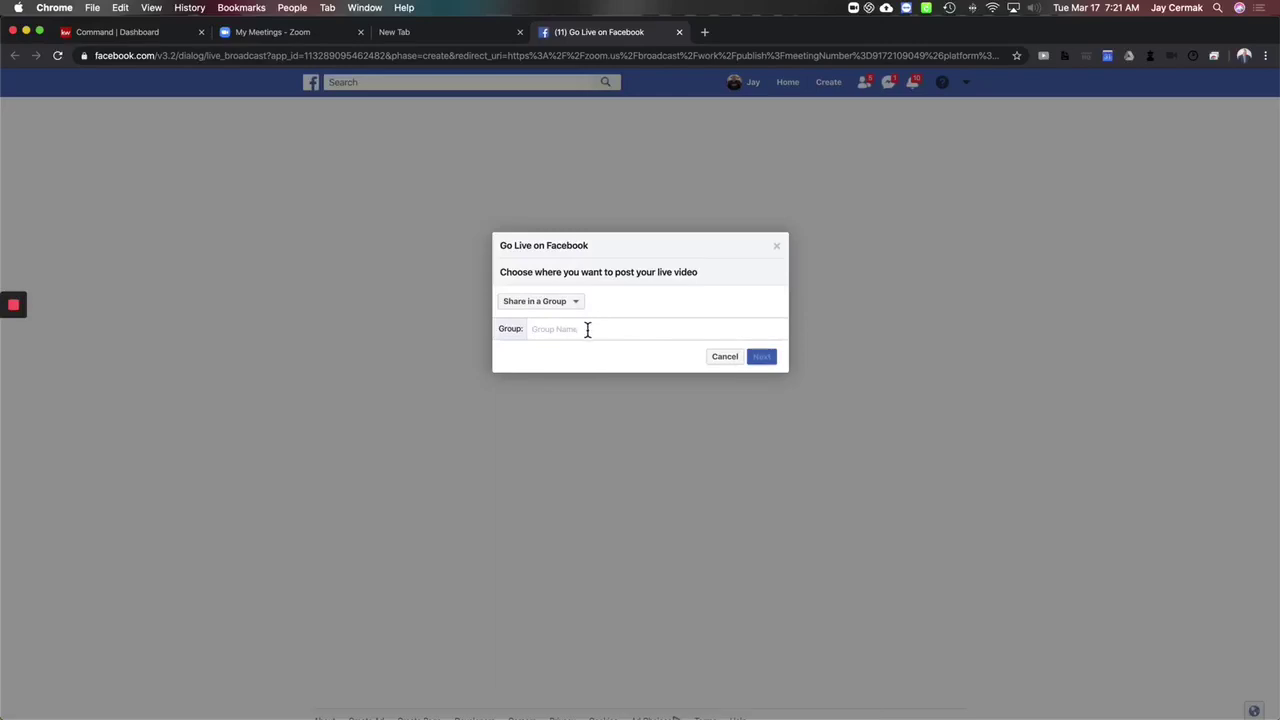
click(579, 308)
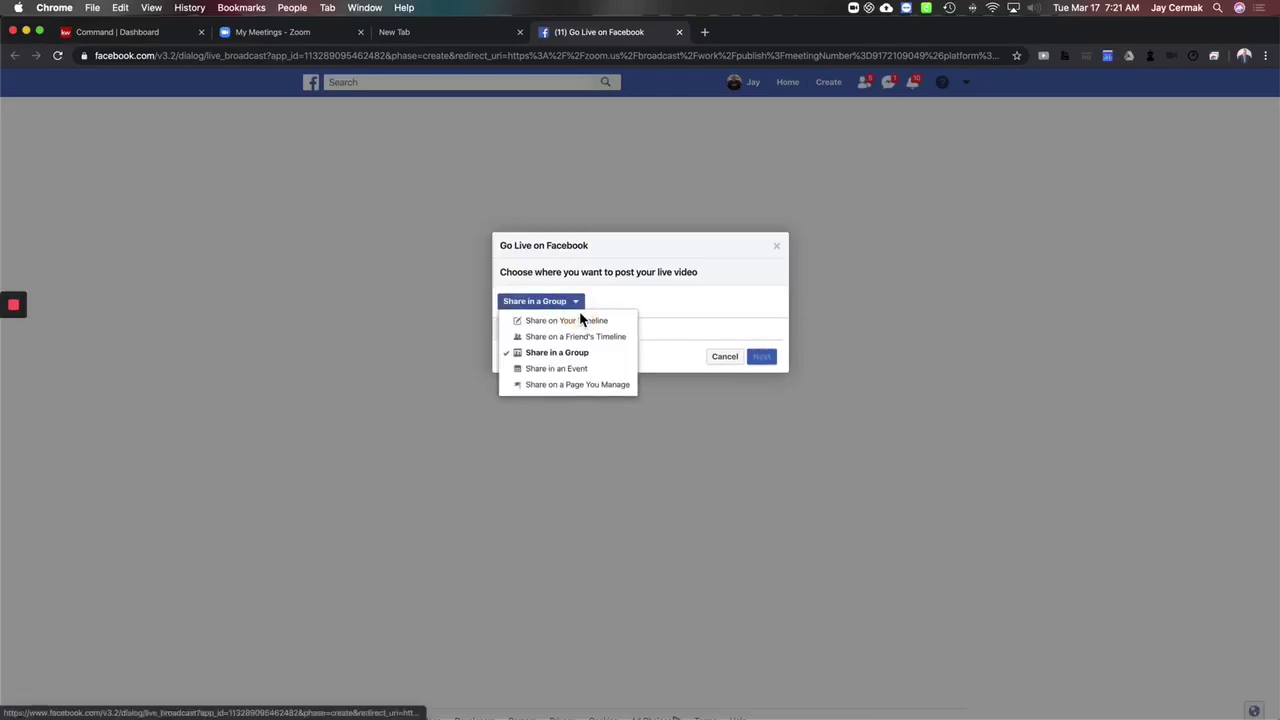
click(587, 382)
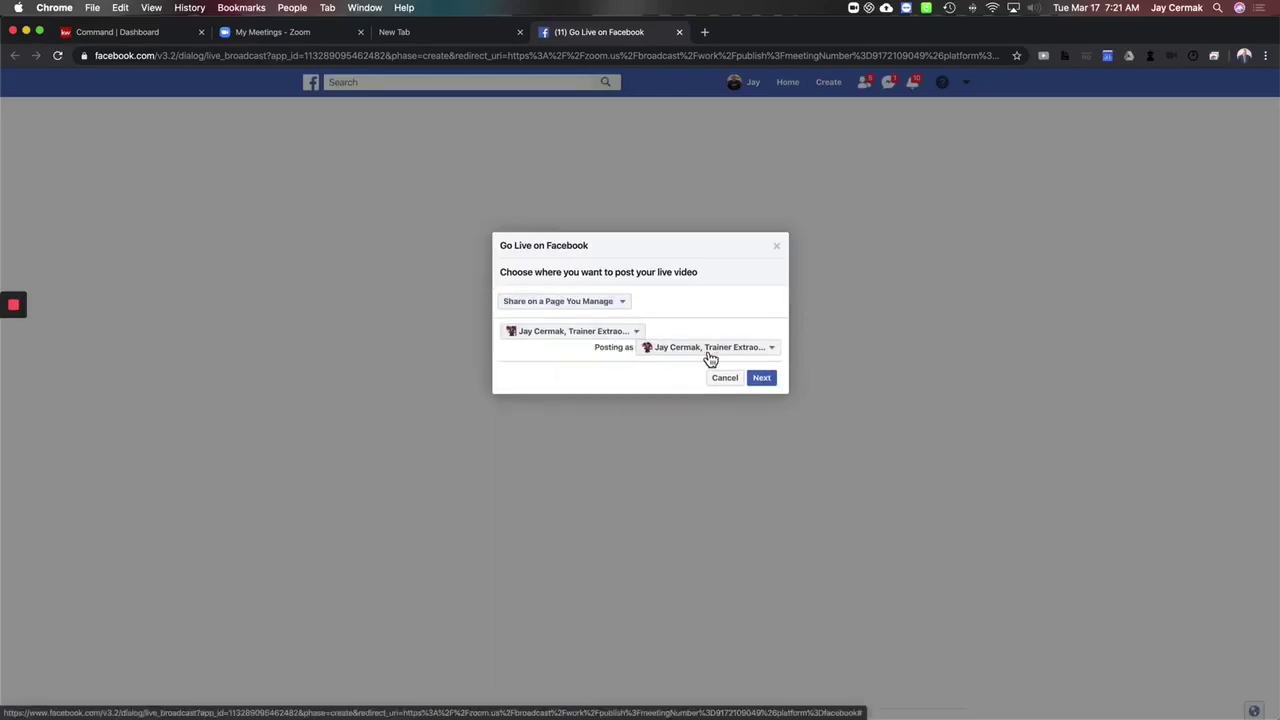
click(762, 379)
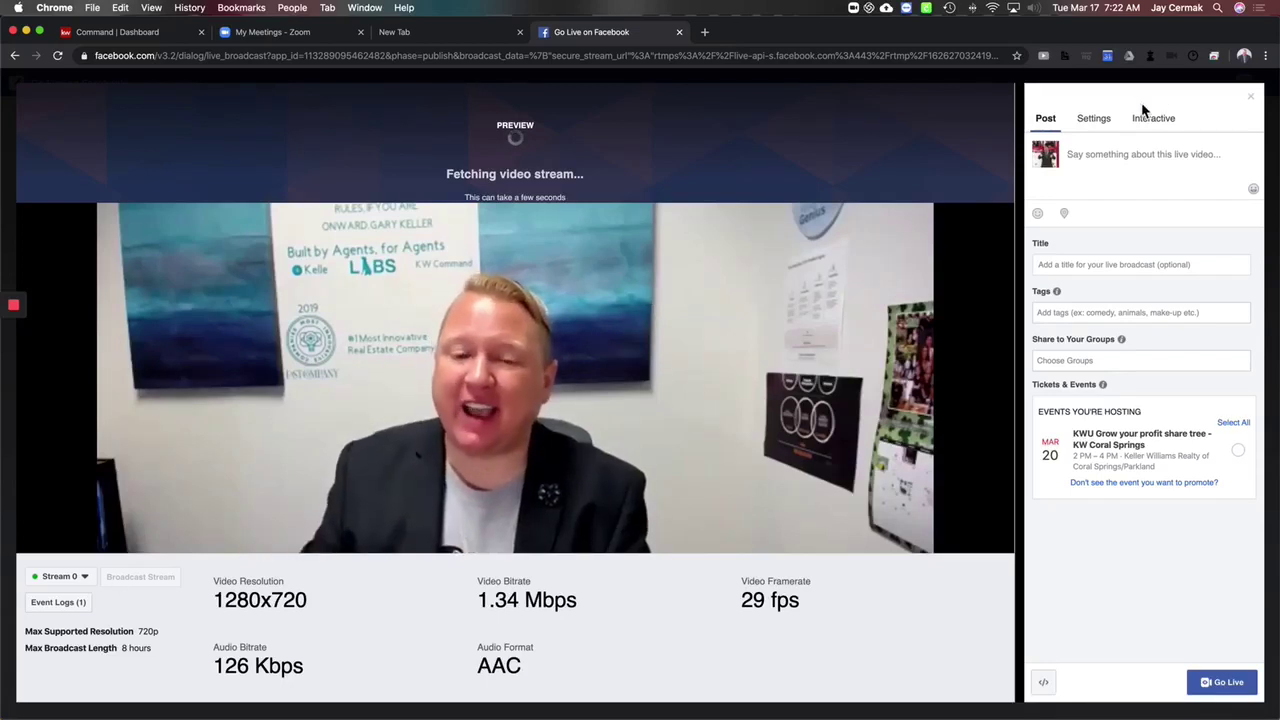
Step: Title the broadcast 'This is a Test', describe it 'Join us for this training!', and go live
click(1126, 267)
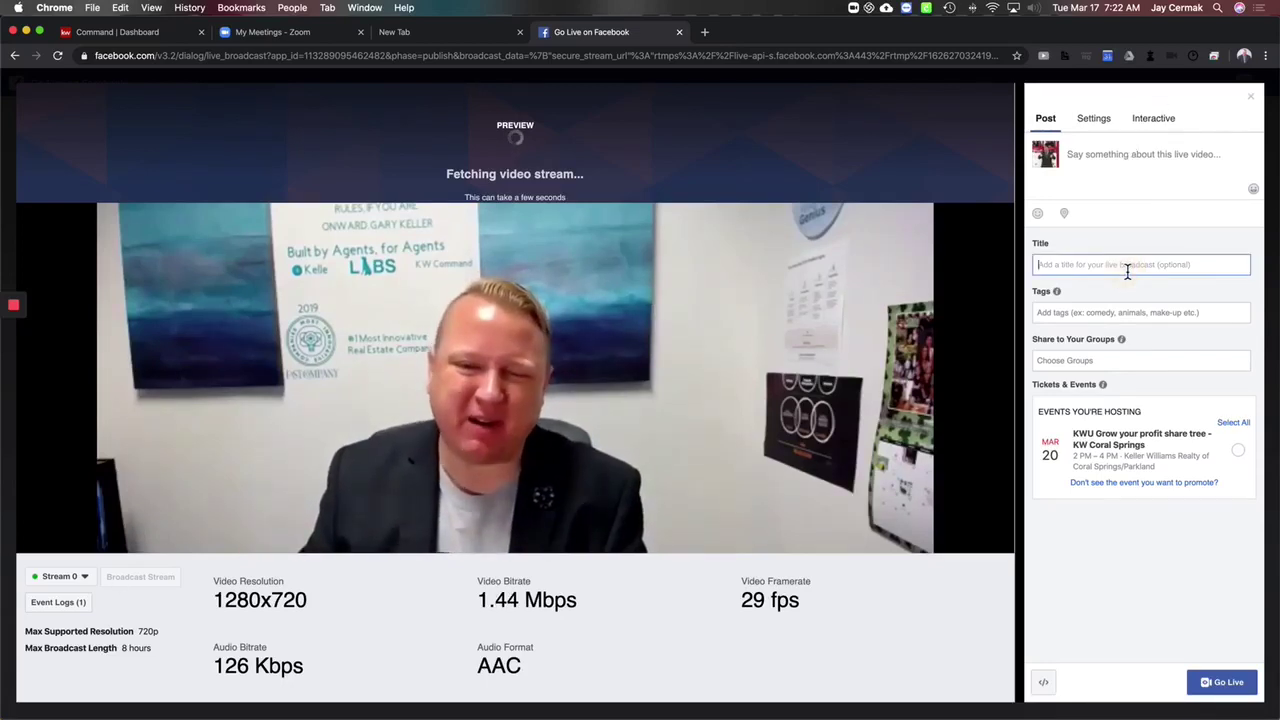
text(This is a Test)
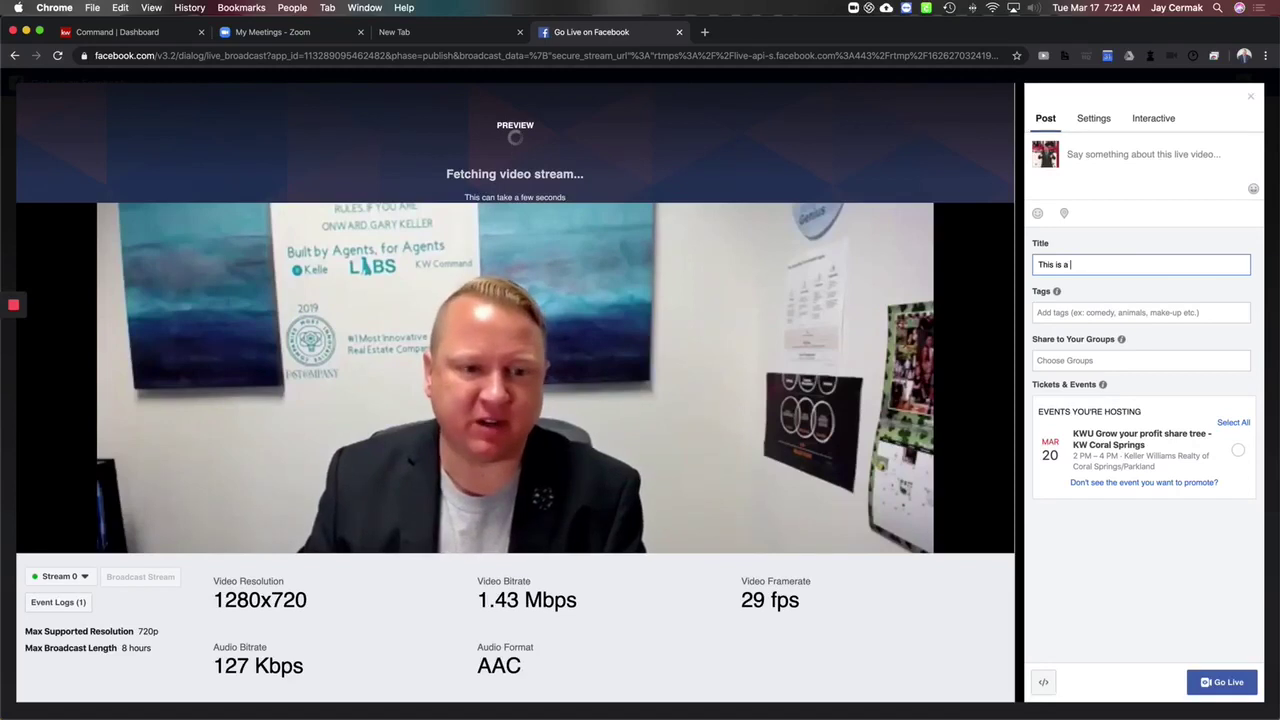
click(1126, 170)
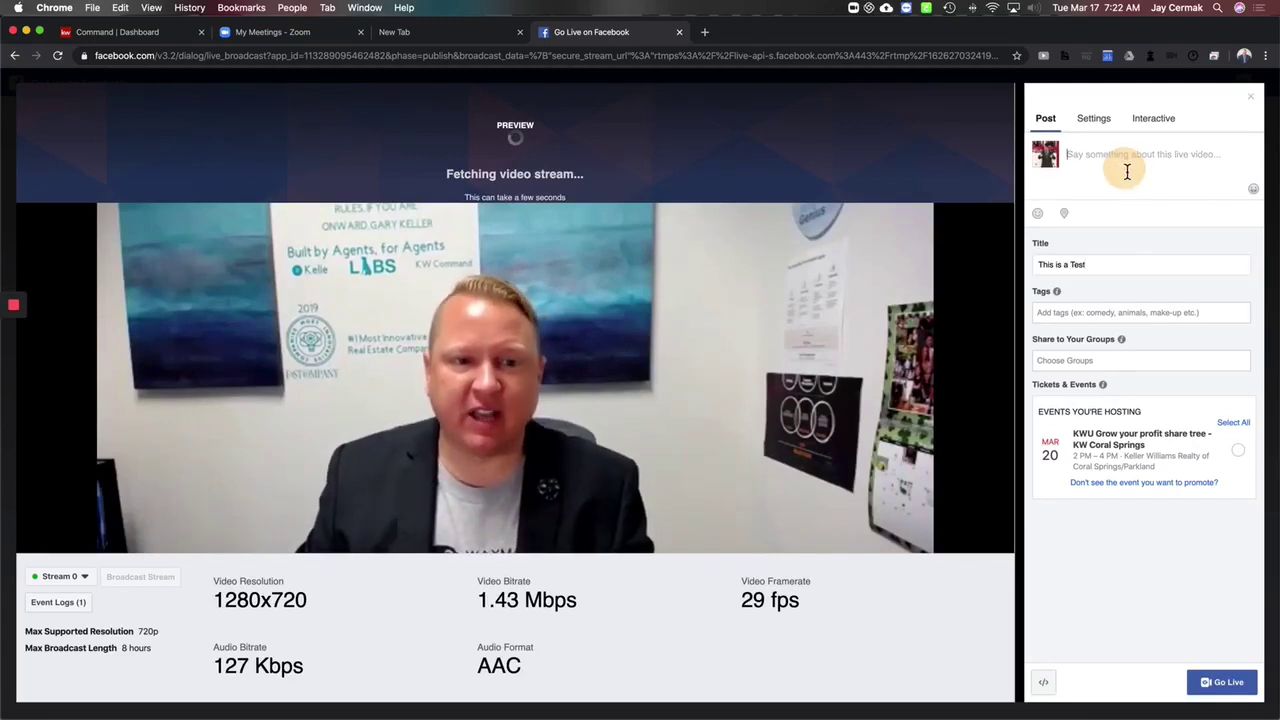
text(Join us for )
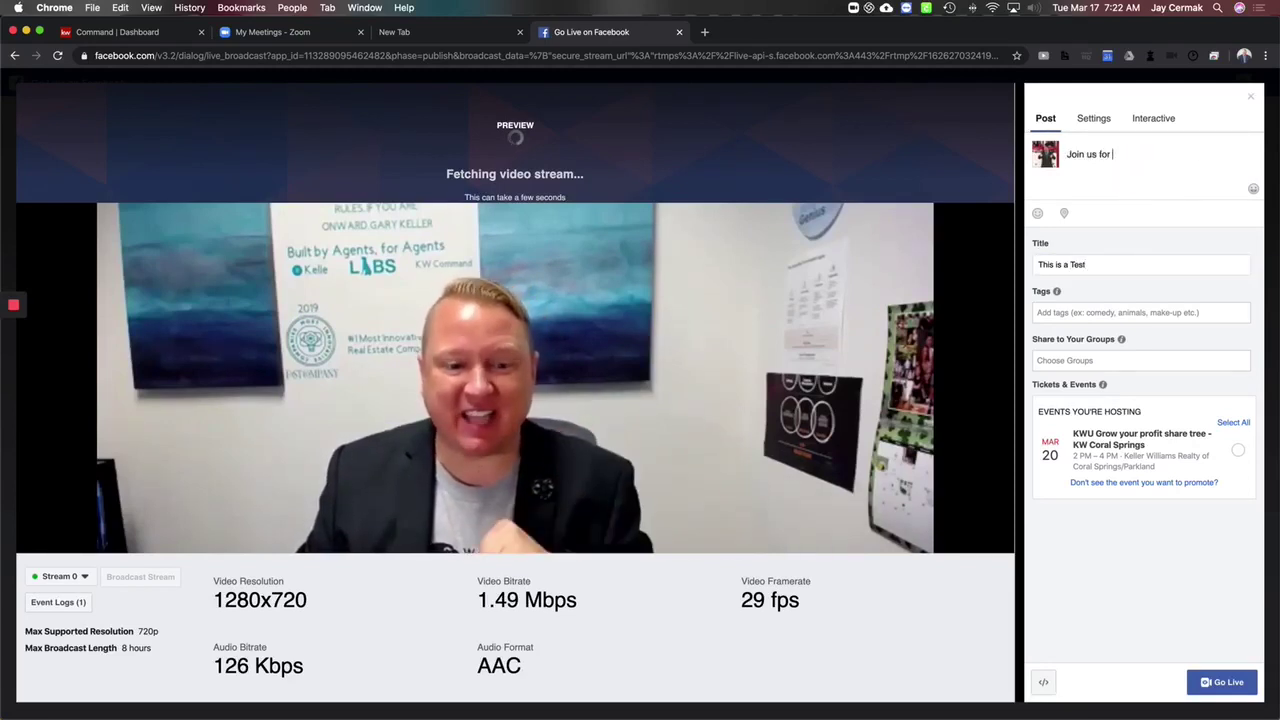
text(this training!)
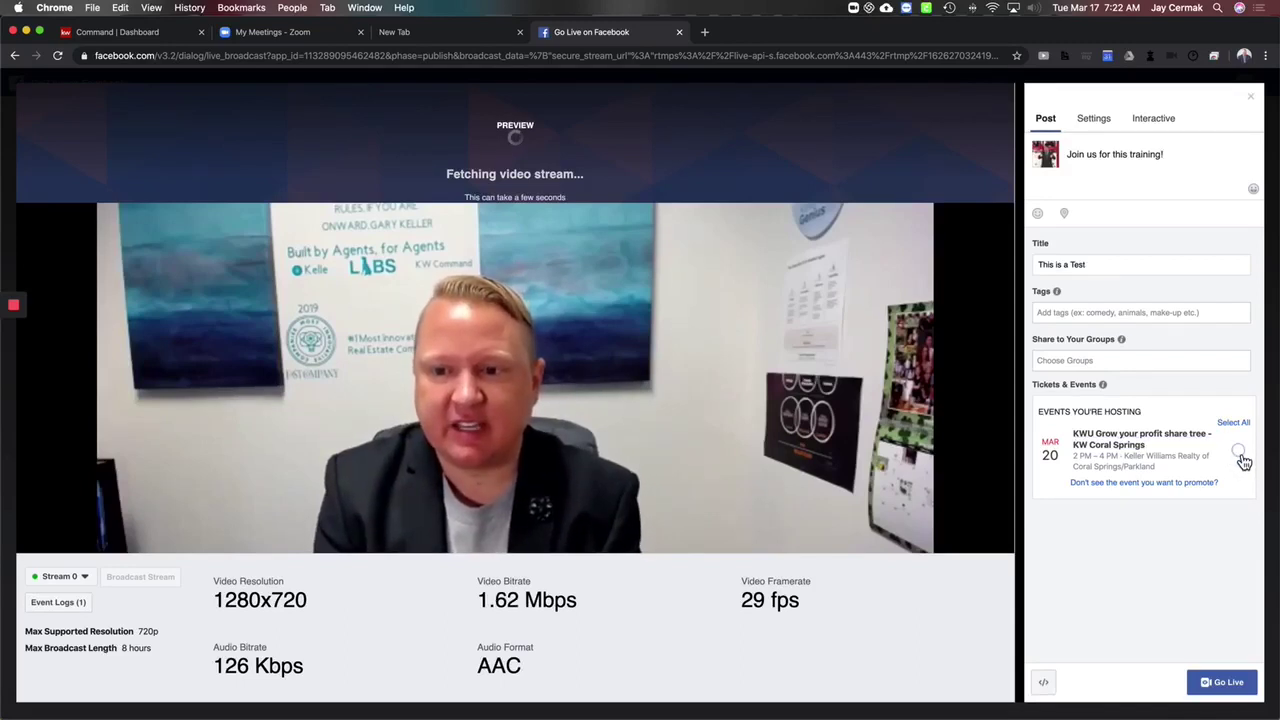
click(1222, 681)
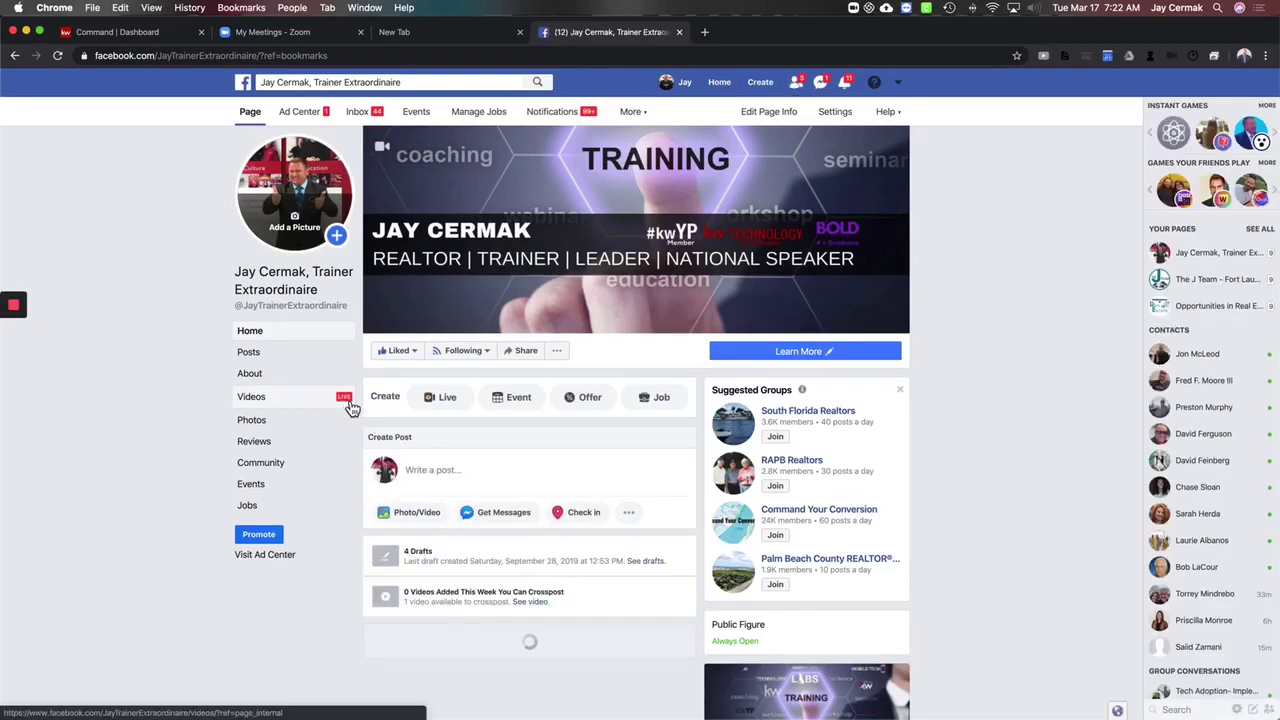
Step: Scroll the Page to confirm the 'Join us for this training!' live post, then close the Facebook tab
scroll(548, 441, down, 5)
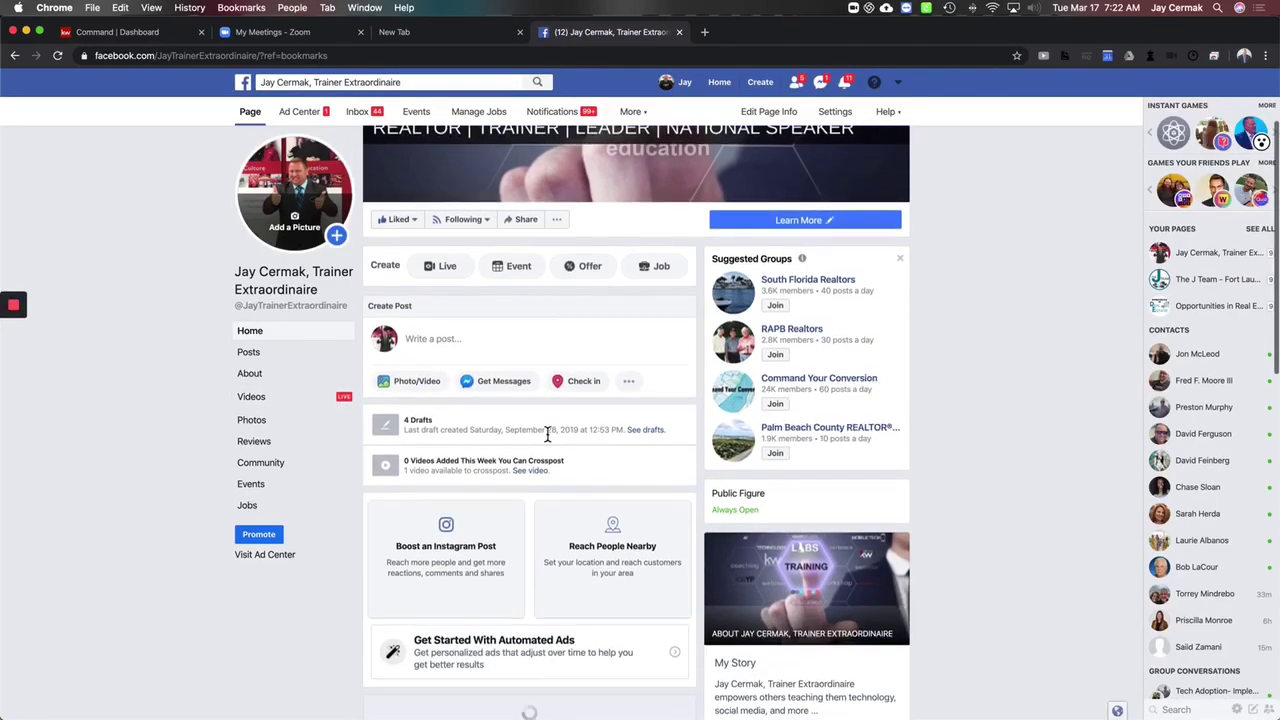
scroll(548, 441, down, 3)
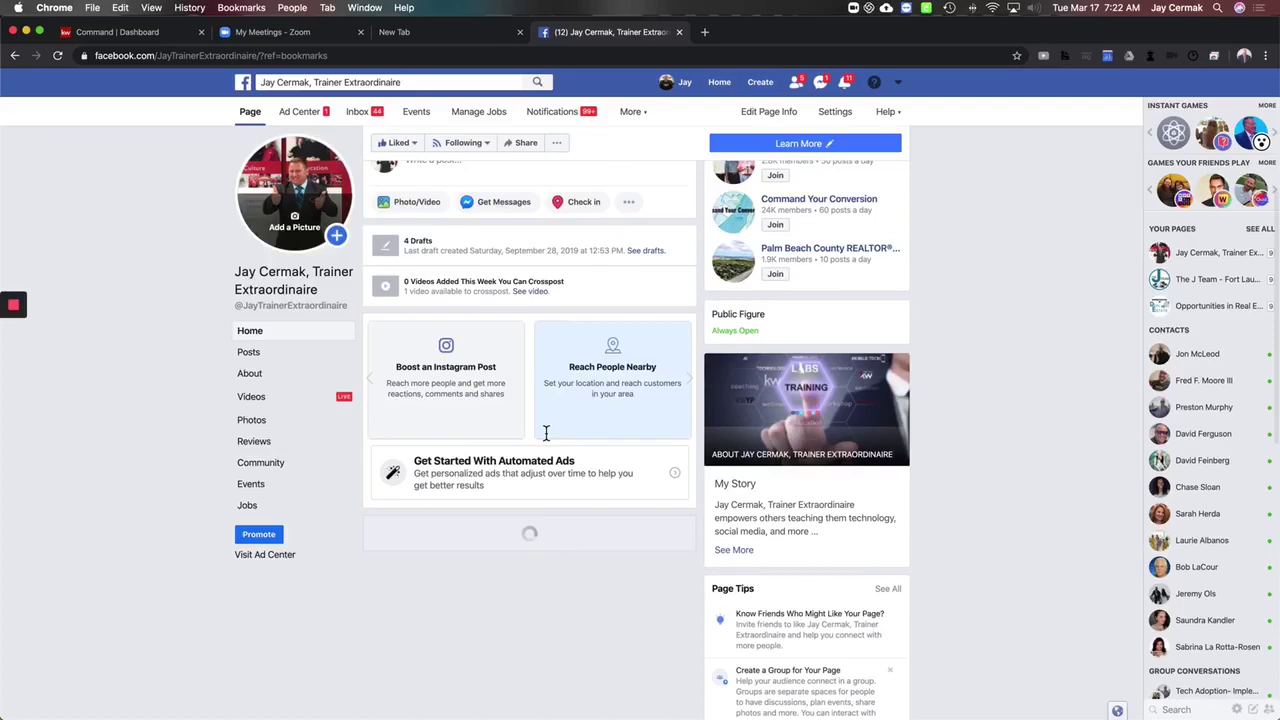
scroll(548, 437, down, 2)
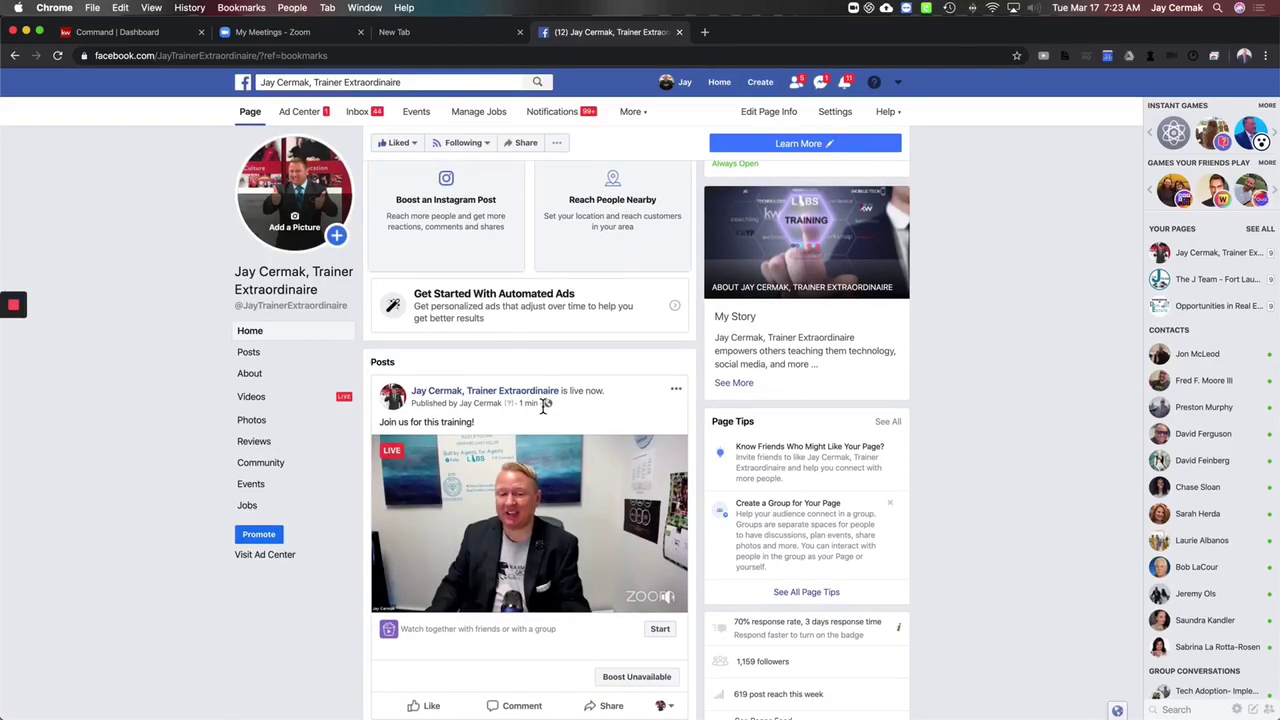
scroll(543, 404, down, 3)
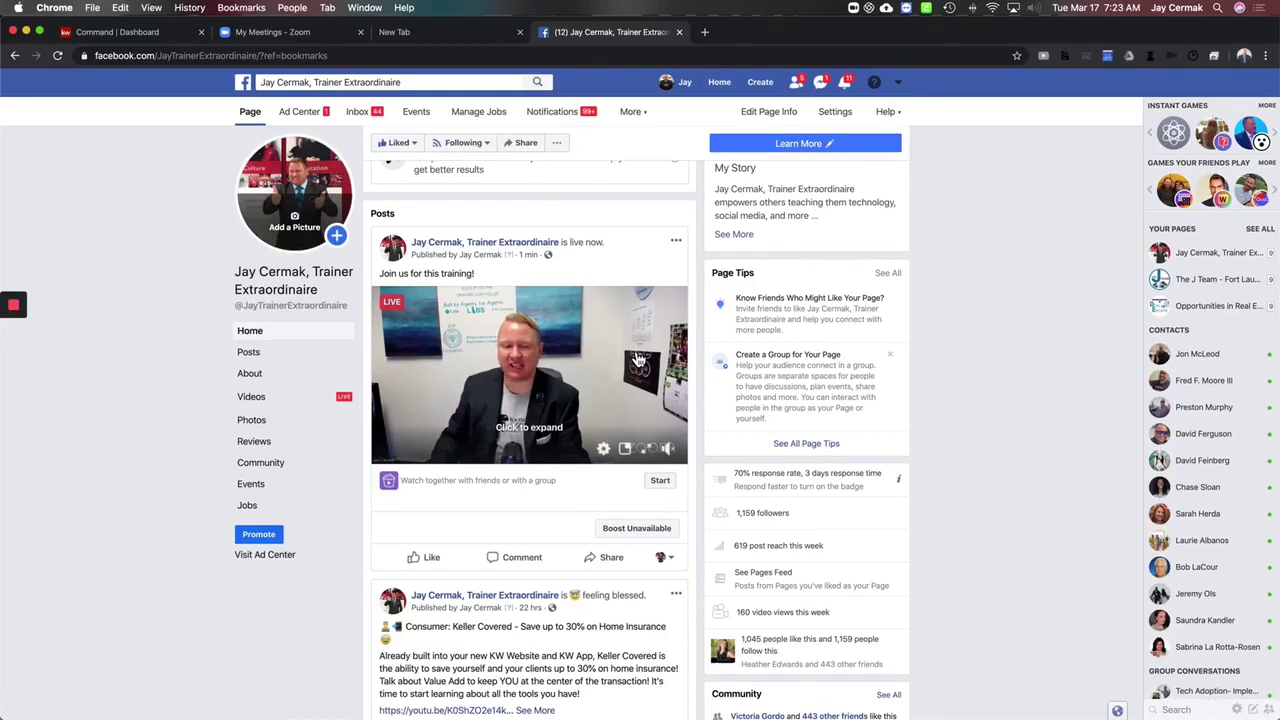
scroll(637, 360, up, 1)
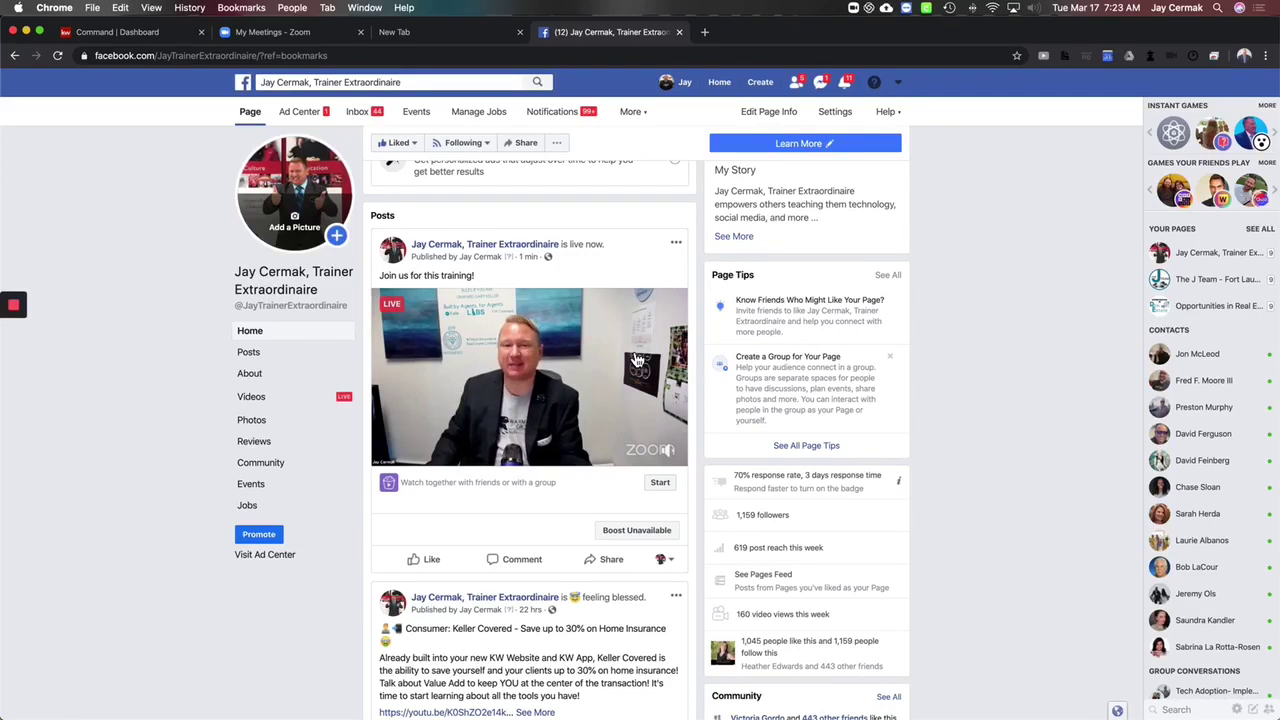
mouse_move(640, 341)
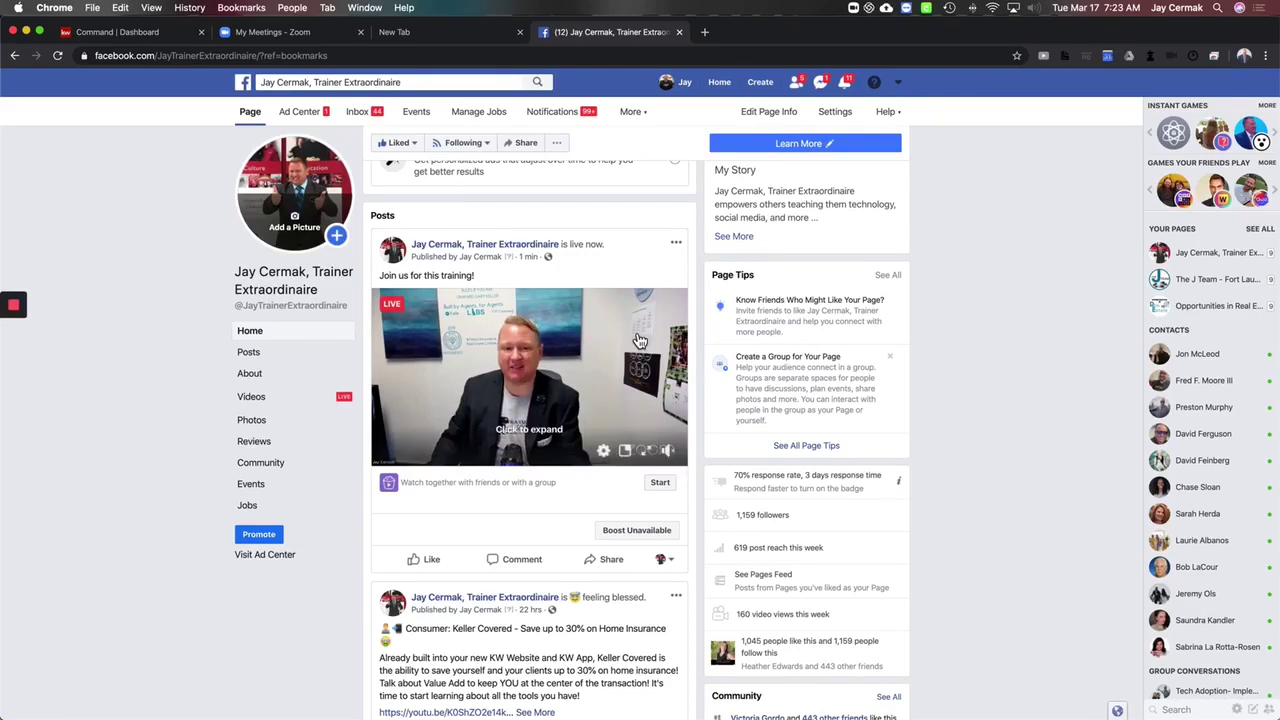
click(679, 32)
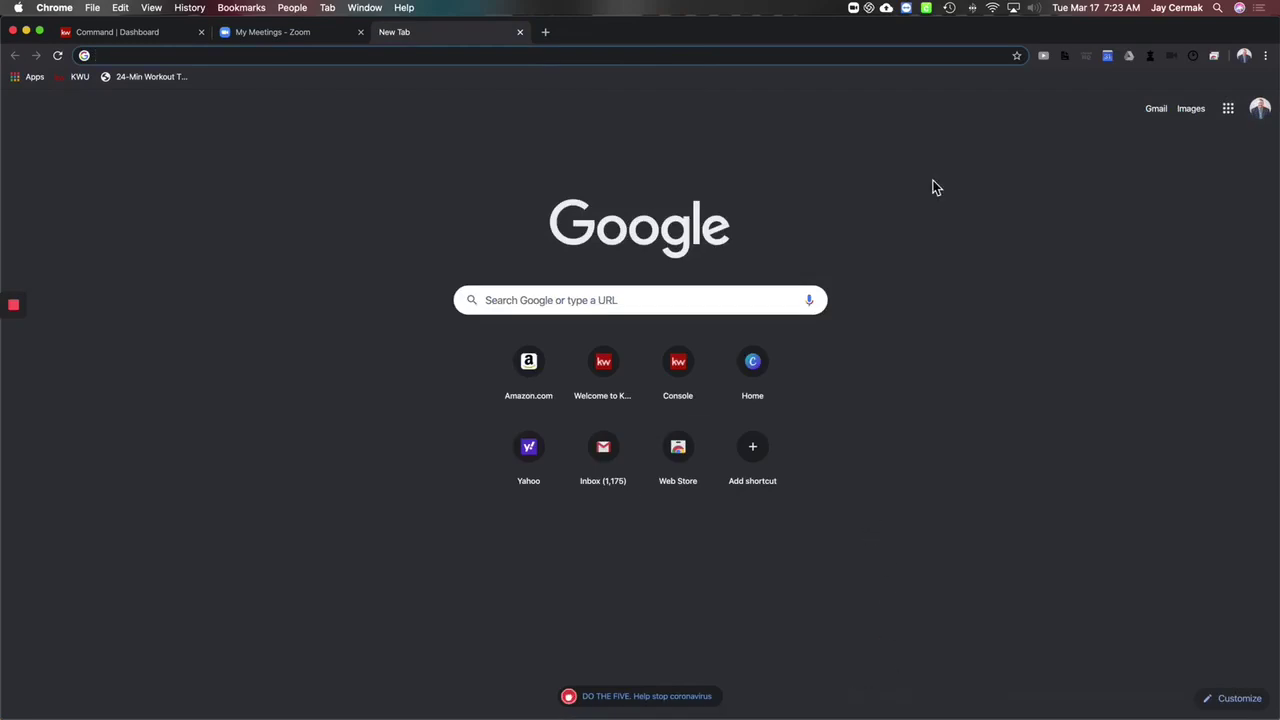
Step: Bring the meeting window forward and stop the Facebook live stream, keeping the recording running
click(27, 32)
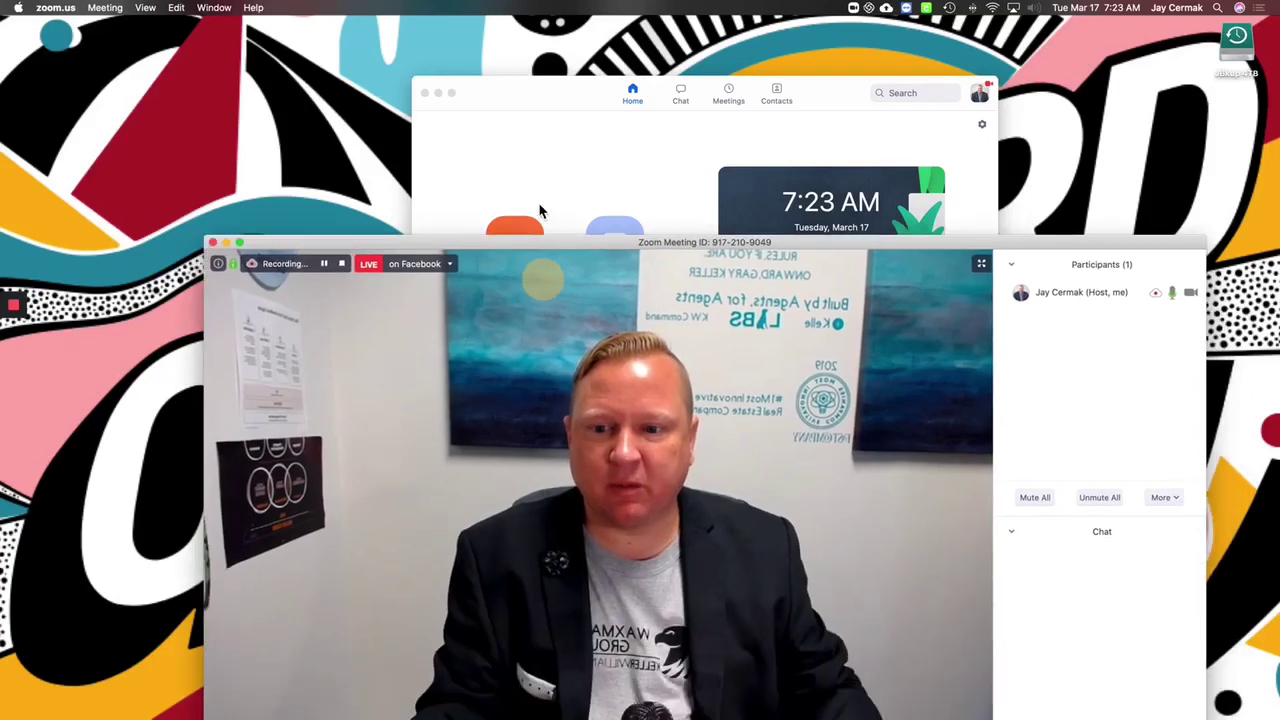
drag(538, 210, 540, 54)
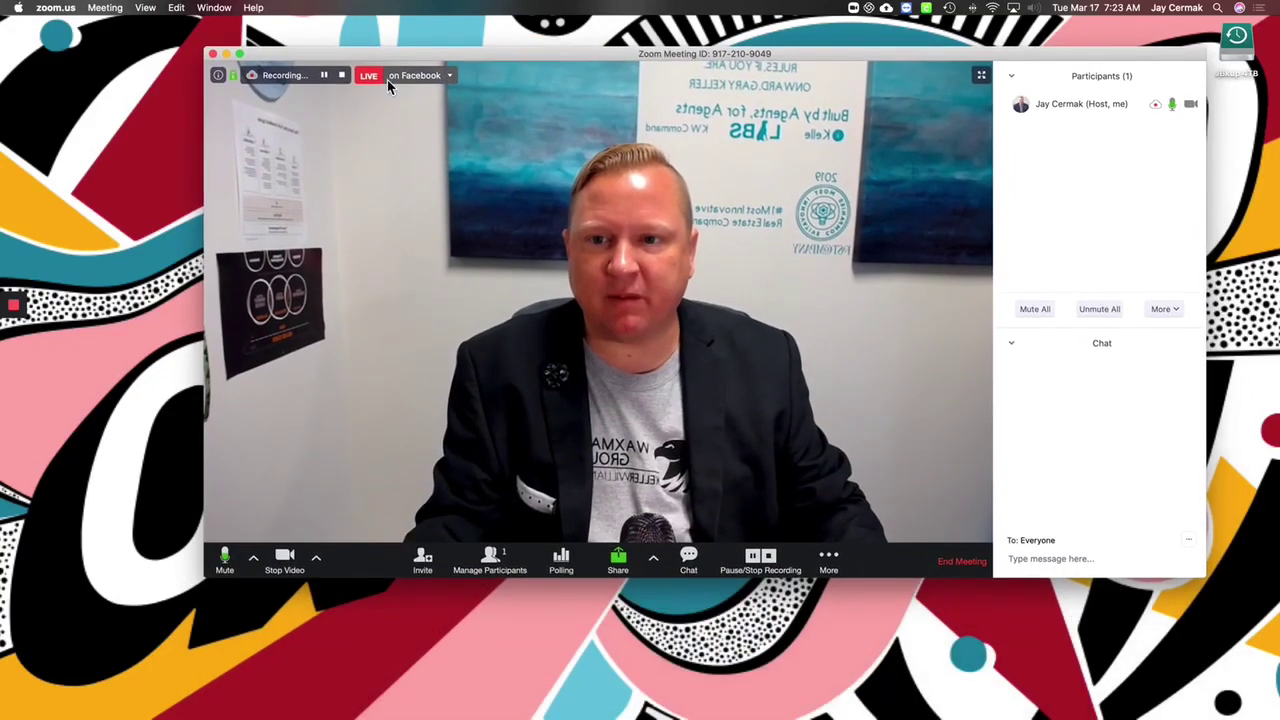
click(423, 79)
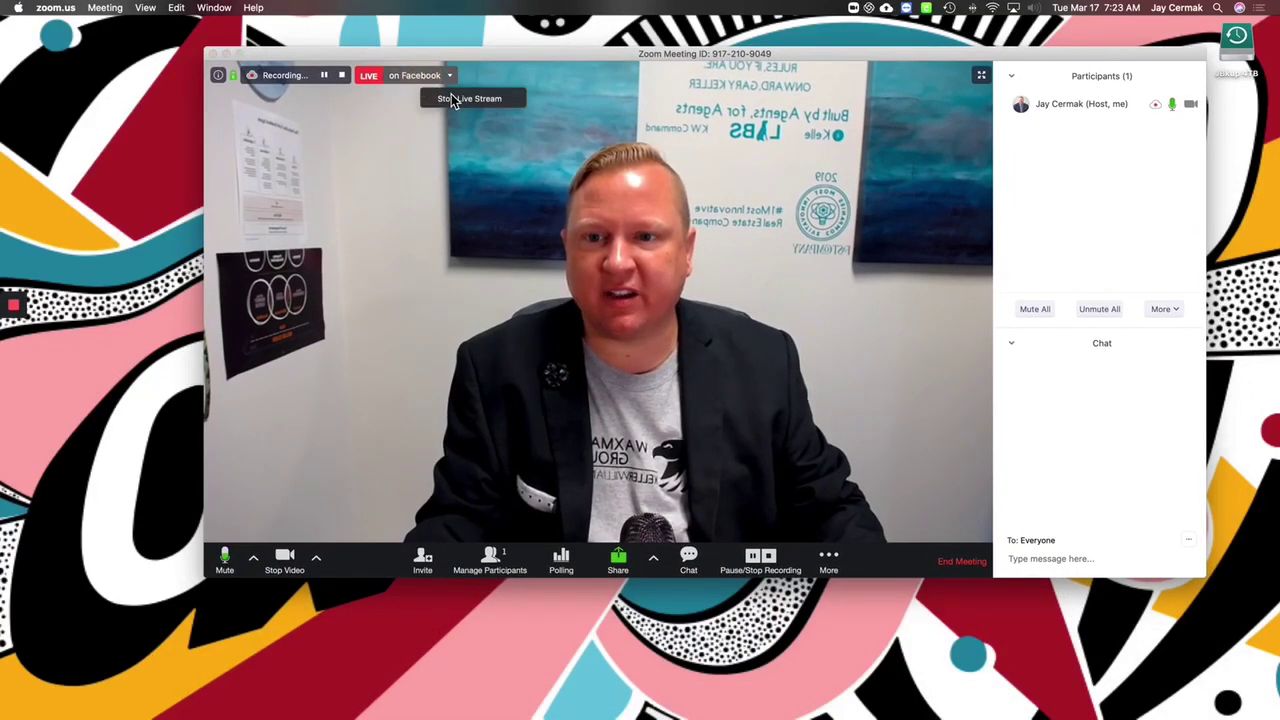
click(450, 95)
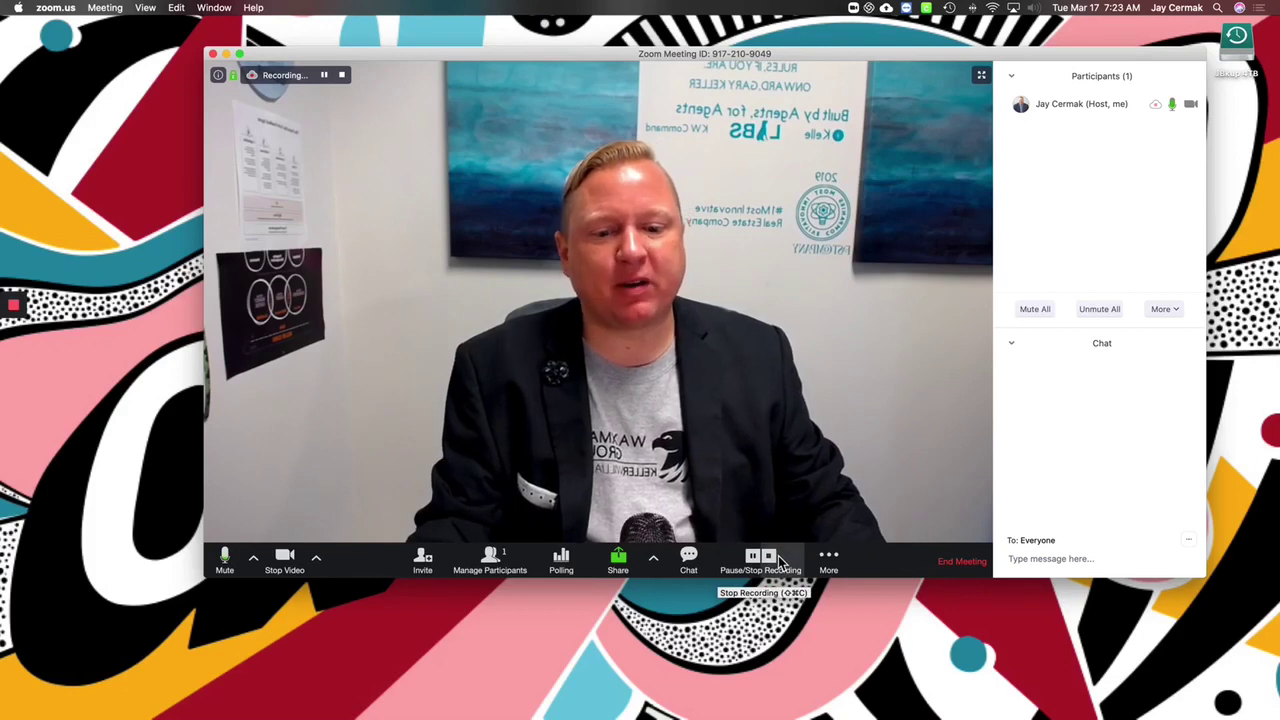
Step: End the meeting for all participants
click(955, 563)
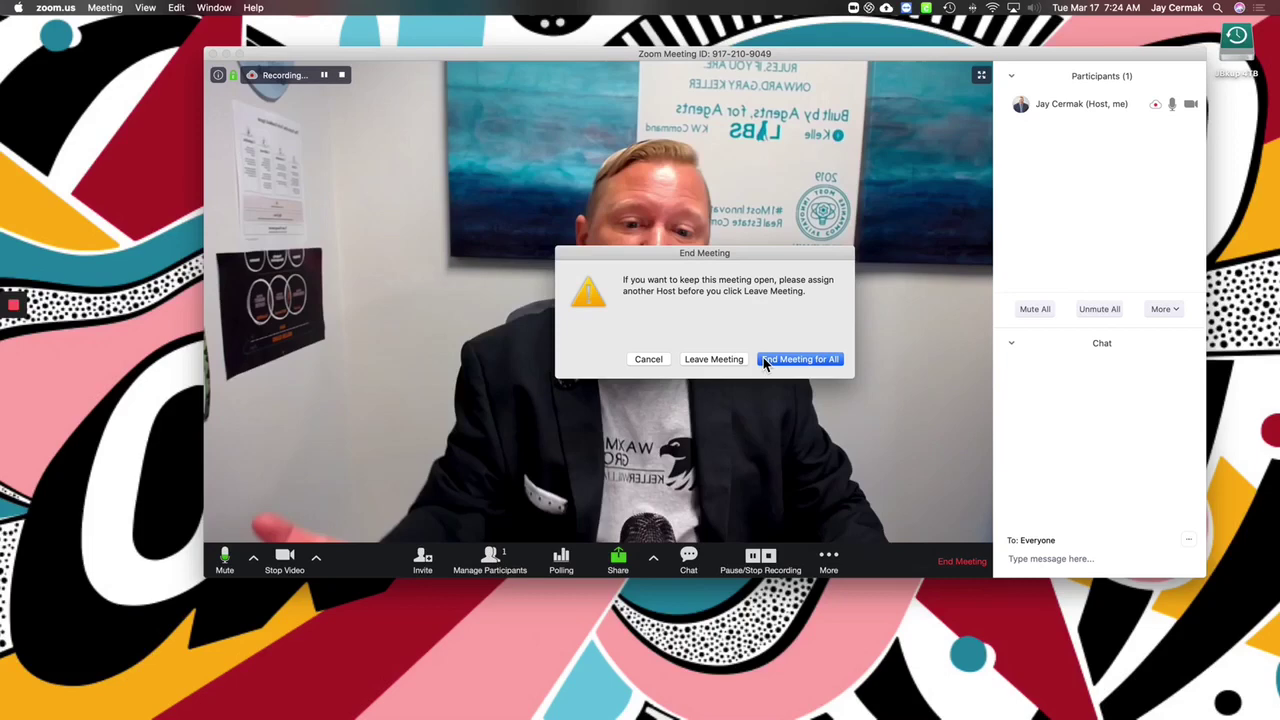
click(763, 358)
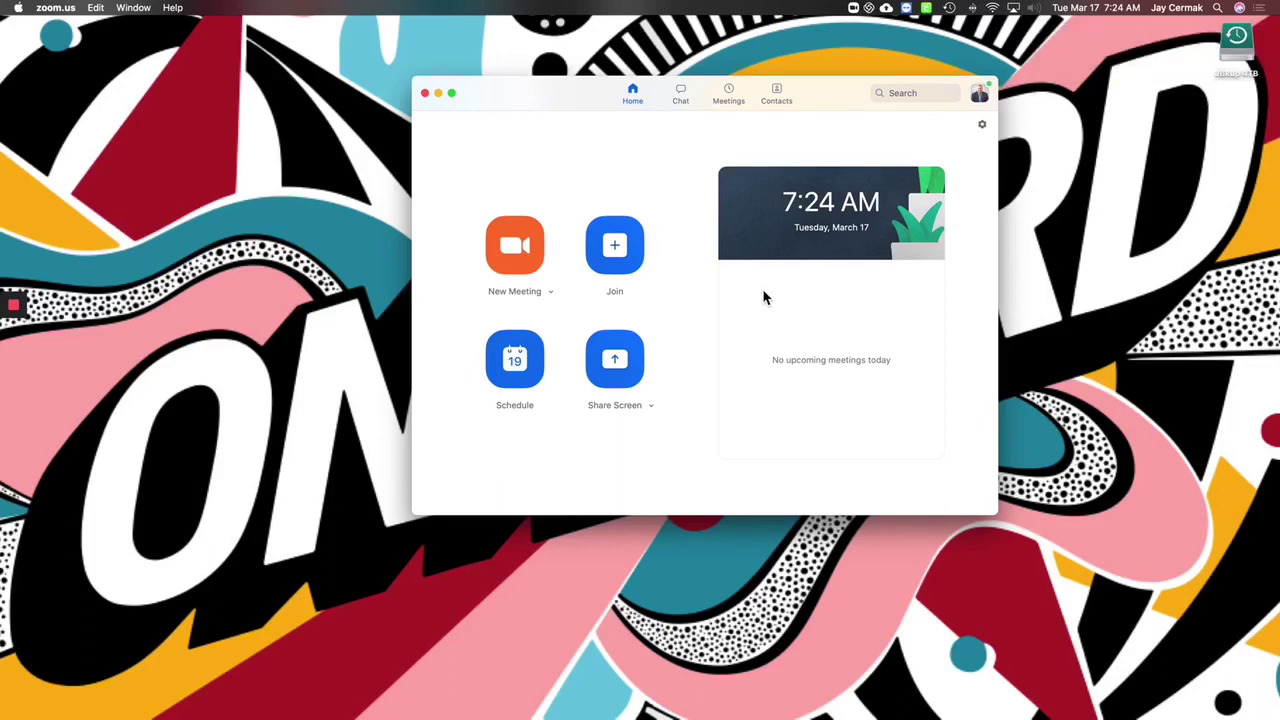
Step: In Video settings, leave both Mirror my video and Touch up my appearance unchecked
click(983, 127)
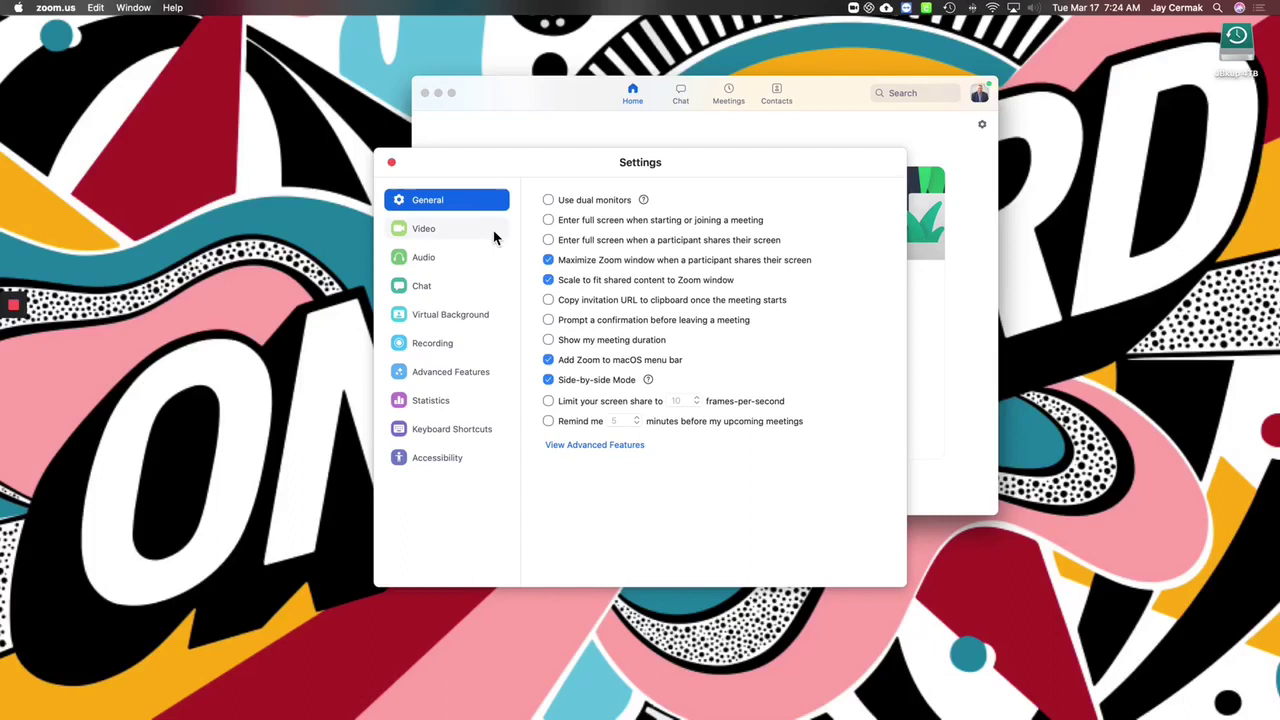
click(423, 229)
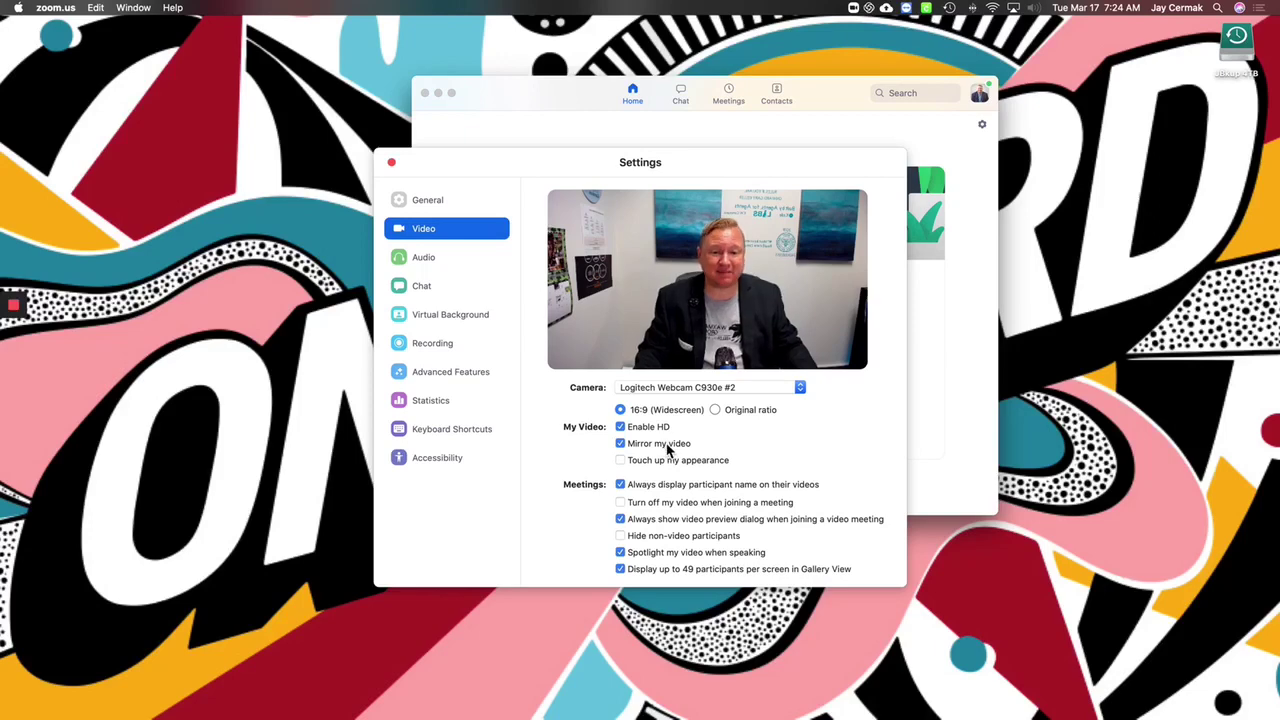
click(620, 444)
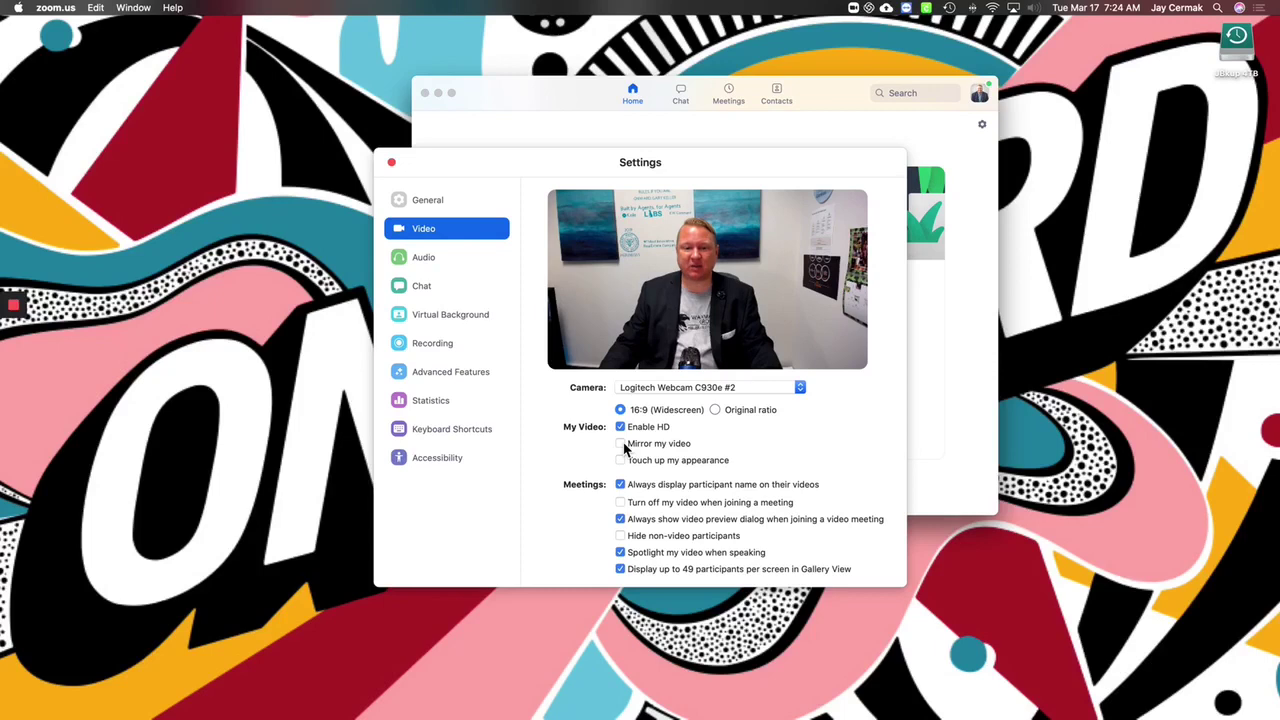
click(621, 444)
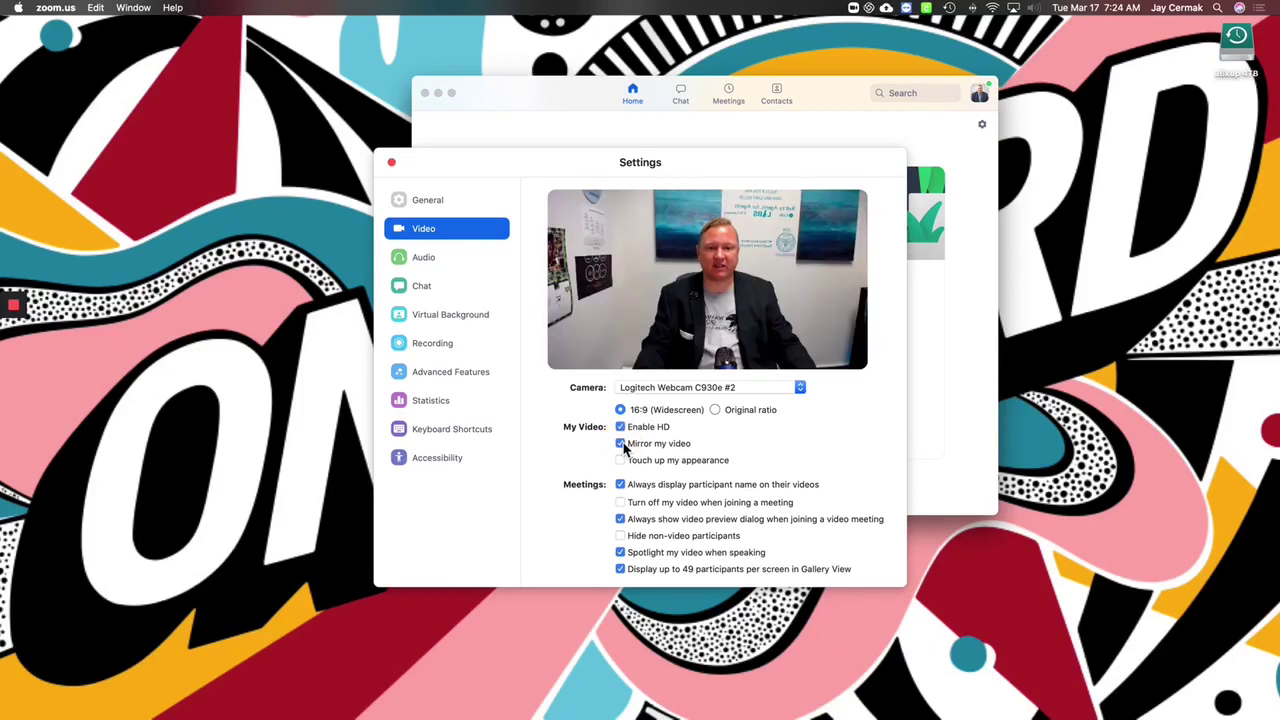
click(621, 444)
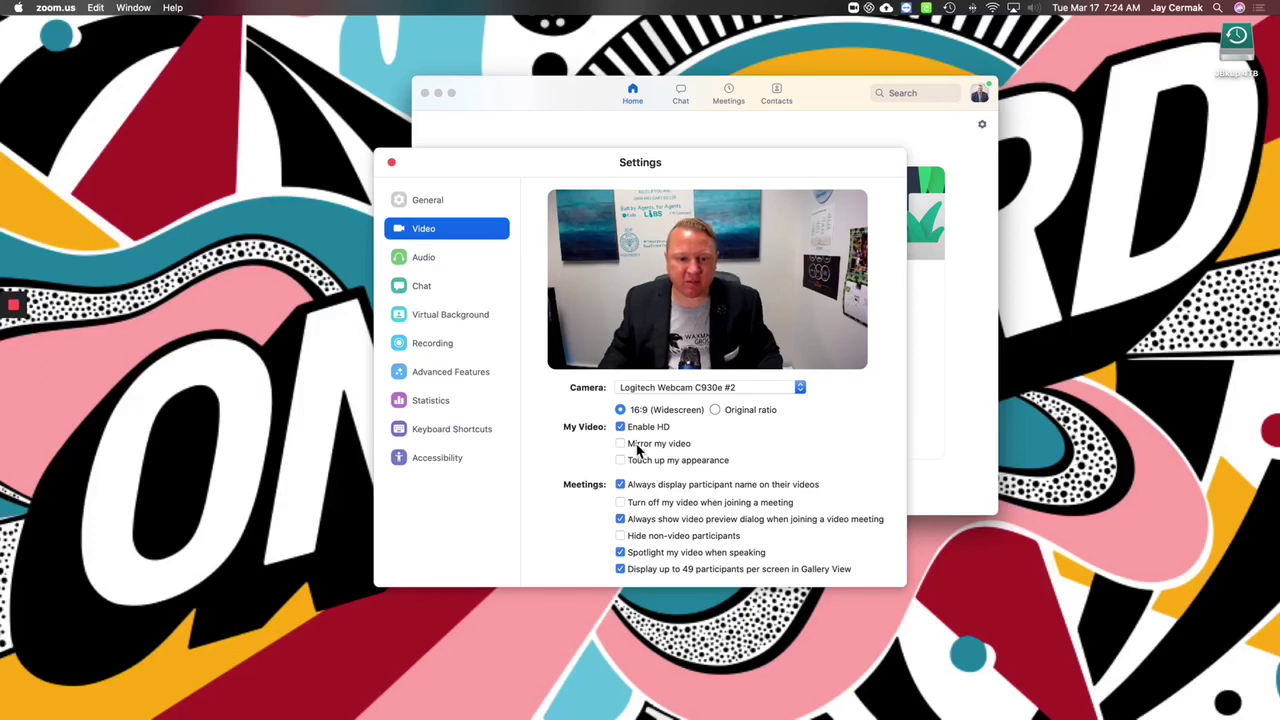
click(621, 444)
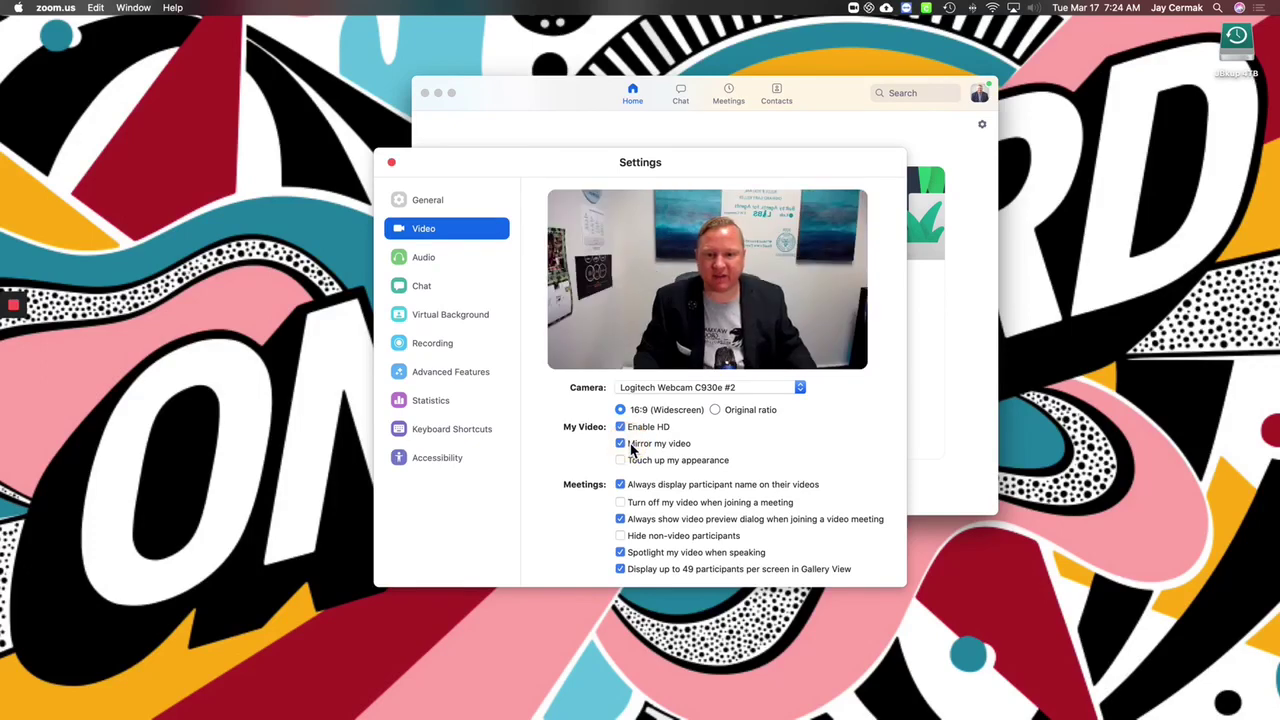
click(621, 444)
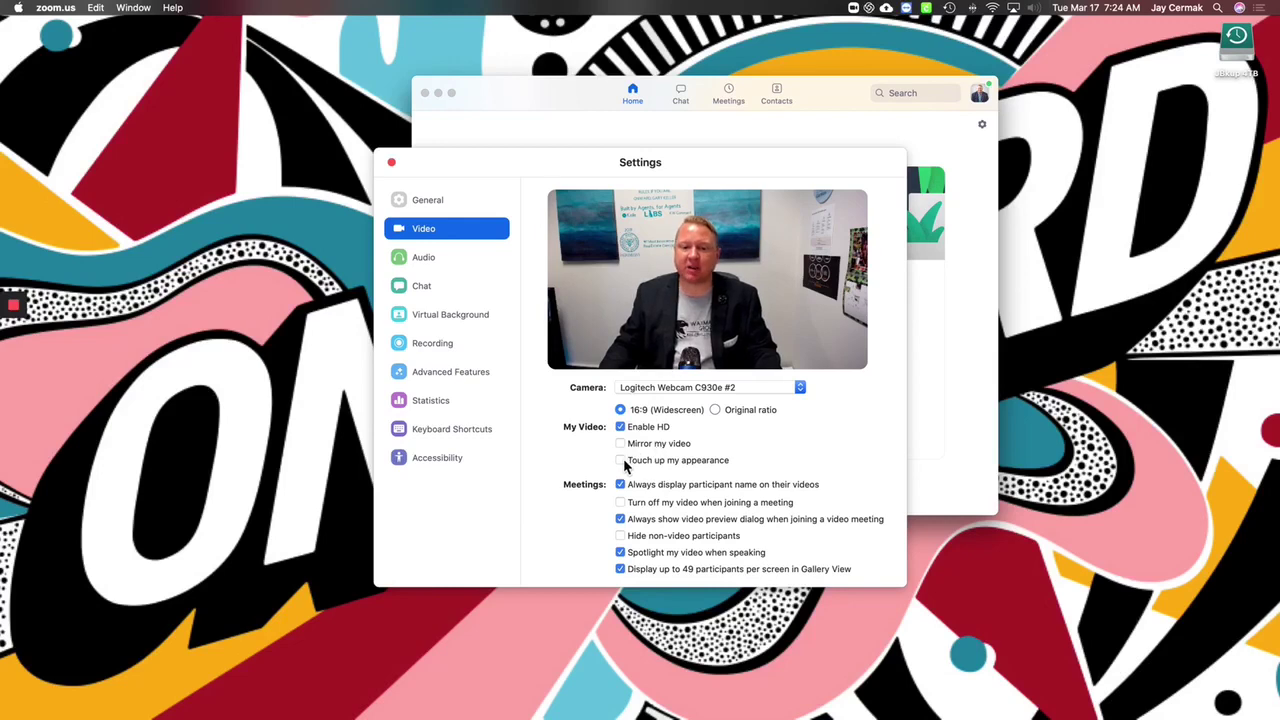
click(621, 461)
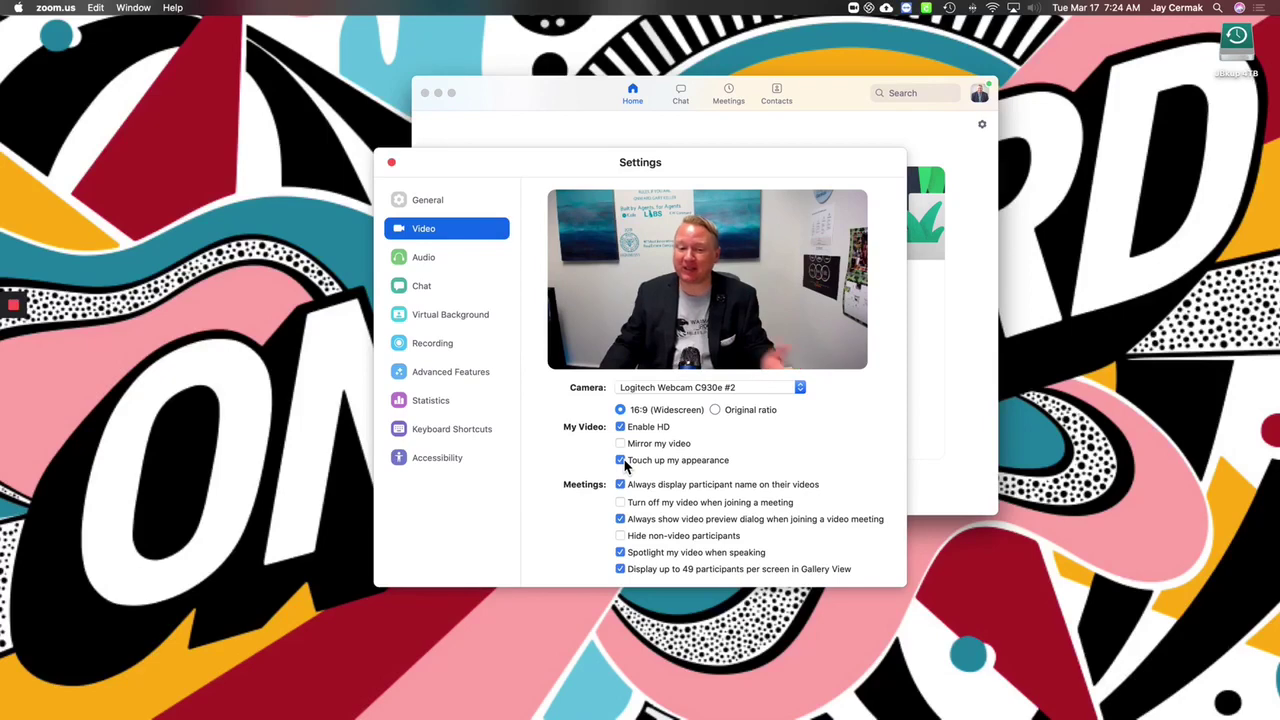
click(622, 461)
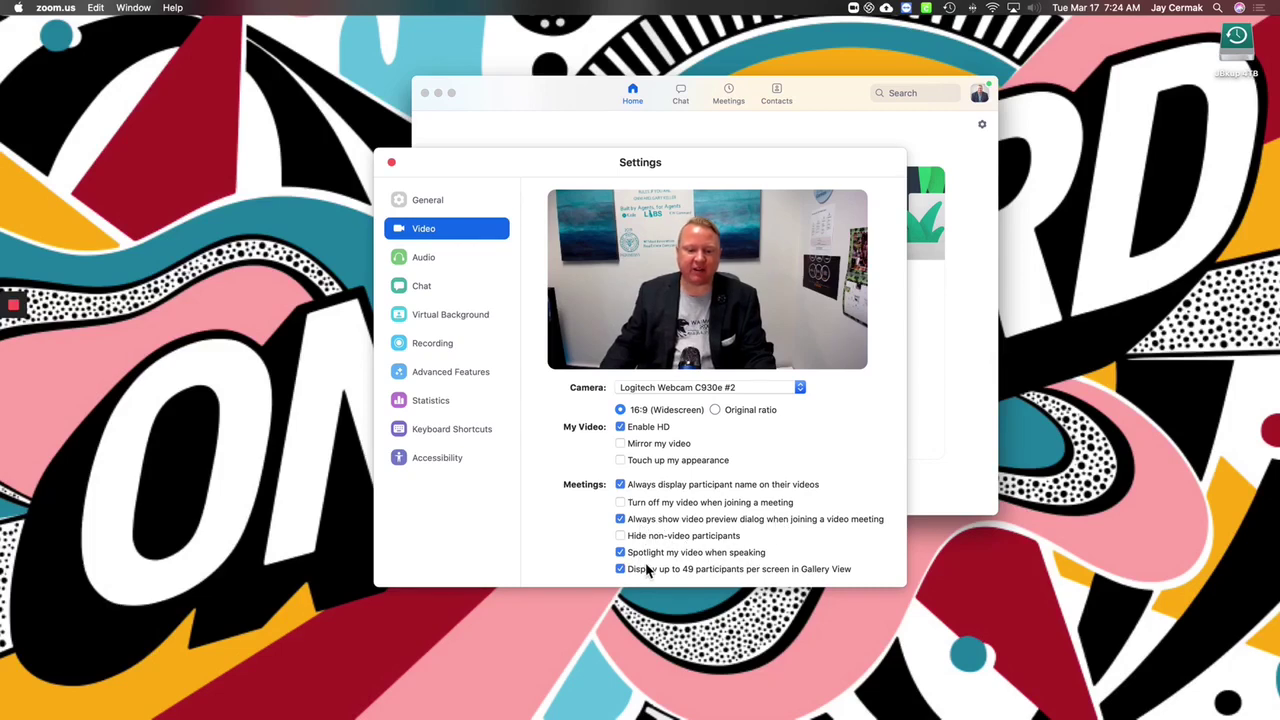
Step: Preview the Golden Gate, grass and Earth virtual backgrounds, revert to None, and close Settings
click(440, 259)
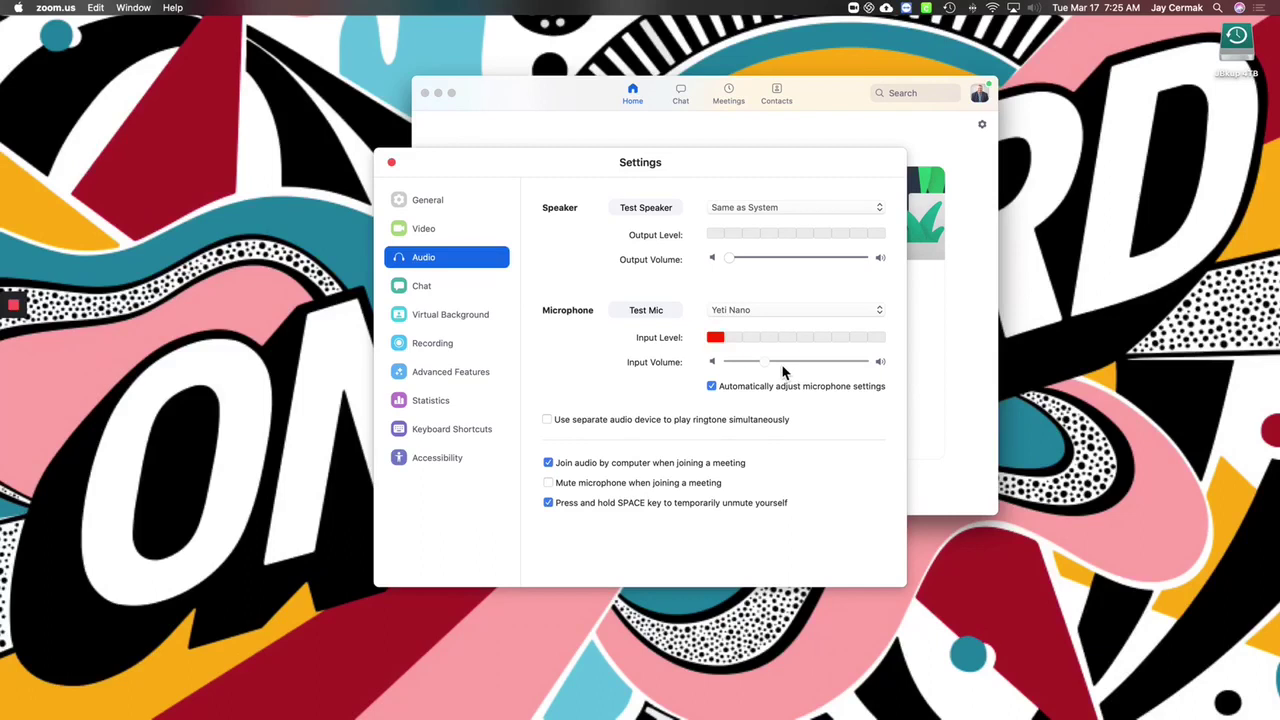
click(456, 320)
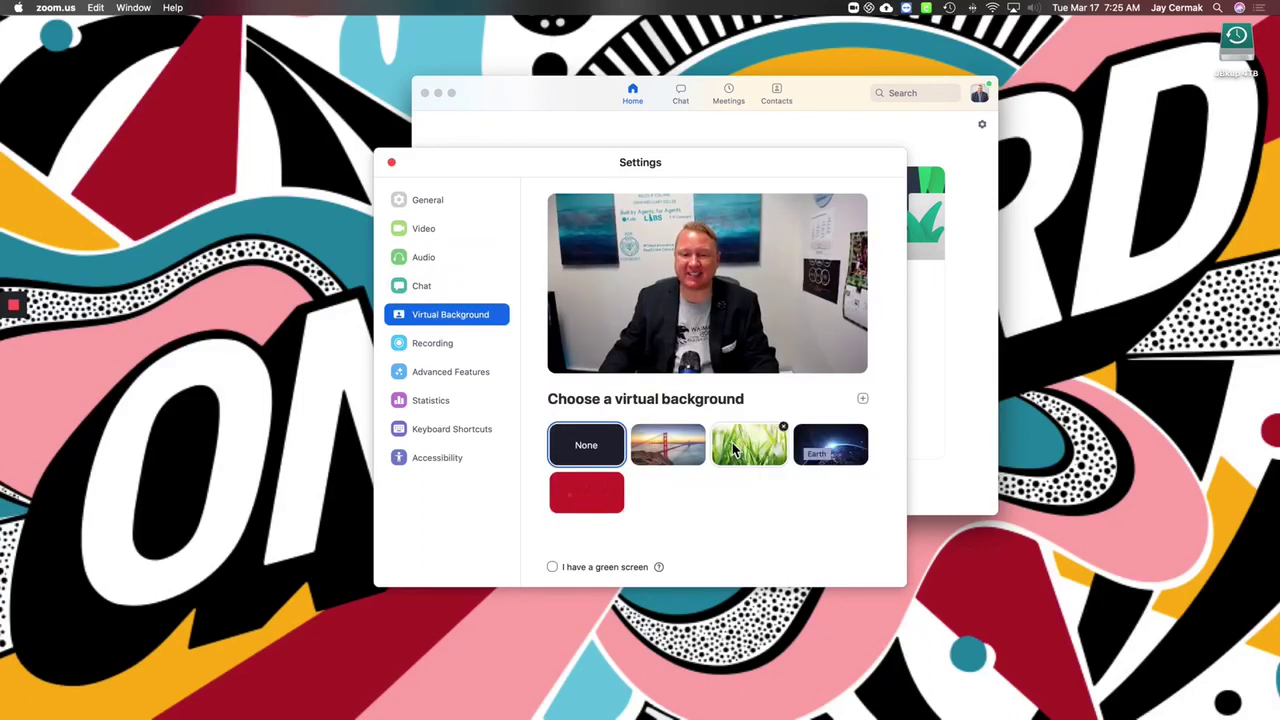
click(668, 445)
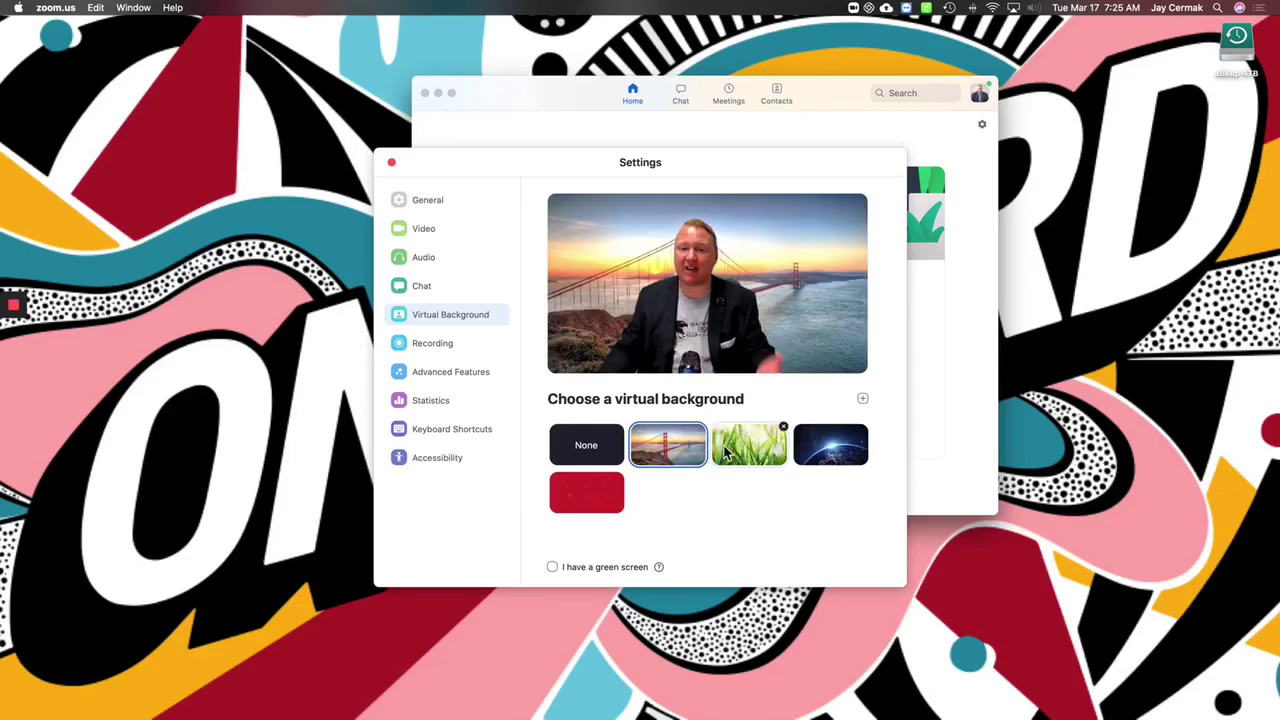
click(730, 454)
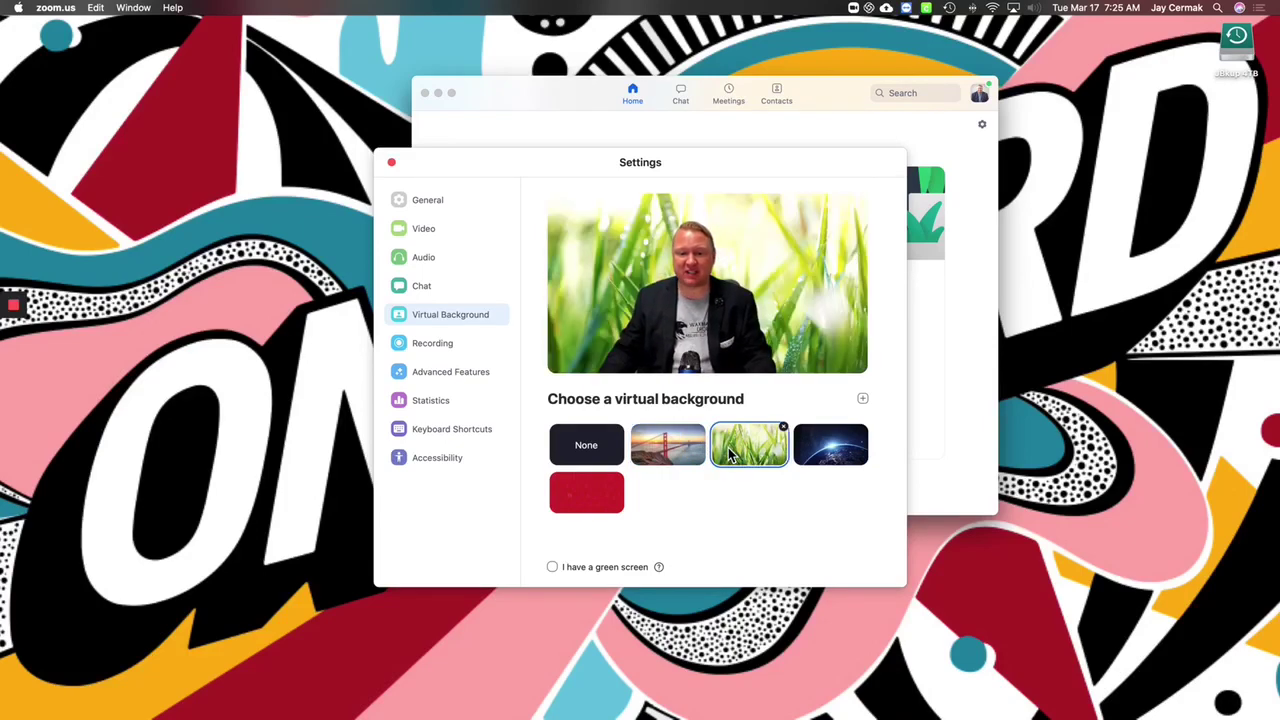
click(815, 455)
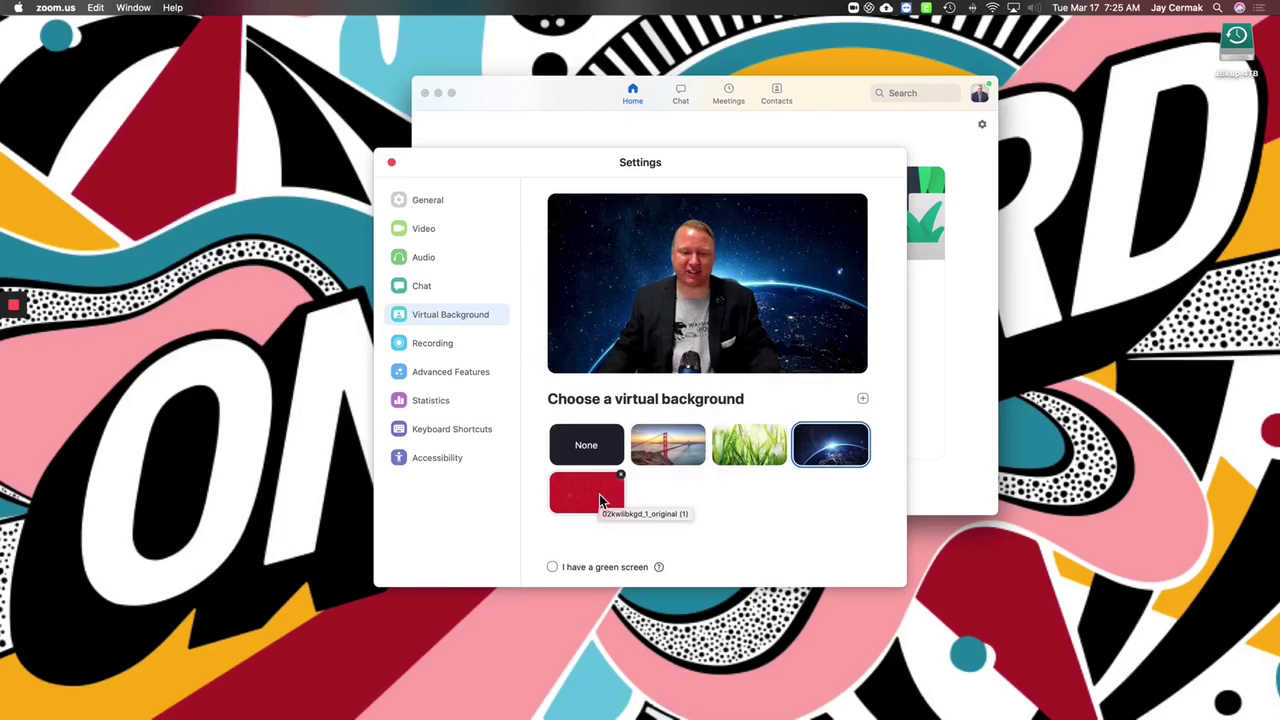
click(600, 452)
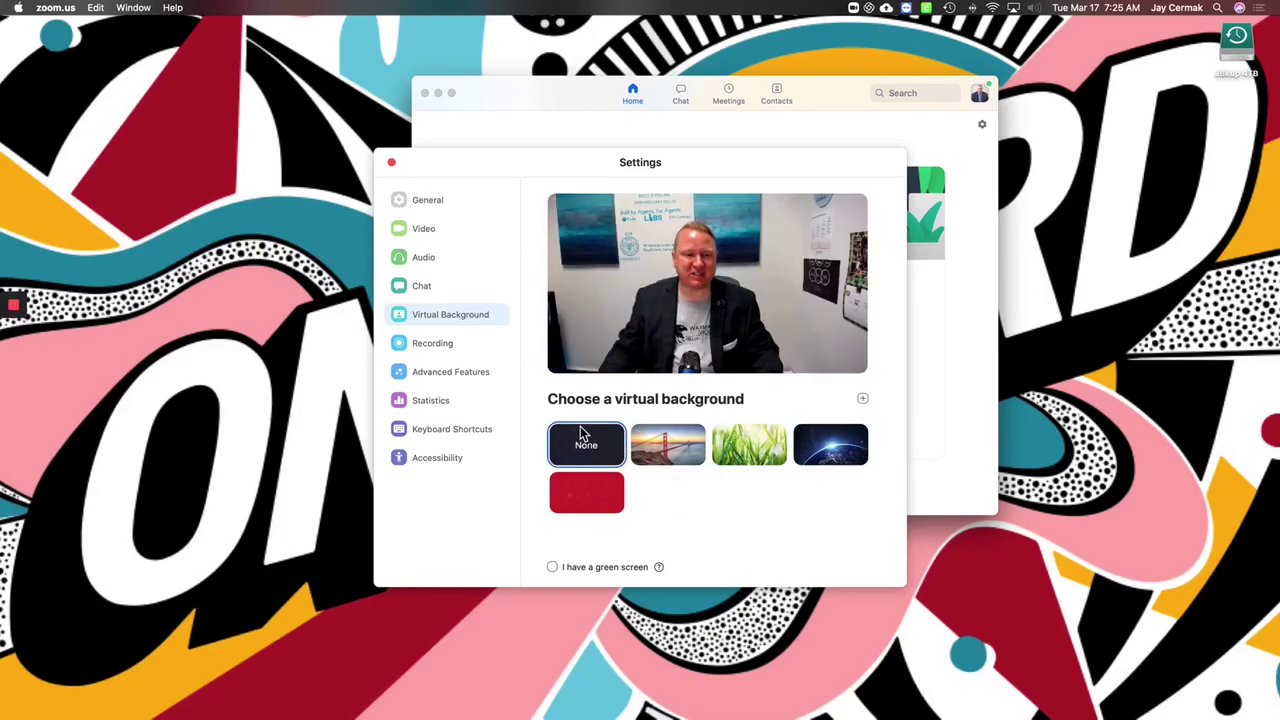
click(447, 344)
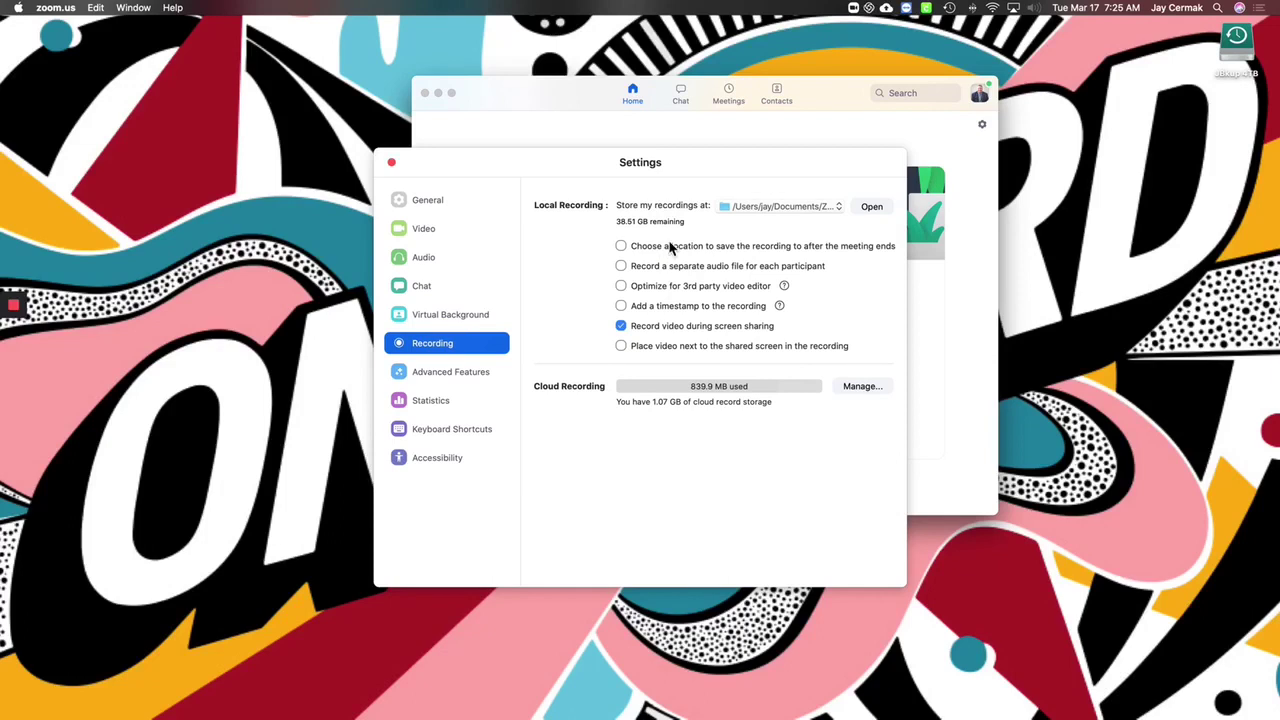
click(392, 163)
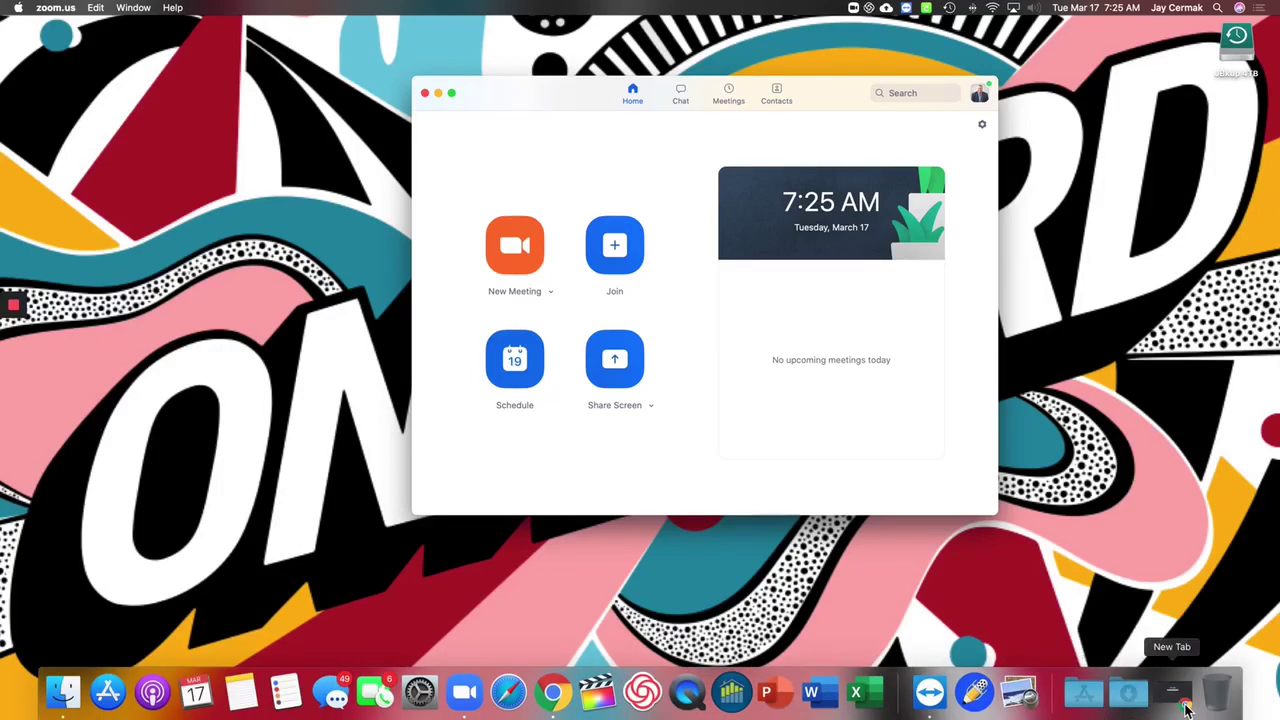
Step: Return to Chrome's My Meetings tab and browse the web portal's Settings page meeting options
click(1172, 703)
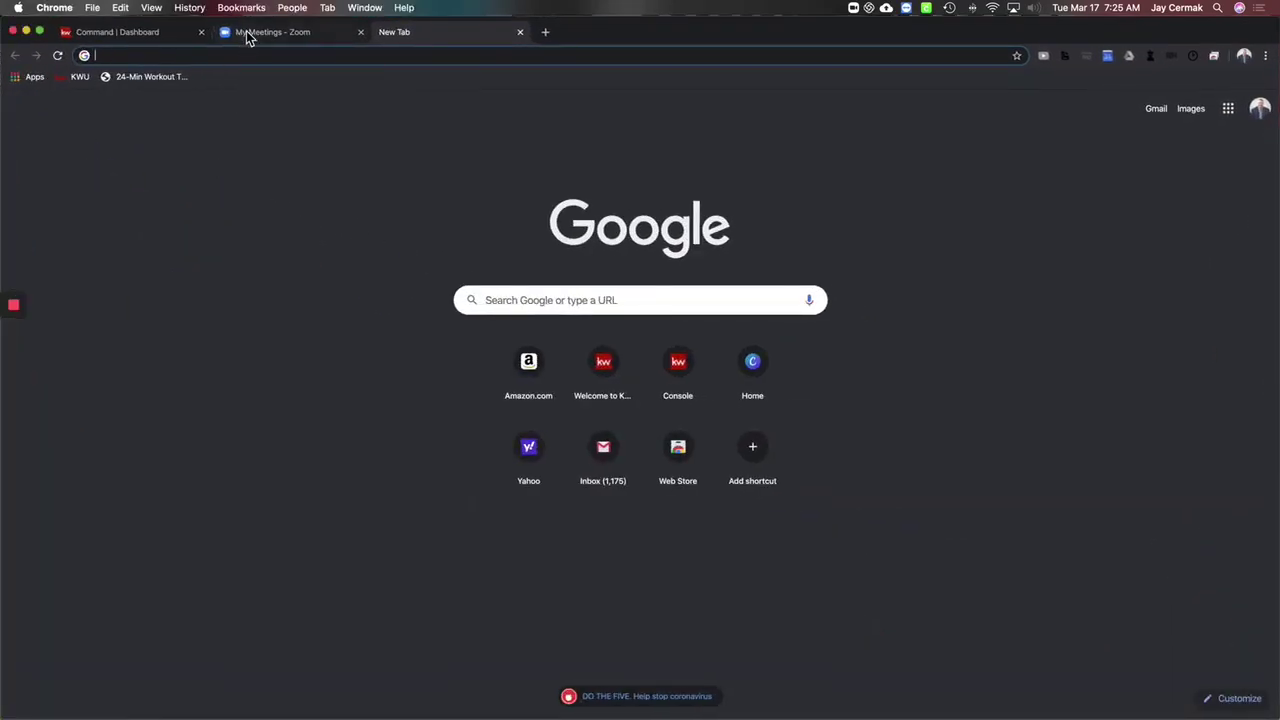
click(248, 35)
mouse_move(160, 128)
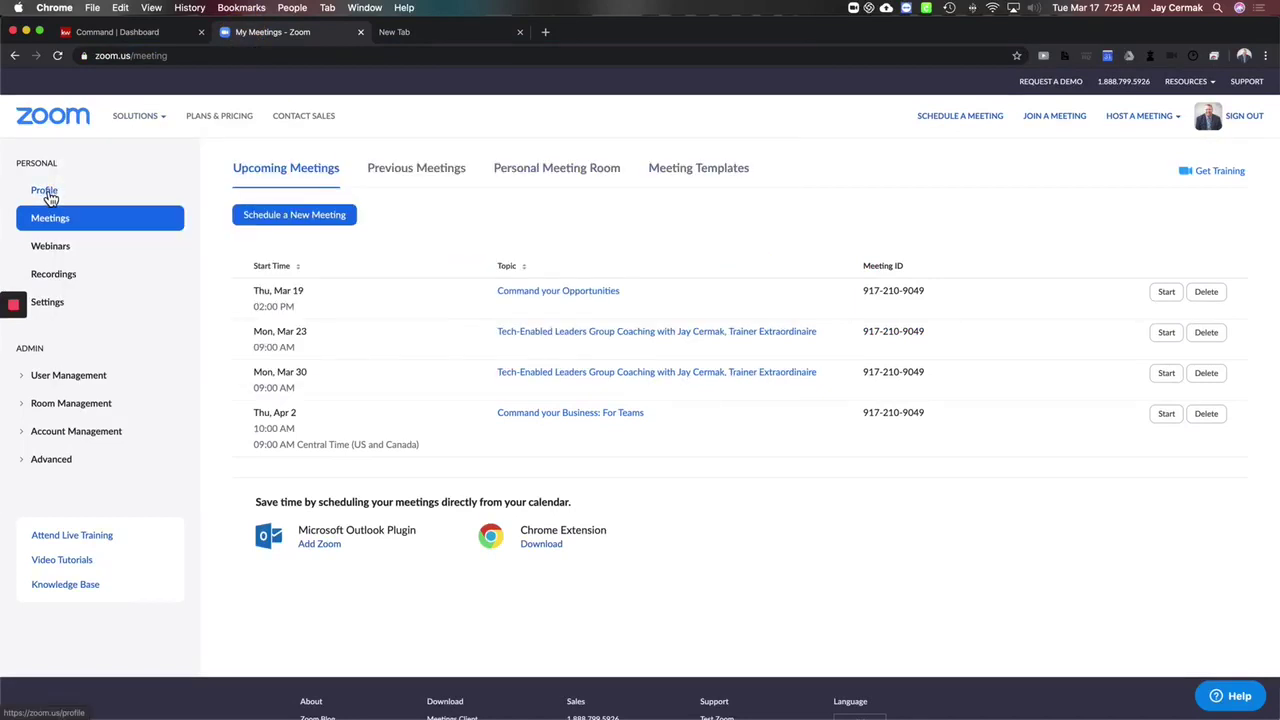
click(88, 299)
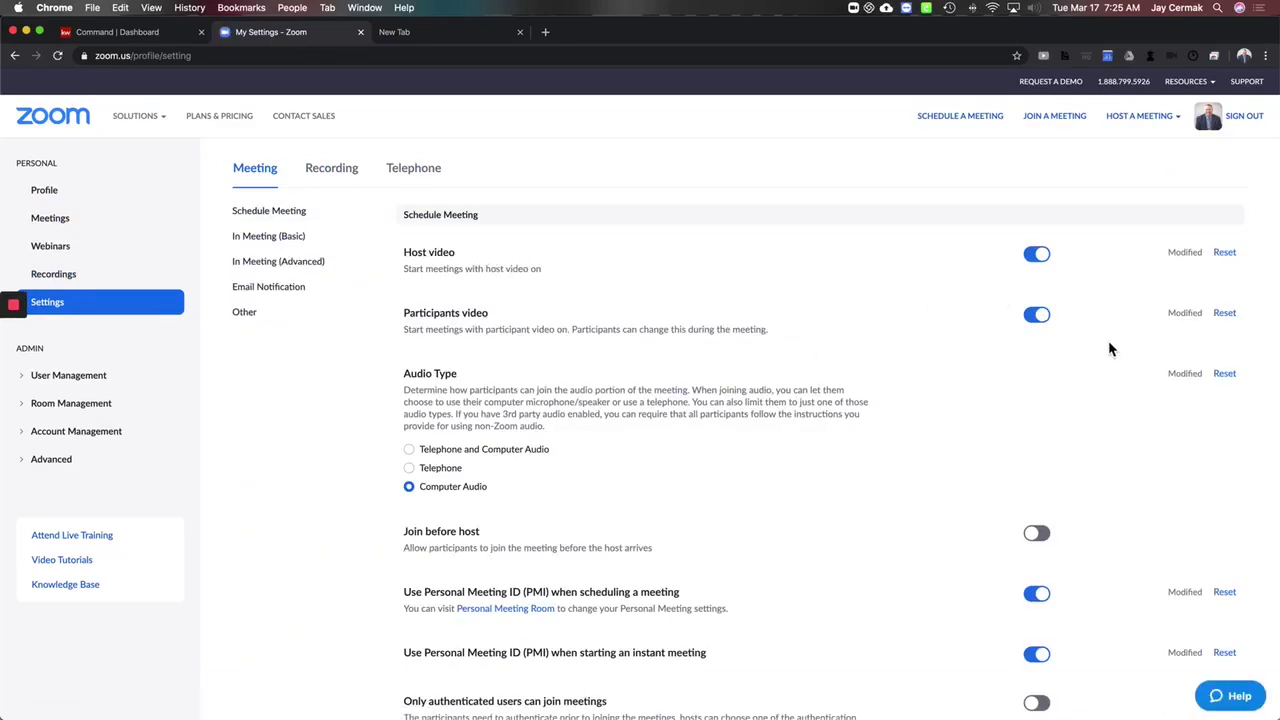
scroll(855, 420, down, 5)
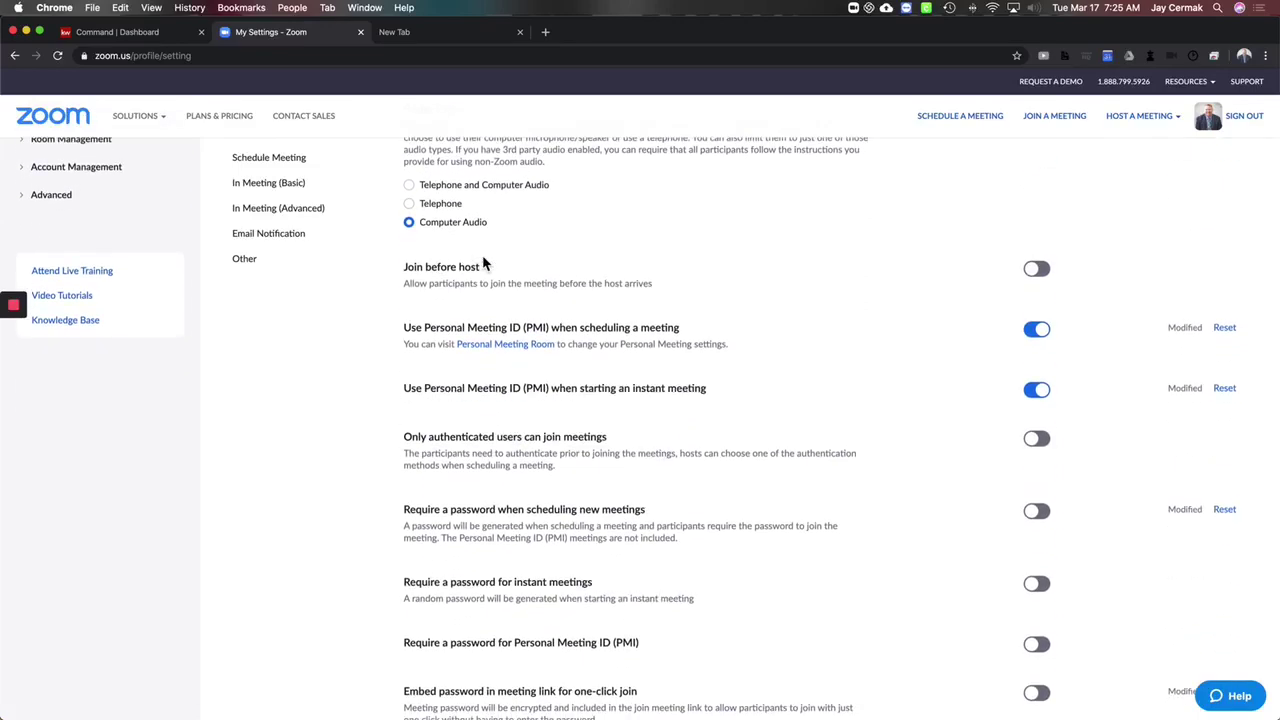
scroll(467, 301, down, 1)
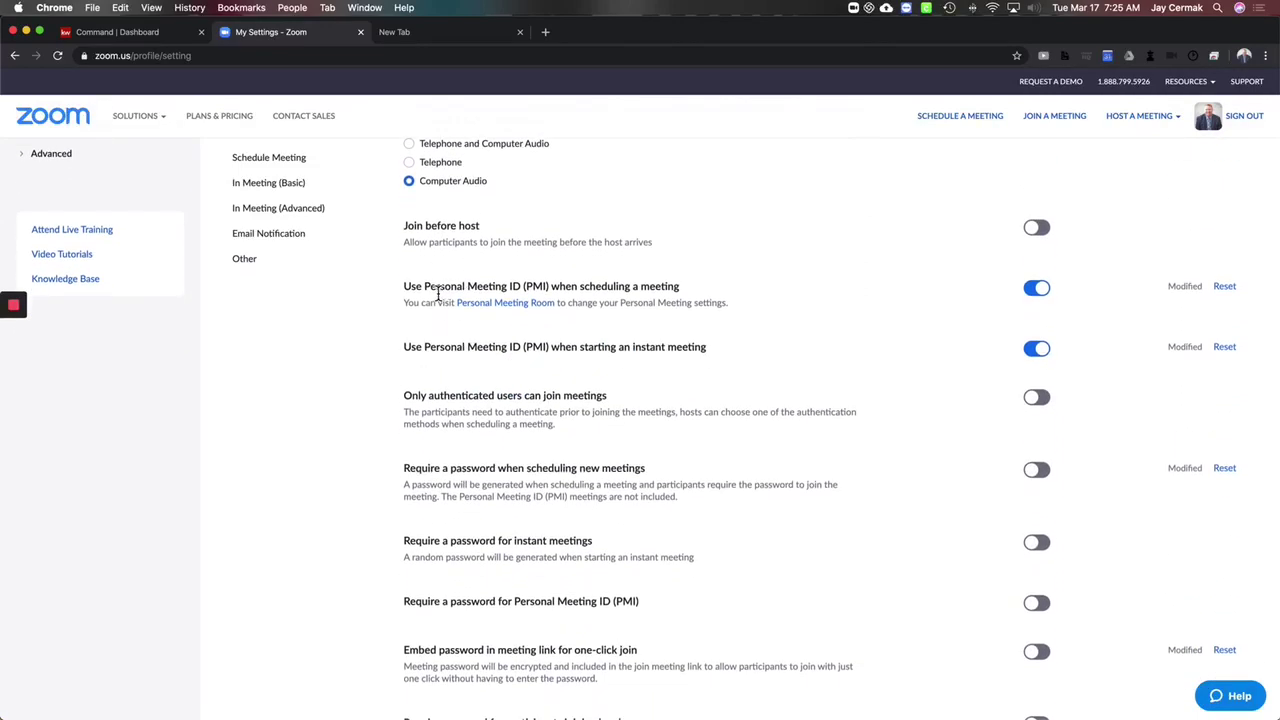
scroll(700, 309, down, 4)
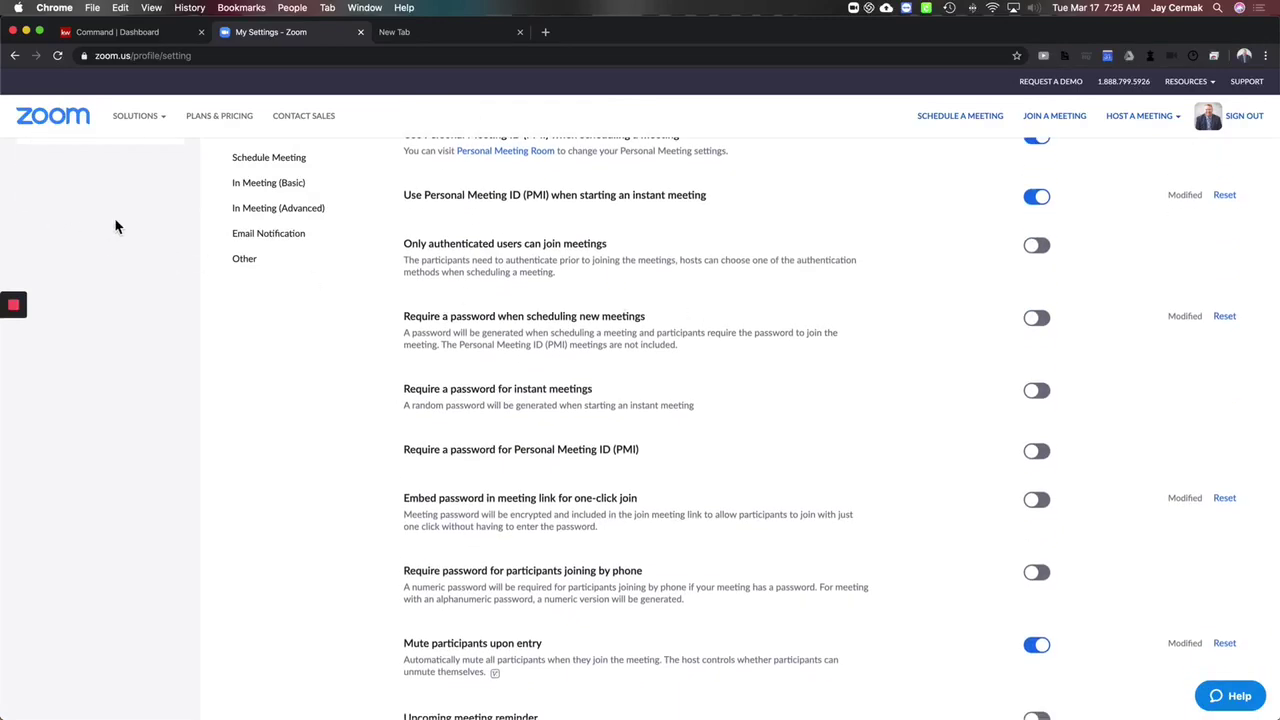
scroll(257, 249, up, 8)
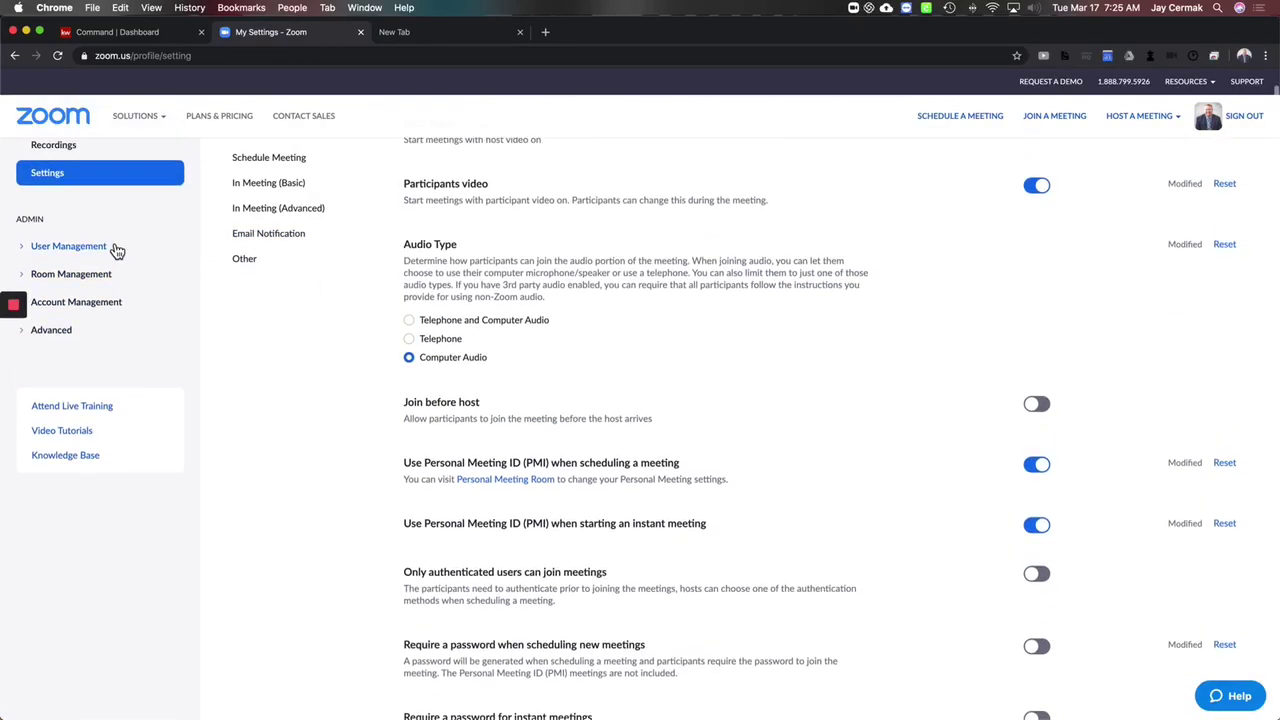
scroll(115, 250, up, 4)
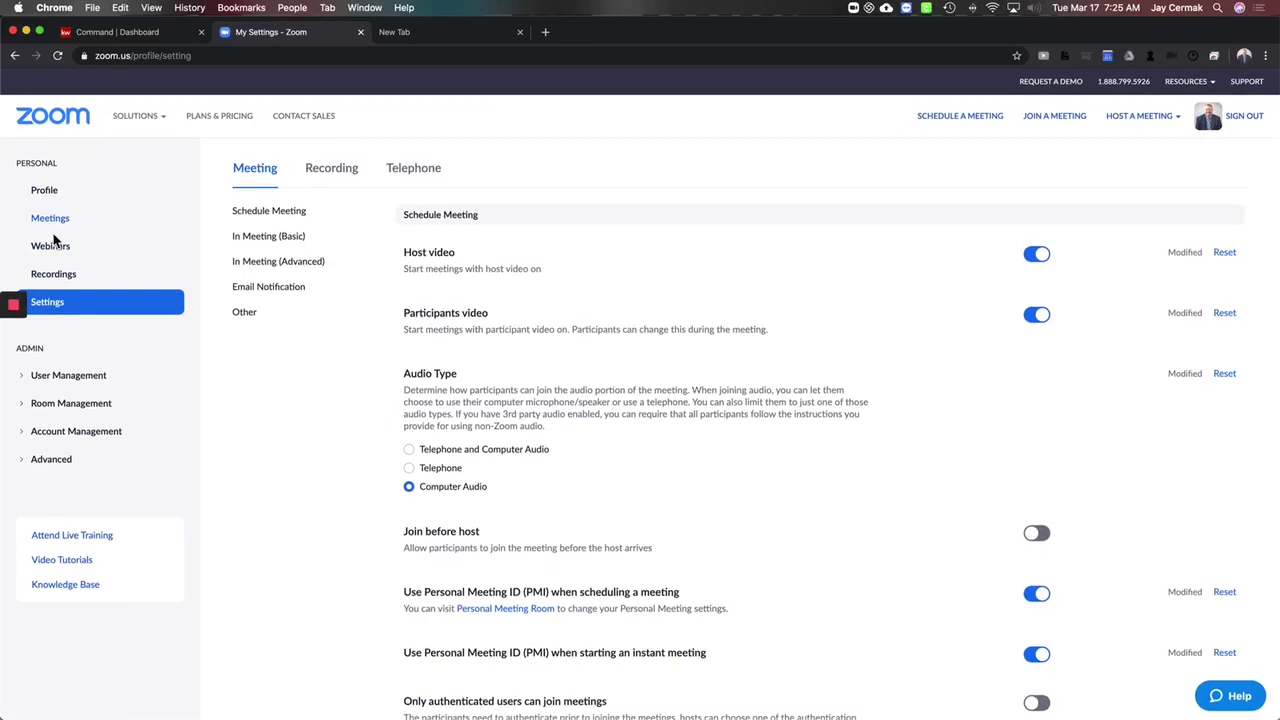
Step: Open the Recording tab and review the local, cloud and automatic cloud recording options
click(348, 181)
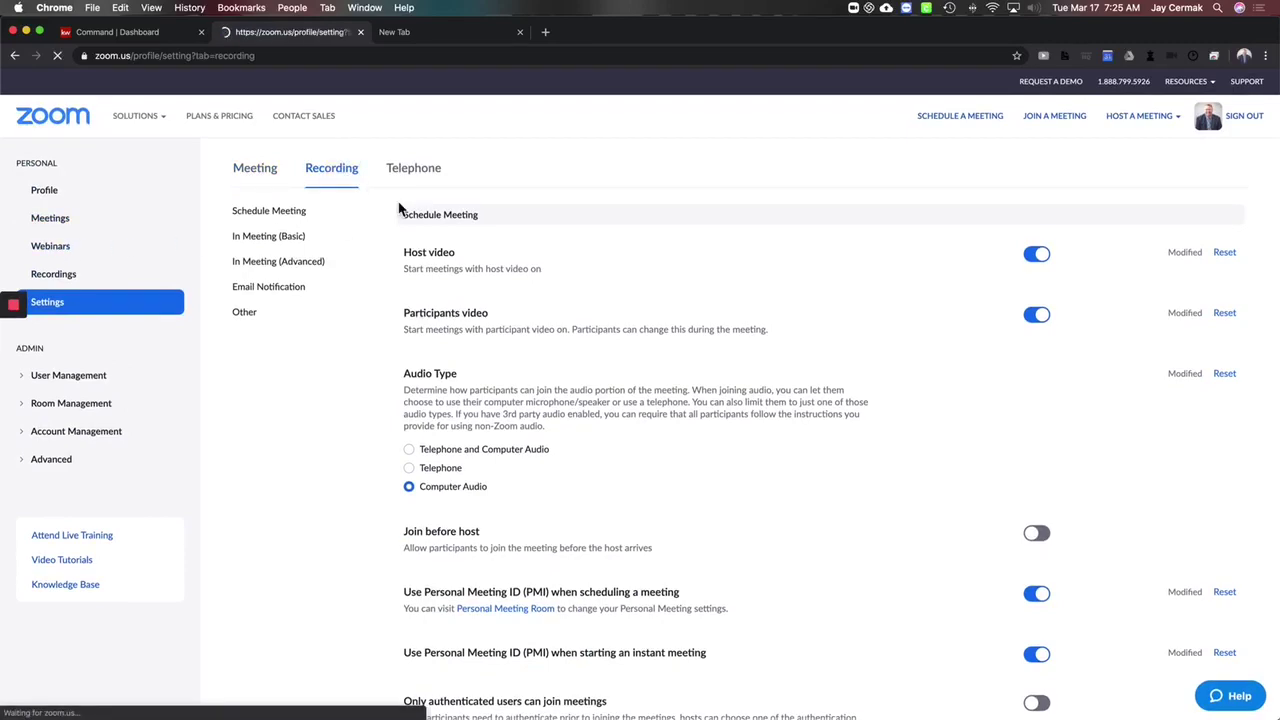
scroll(545, 357, down, 5)
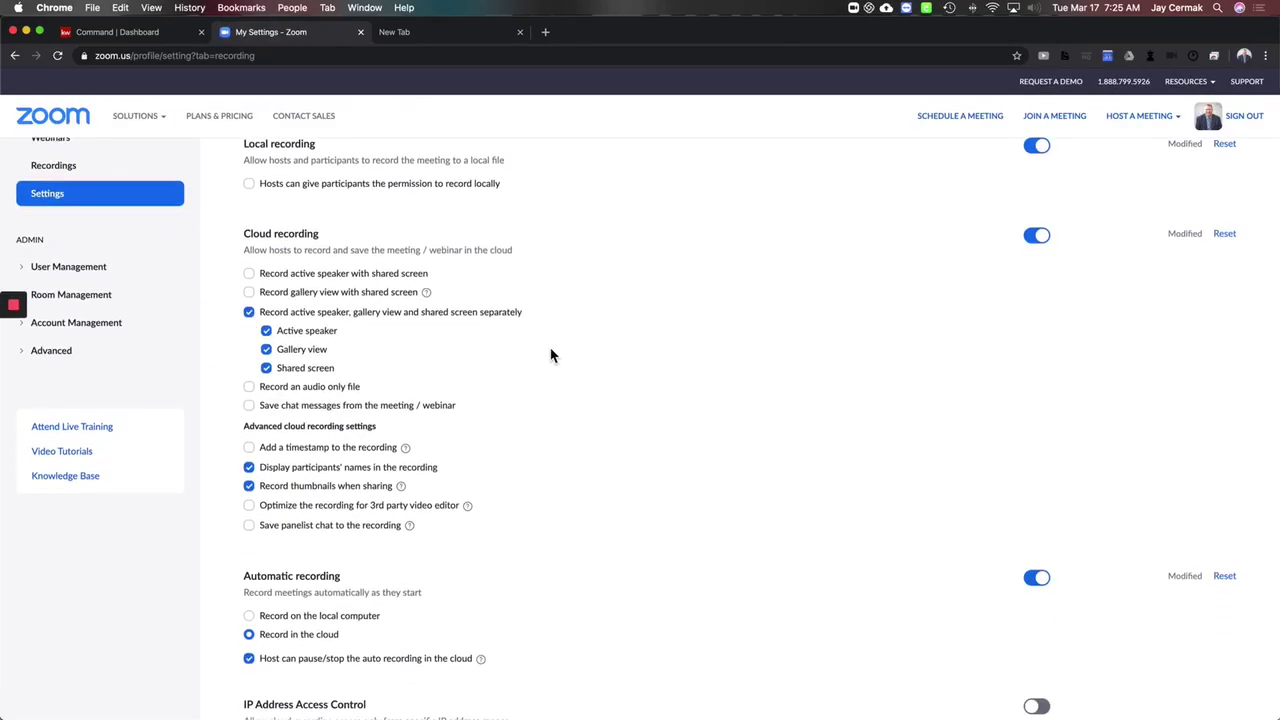
scroll(553, 355, down, 1)
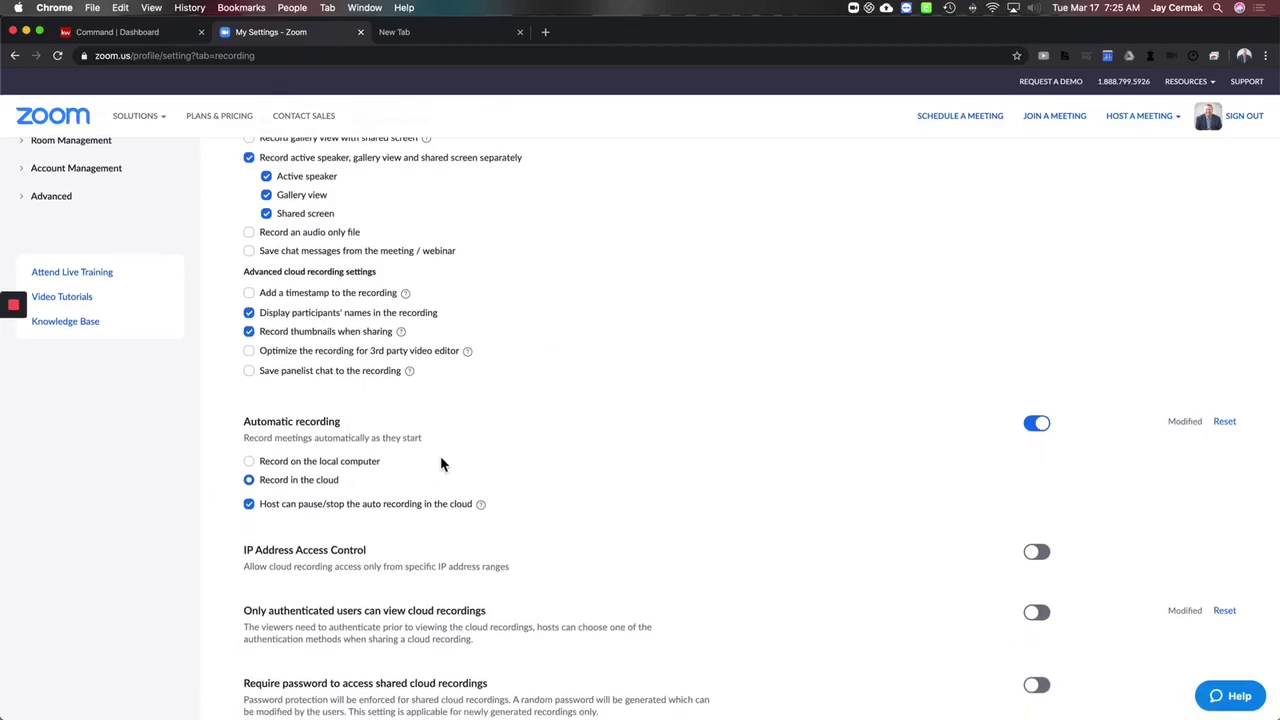
scroll(540, 399, down, 2)
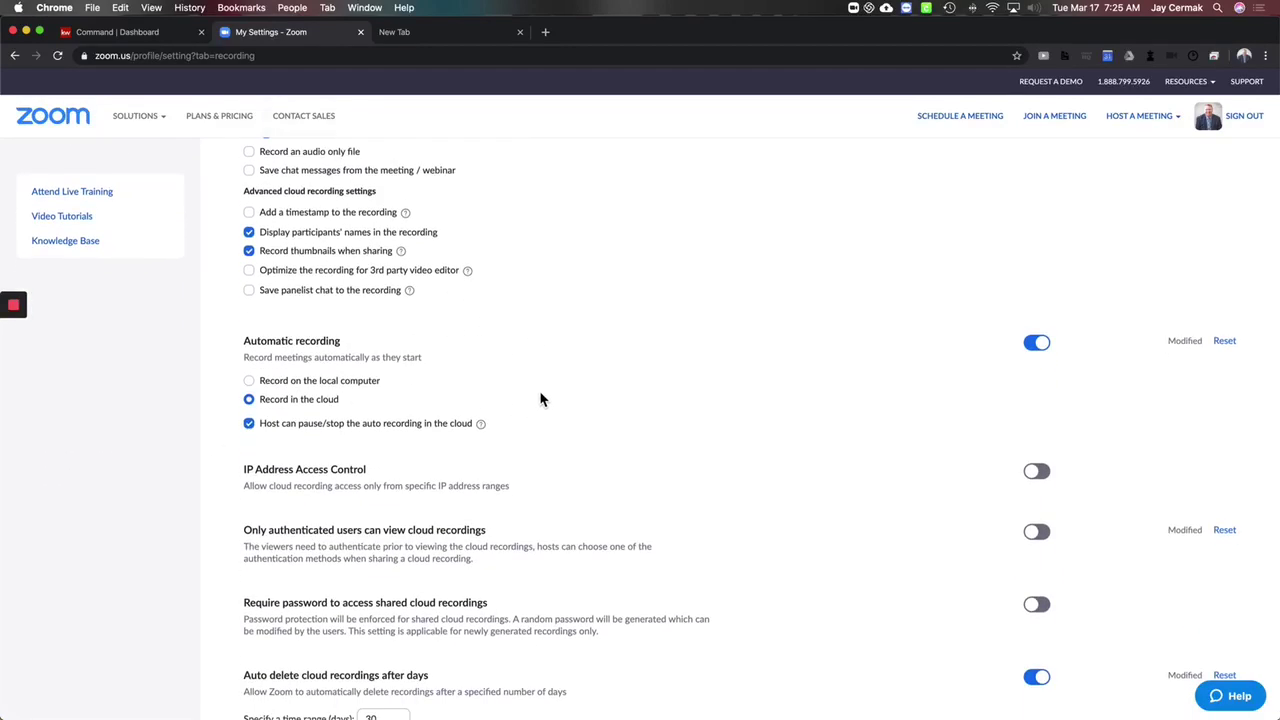
scroll(540, 398, down, 1)
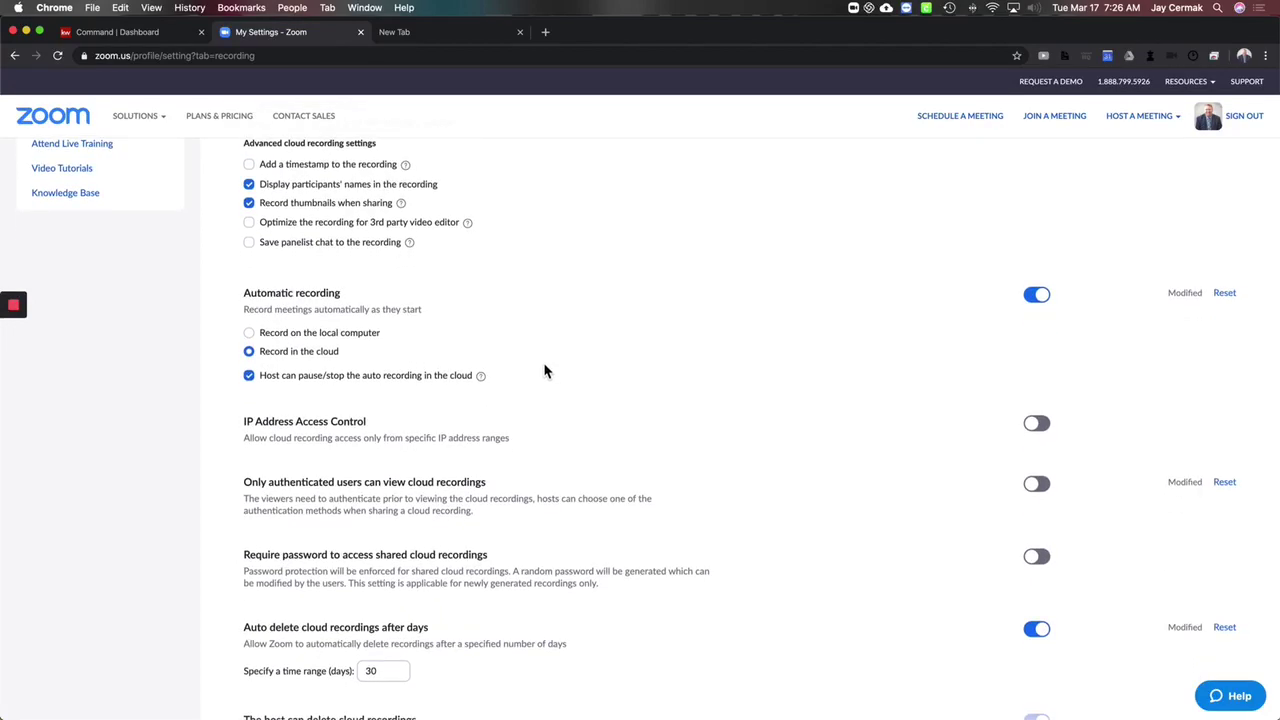
scroll(544, 370, down, 1)
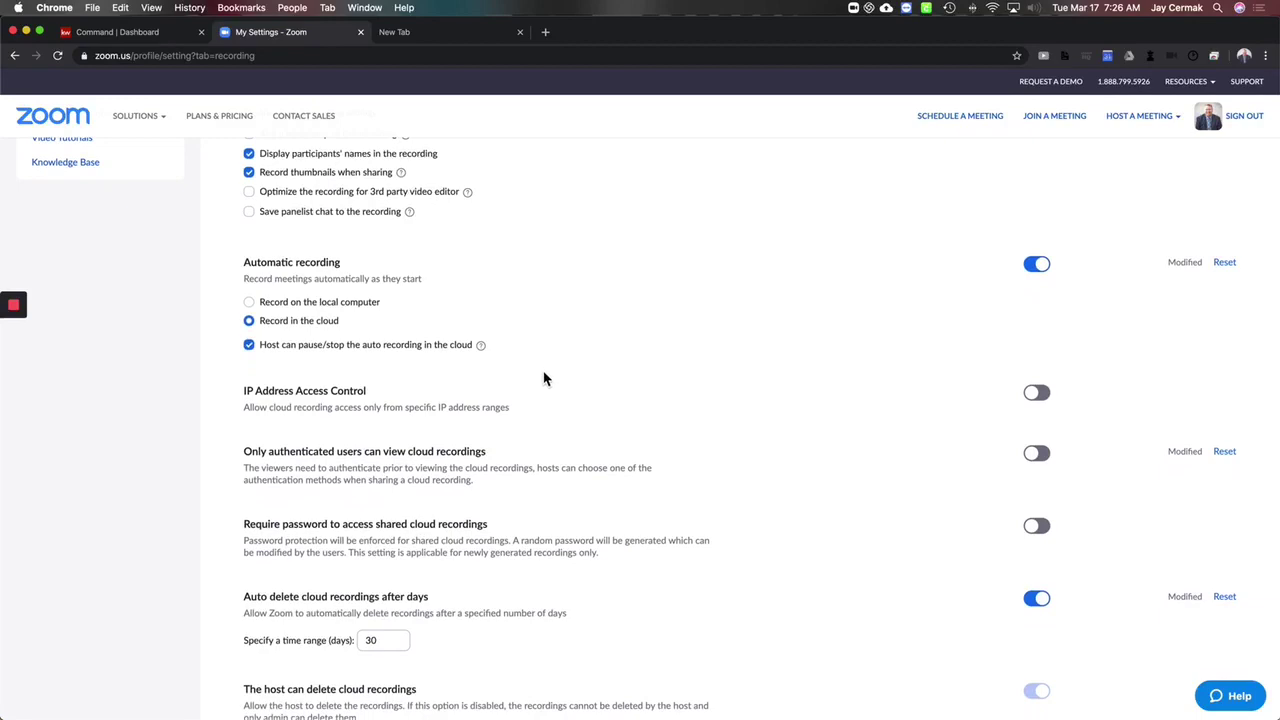
scroll(544, 378, down, 2)
scroll(540, 463, down, 3)
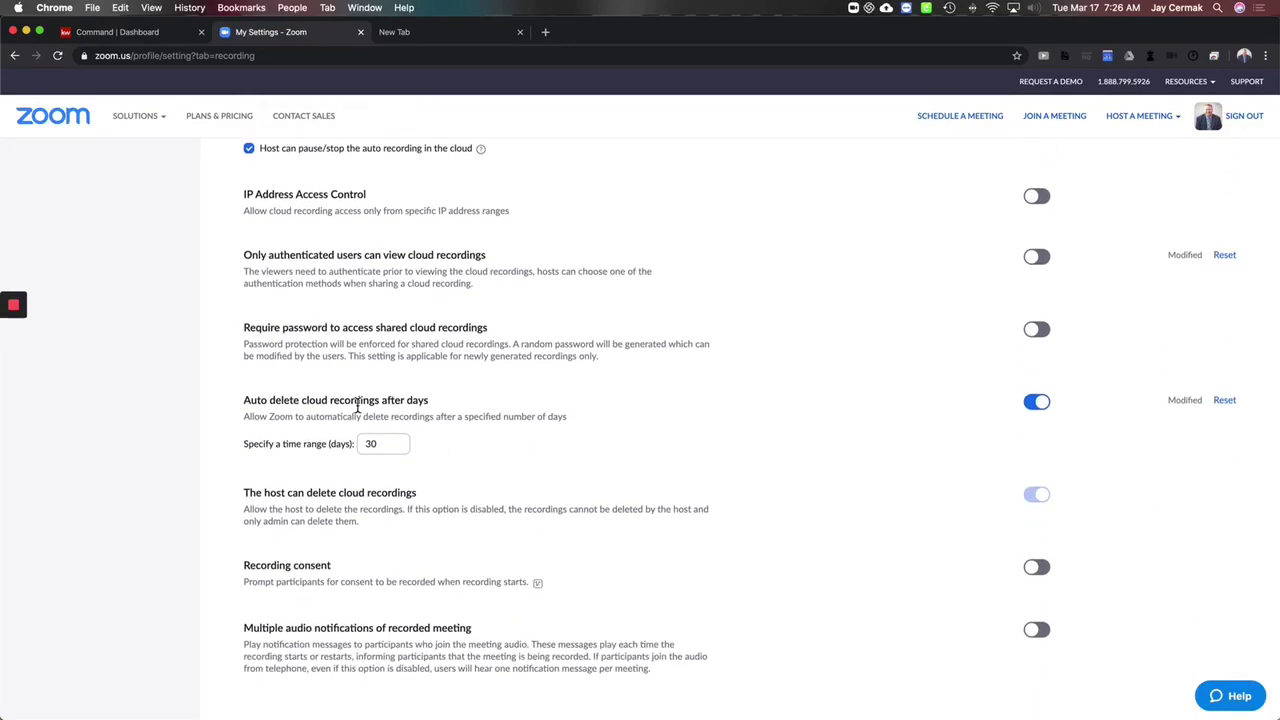
scroll(538, 461, down, 2)
scroll(534, 471, up, 9)
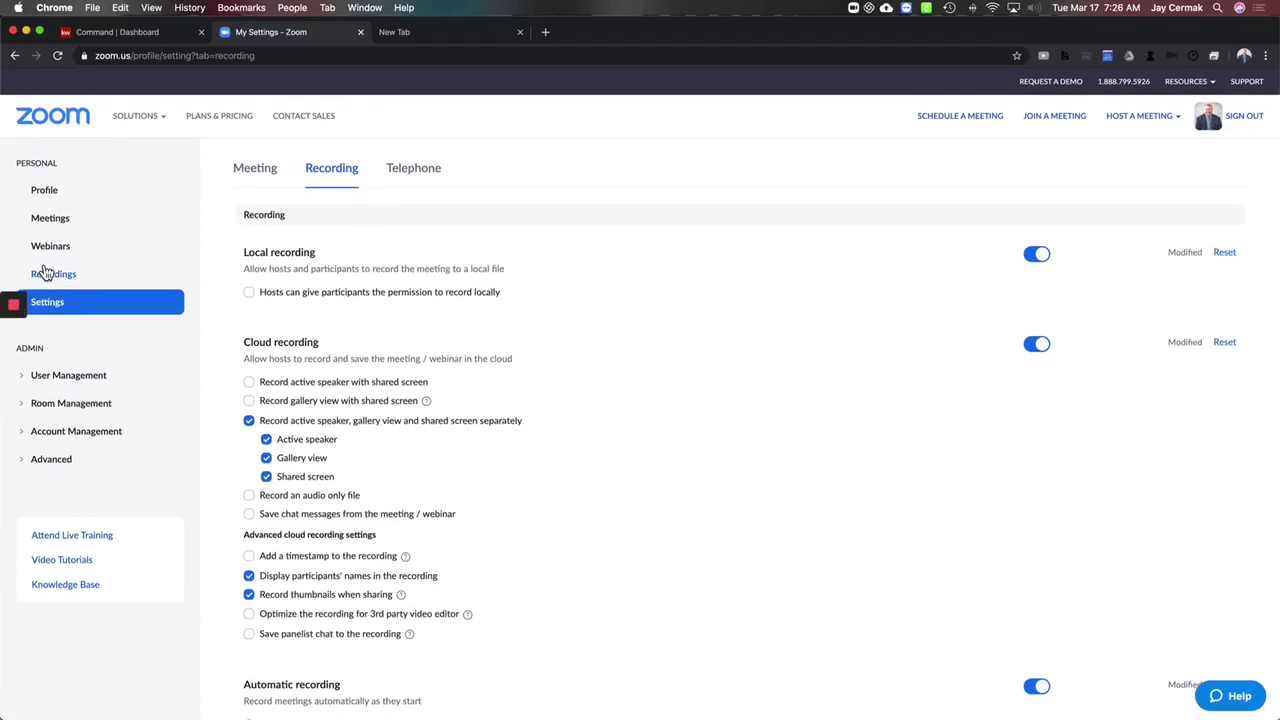
Step: Download both files of the Mar 16 1:59 PM cloud recording, view its details, then return to Settings
click(57, 276)
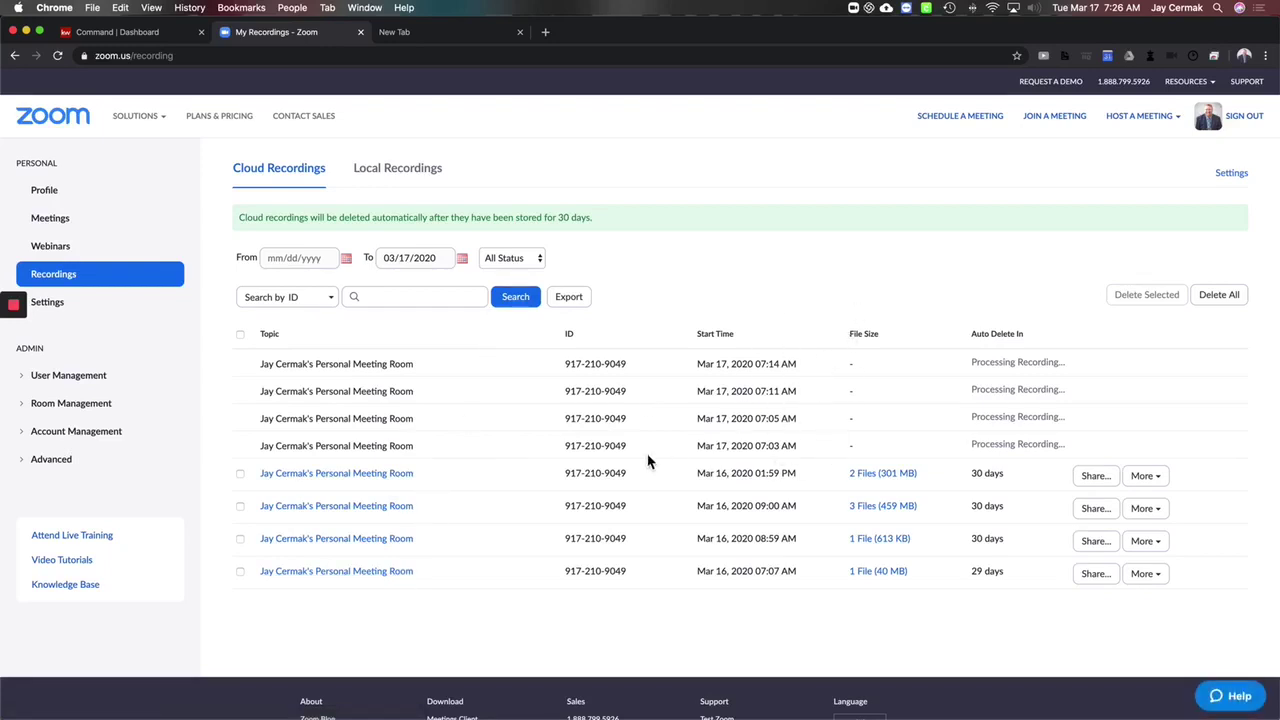
click(1166, 480)
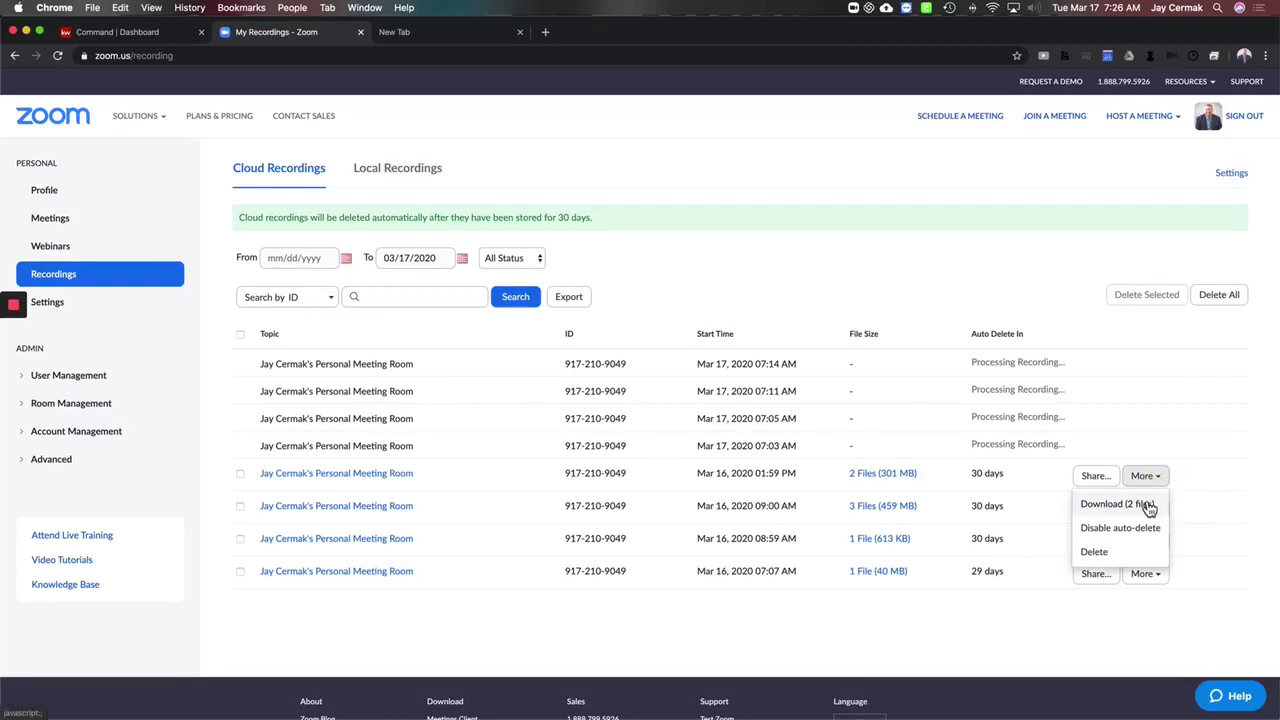
click(1149, 505)
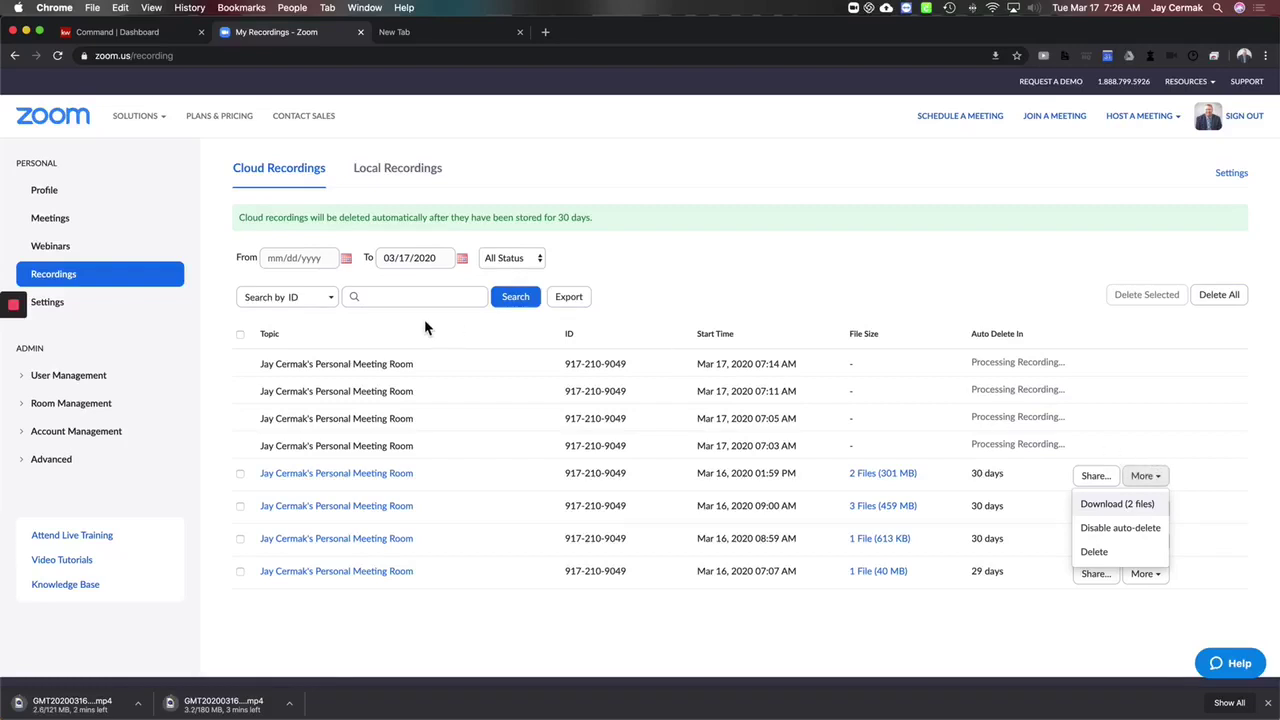
click(366, 476)
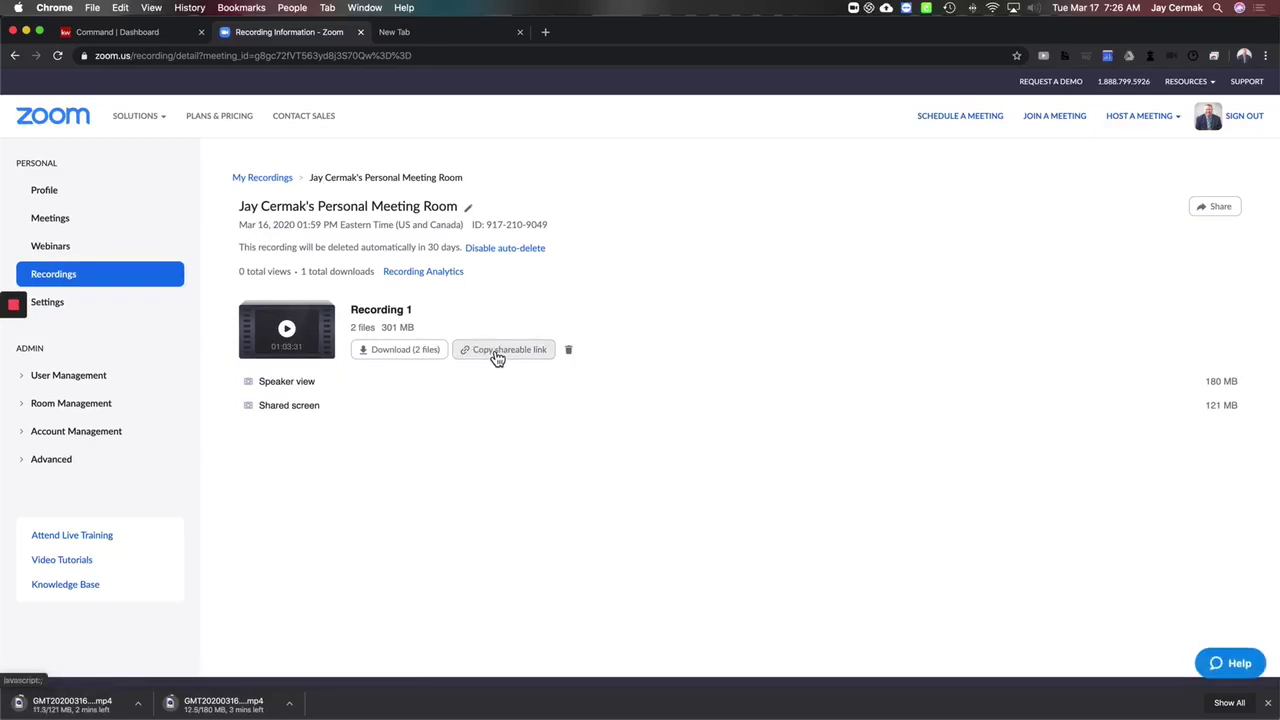
click(104, 305)
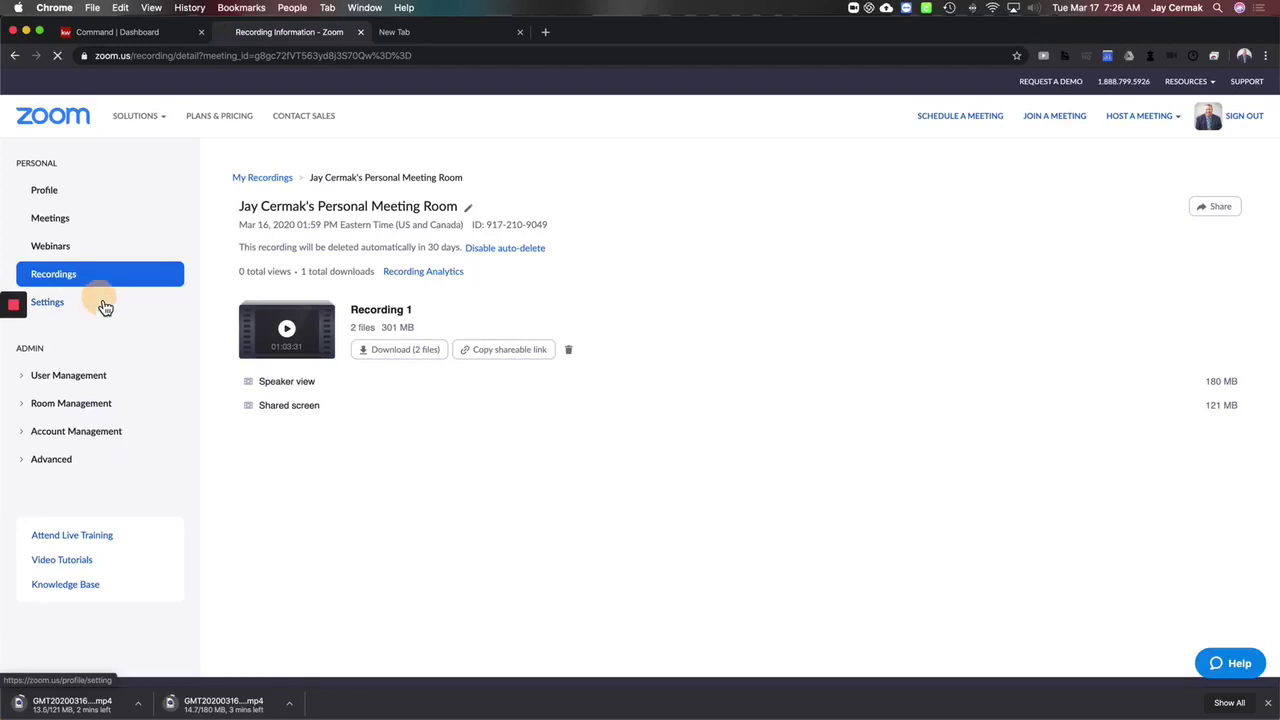
Step: Create a new meeting titled 'This is a Test' starting at 12:00 PM on 03/17/2020
click(77, 221)
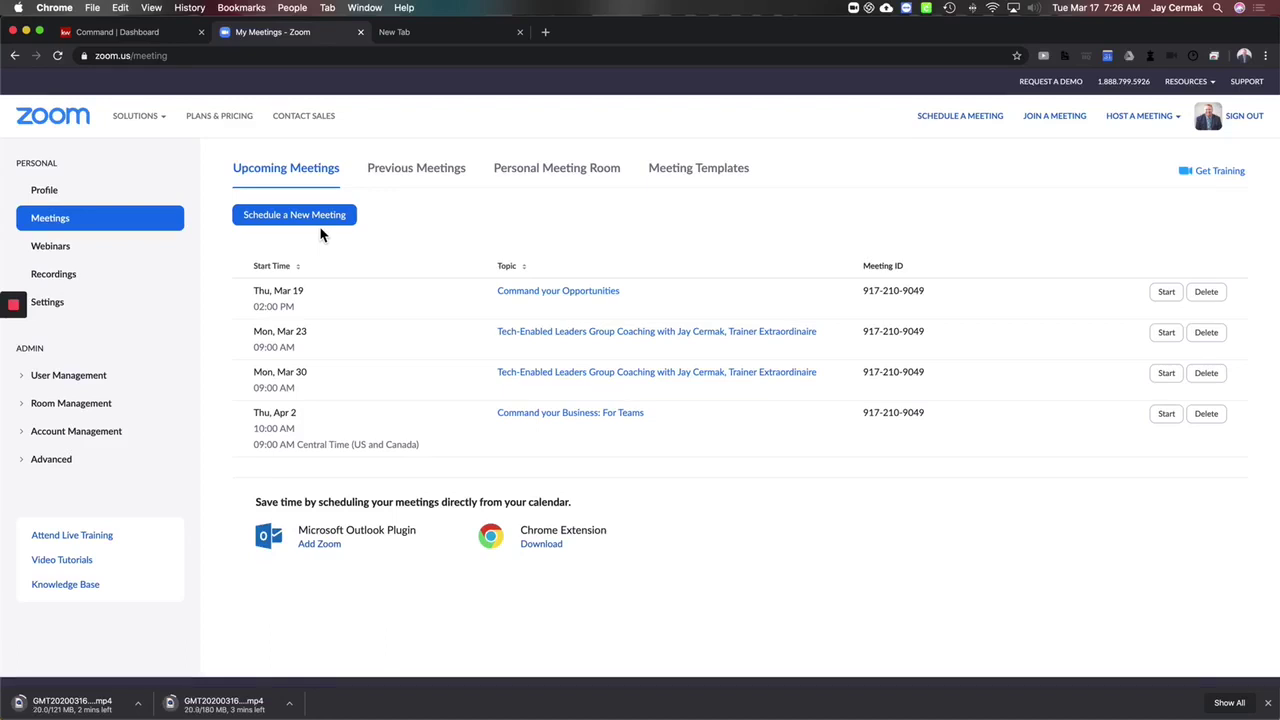
click(314, 219)
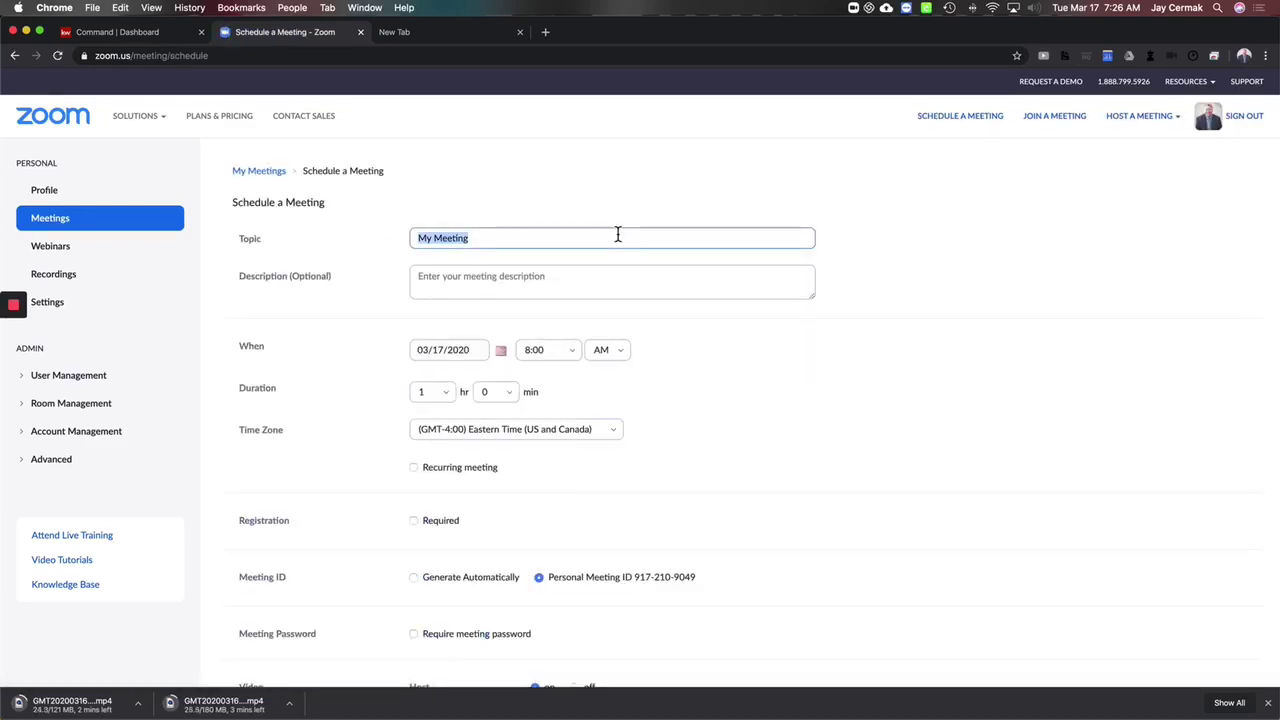
text(This is)
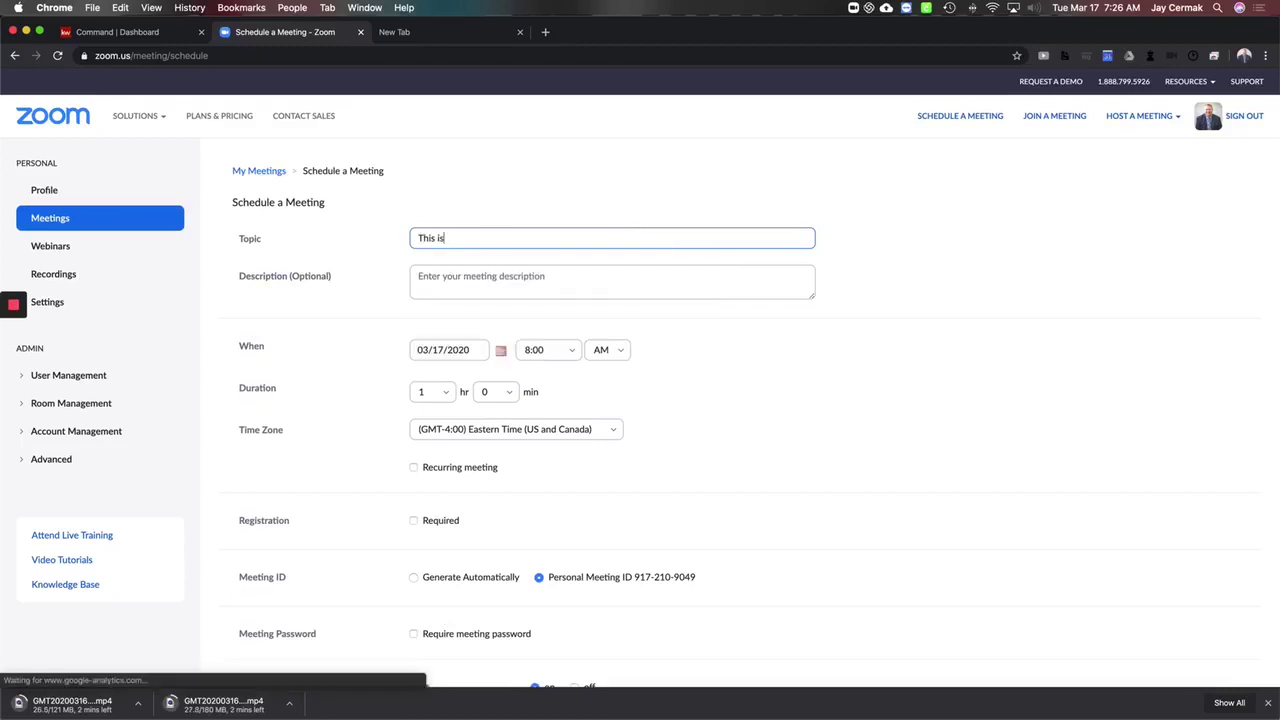
text( a Test)
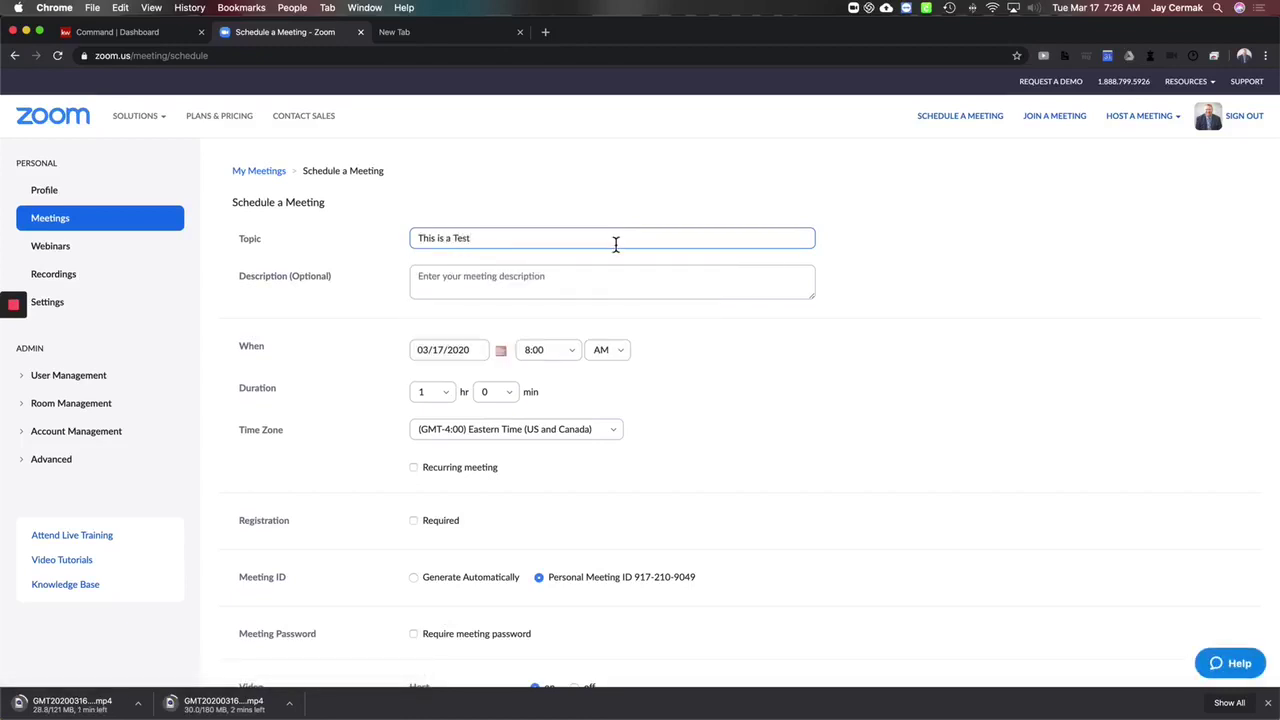
click(543, 349)
click(537, 380)
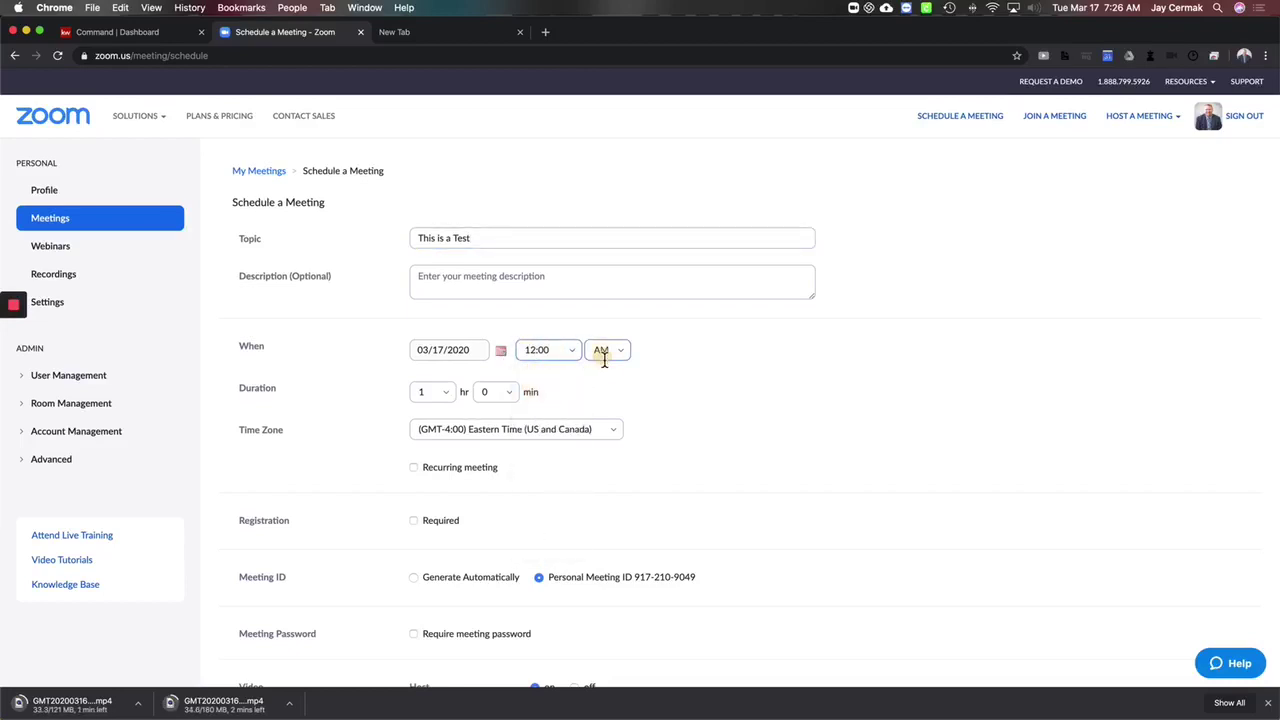
click(604, 354)
Step: Review the meeting options: join before host, mute on entry and automatic cloud recording
scroll(447, 478, down, 2)
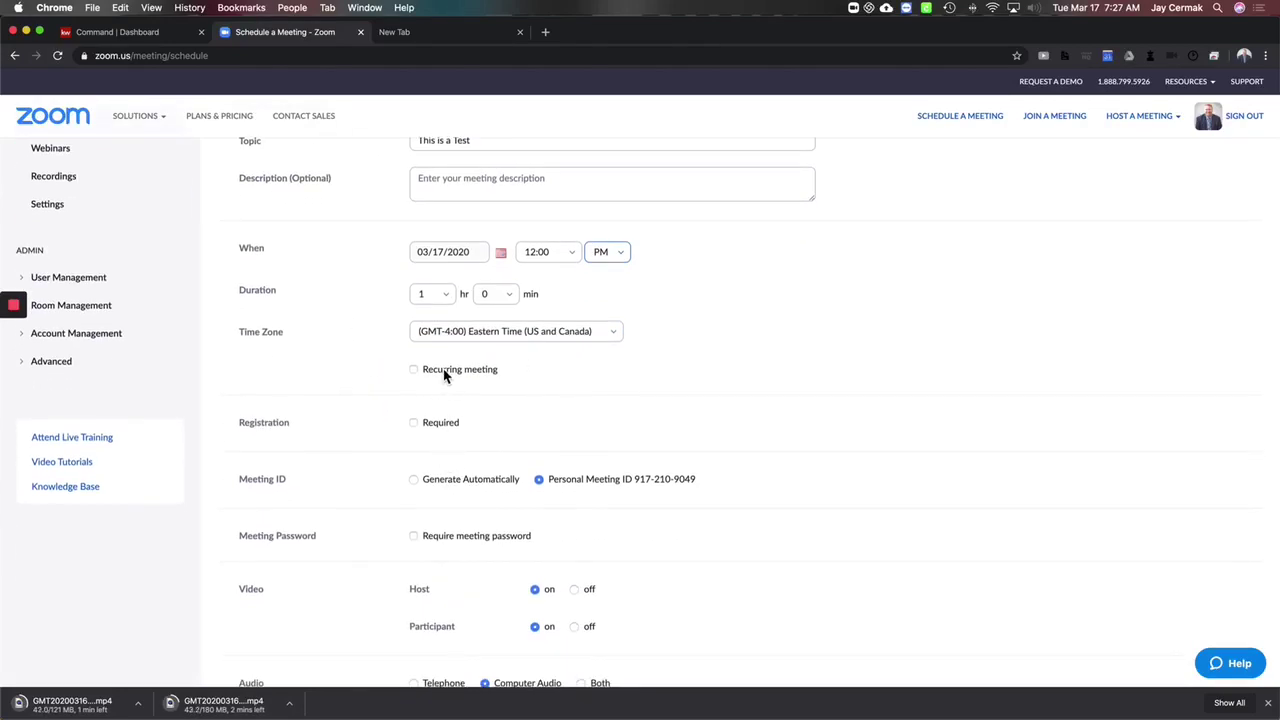
click(558, 481)
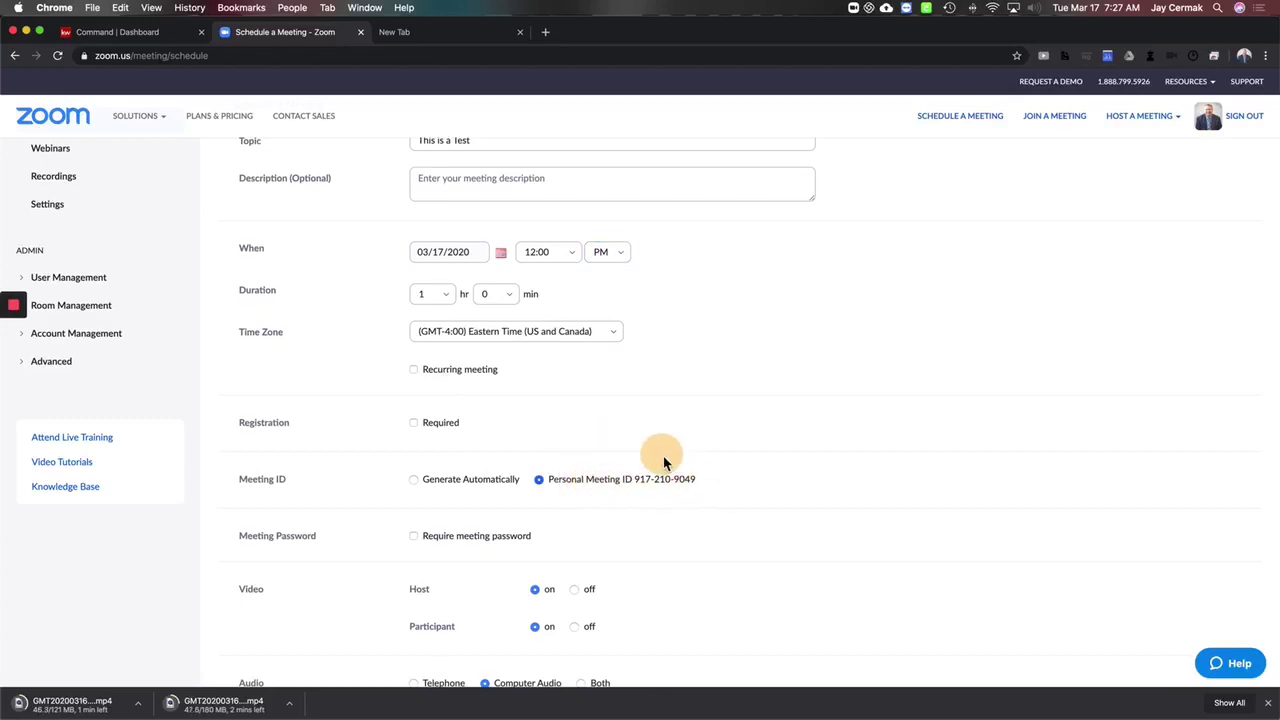
scroll(511, 421, up, 1)
scroll(511, 421, down, 4)
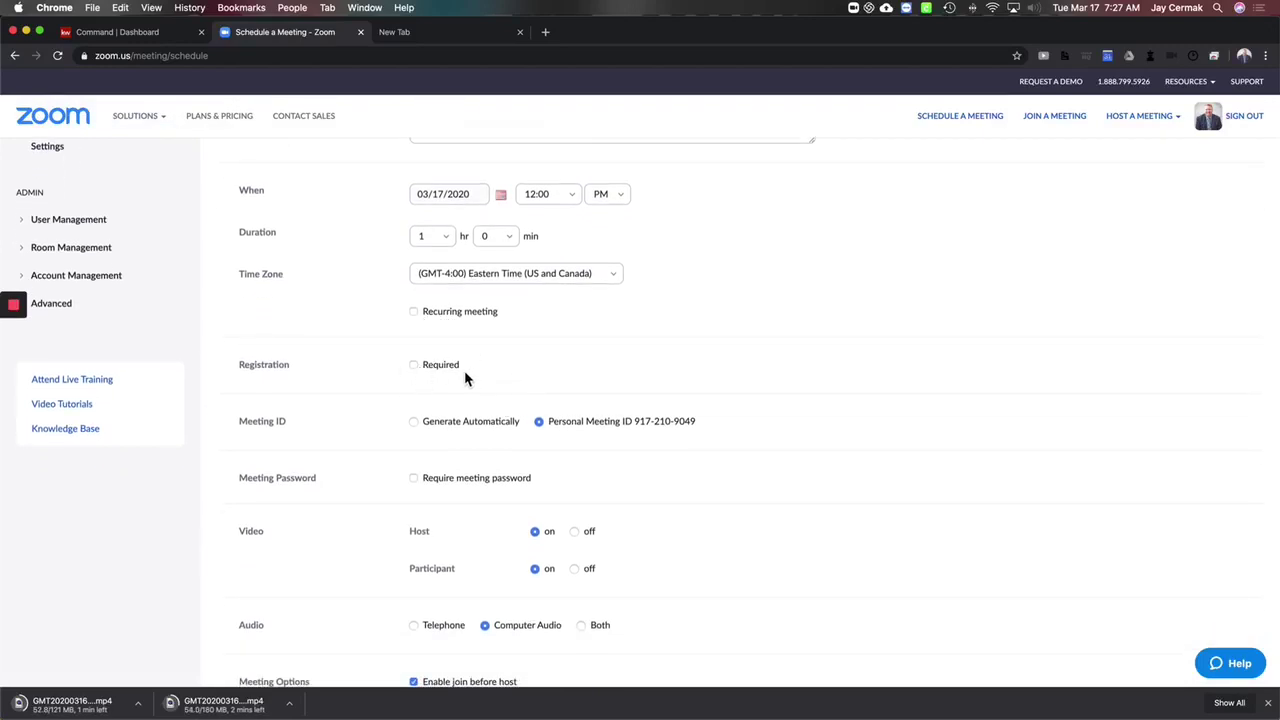
scroll(464, 370, down, 8)
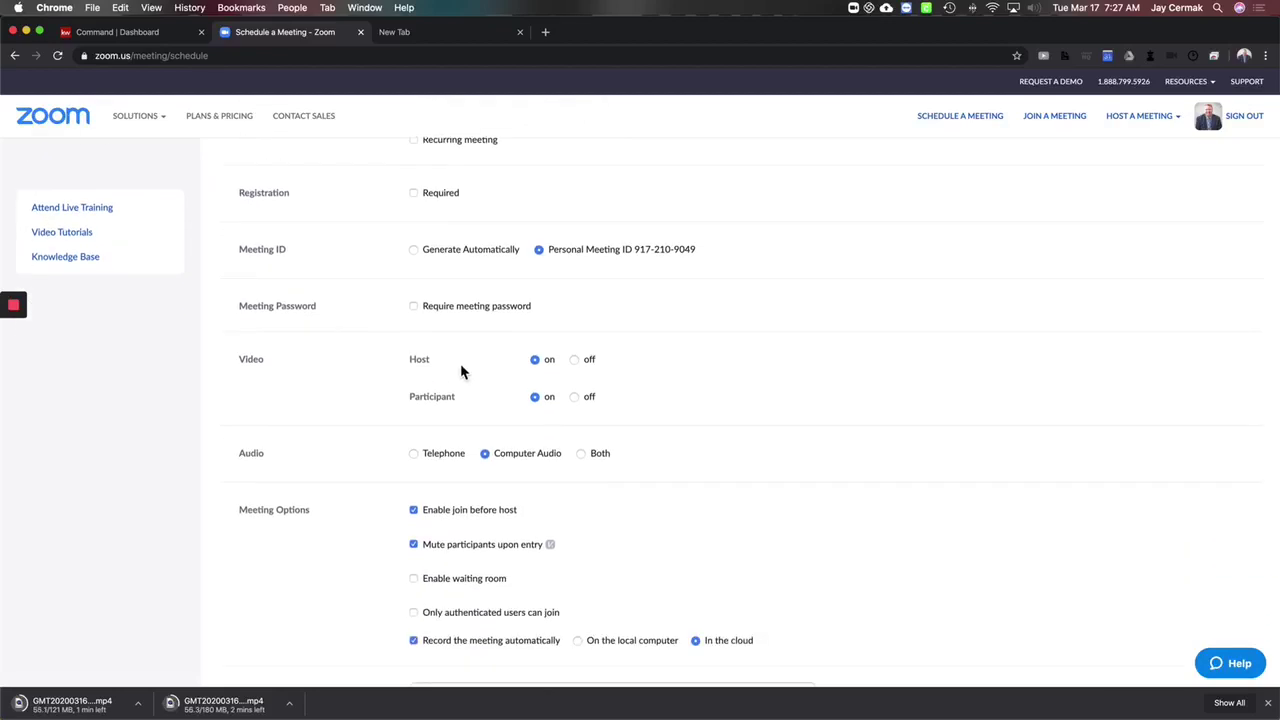
scroll(455, 365, down, 2)
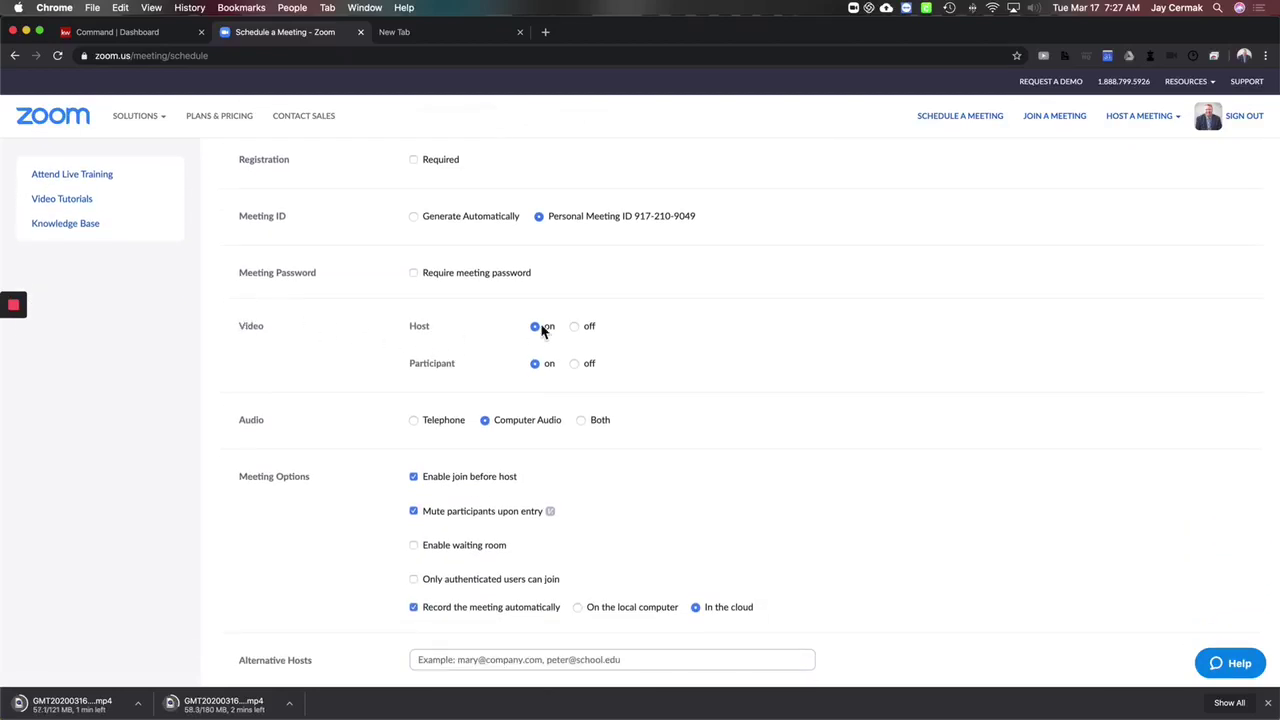
scroll(540, 372, down, 3)
scroll(560, 385, down, 4)
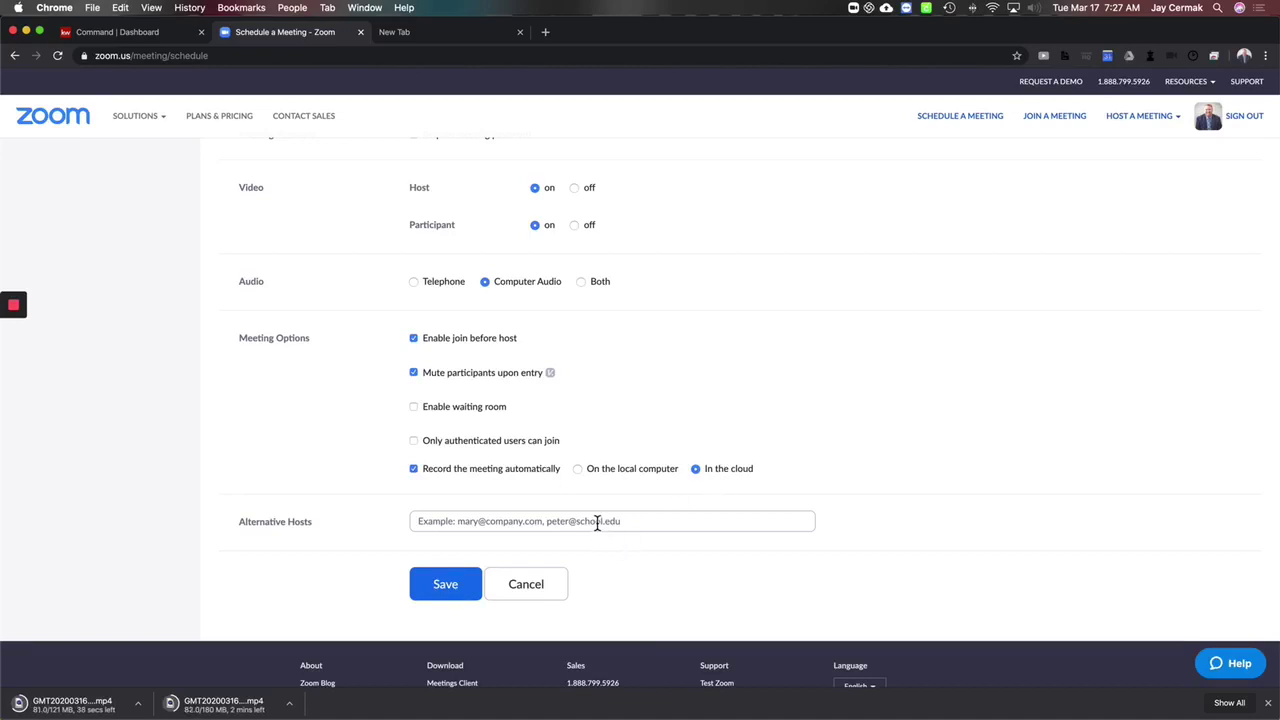
Step: Save 'This is a Test' and return to the Upcoming Meetings list
click(445, 578)
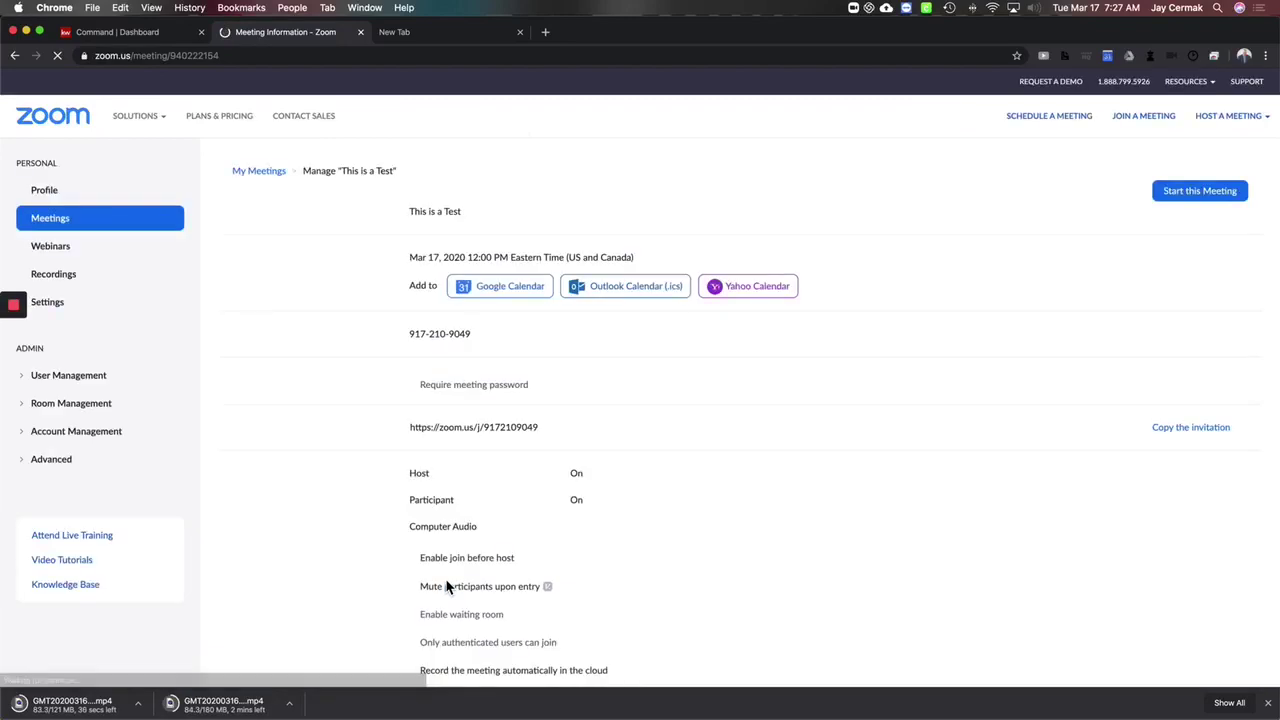
click(88, 222)
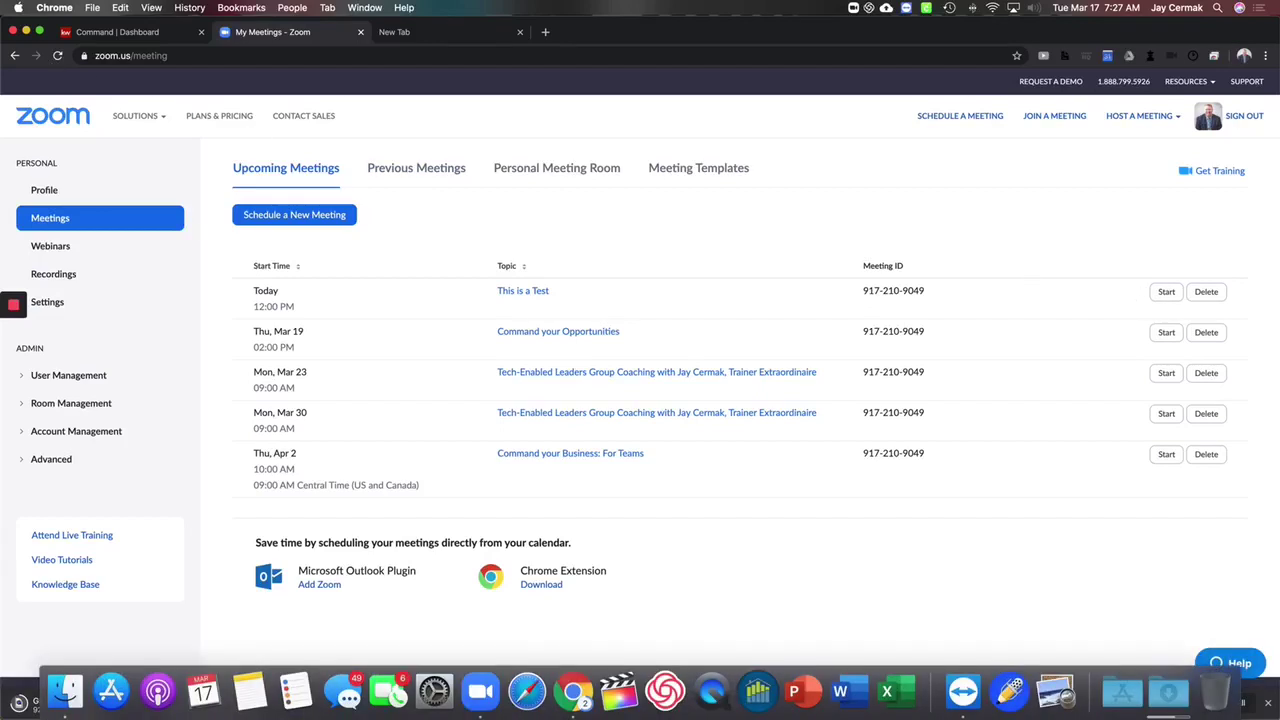
click(853, 7)
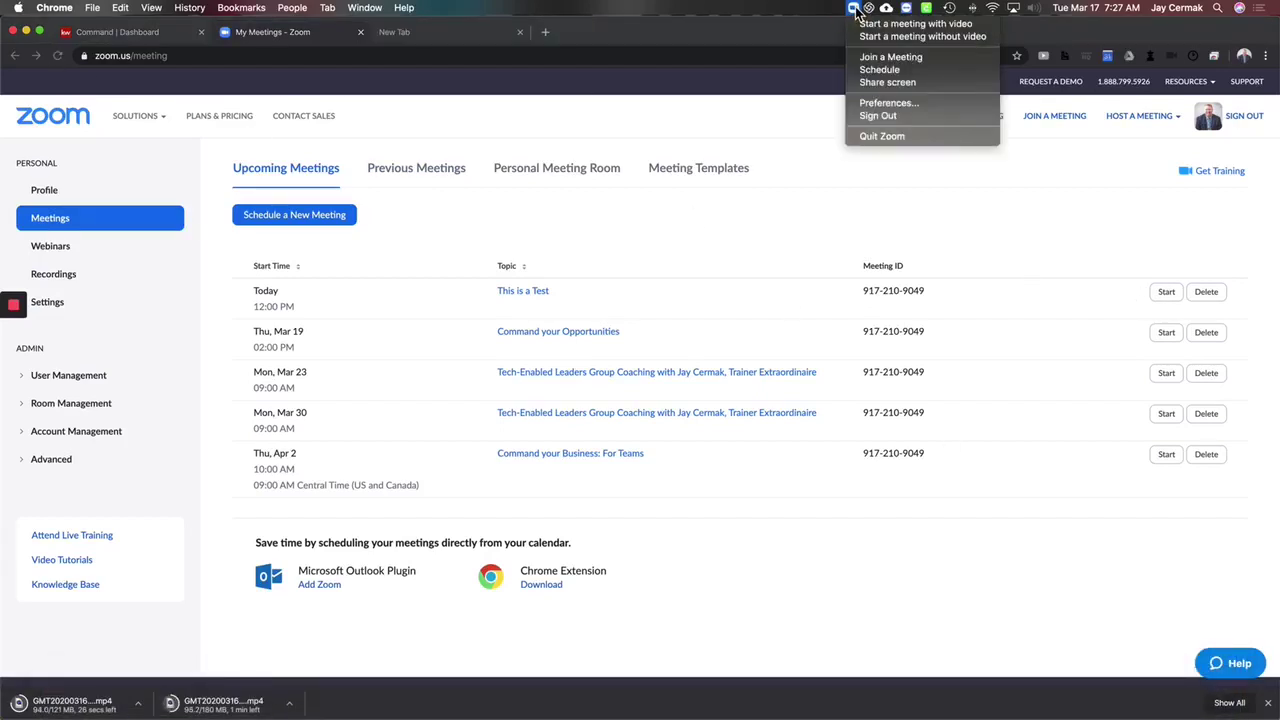
click(865, 69)
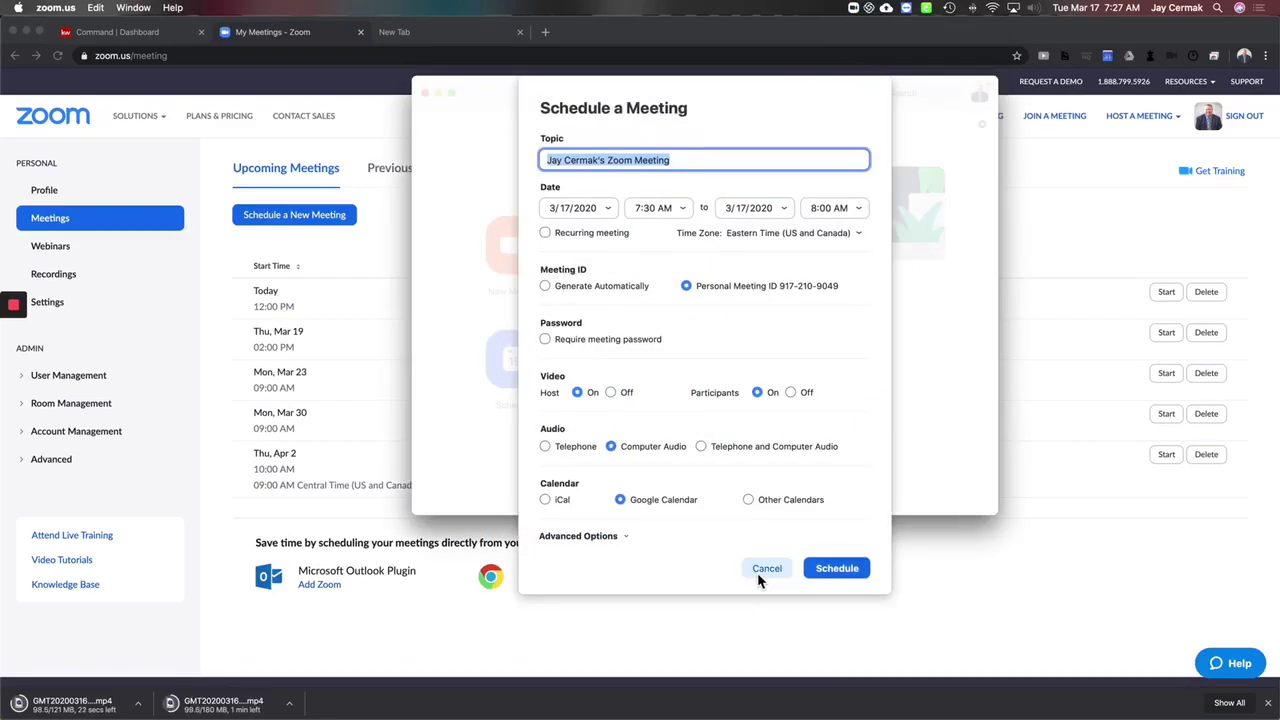
click(766, 568)
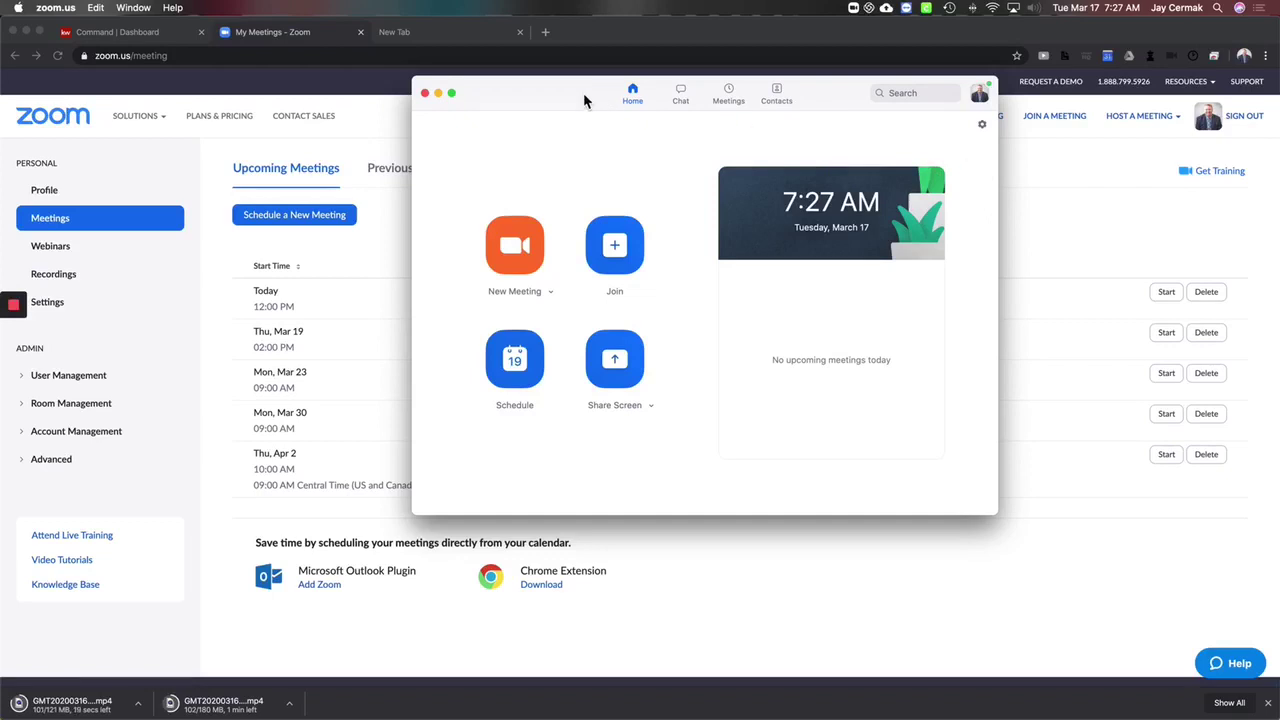
click(684, 102)
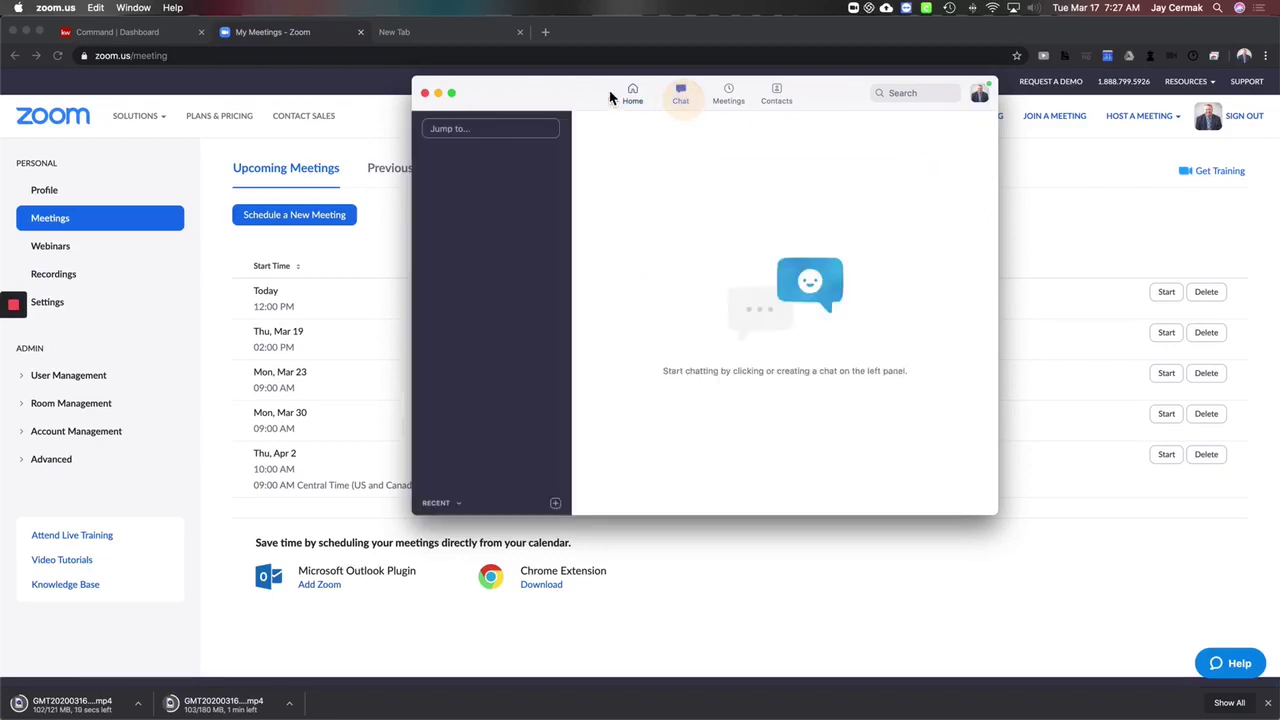
click(425, 94)
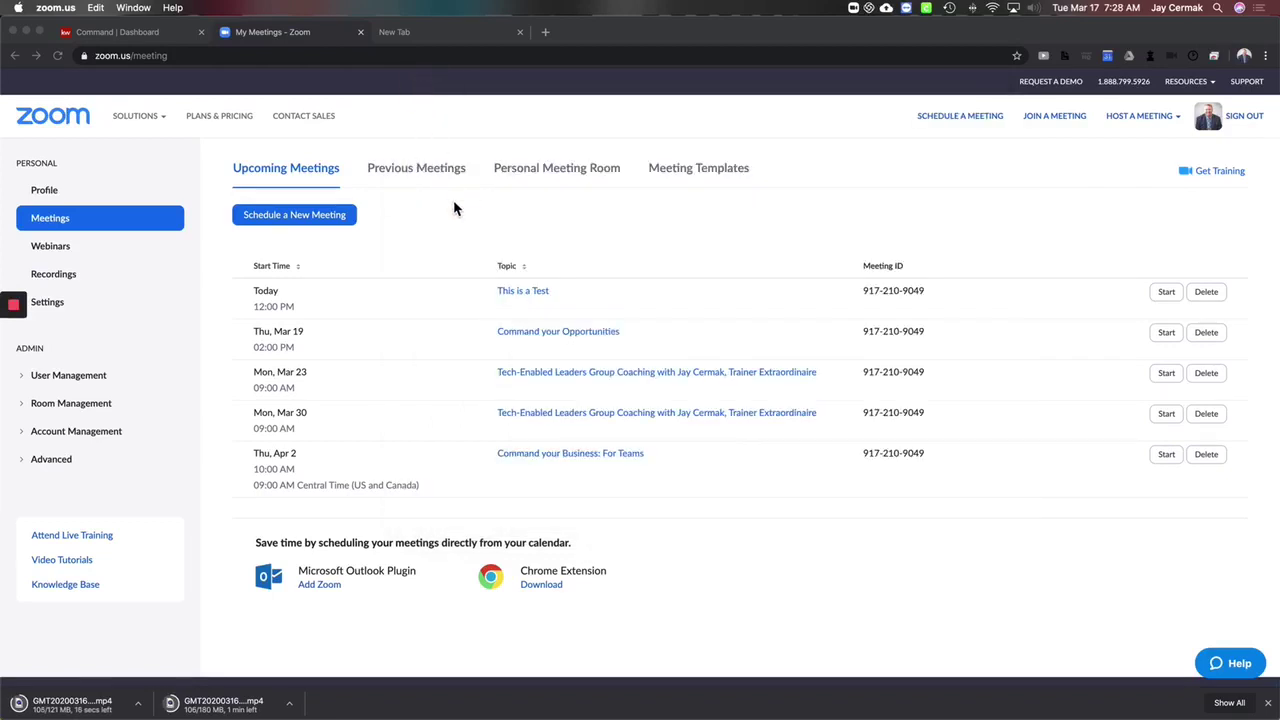